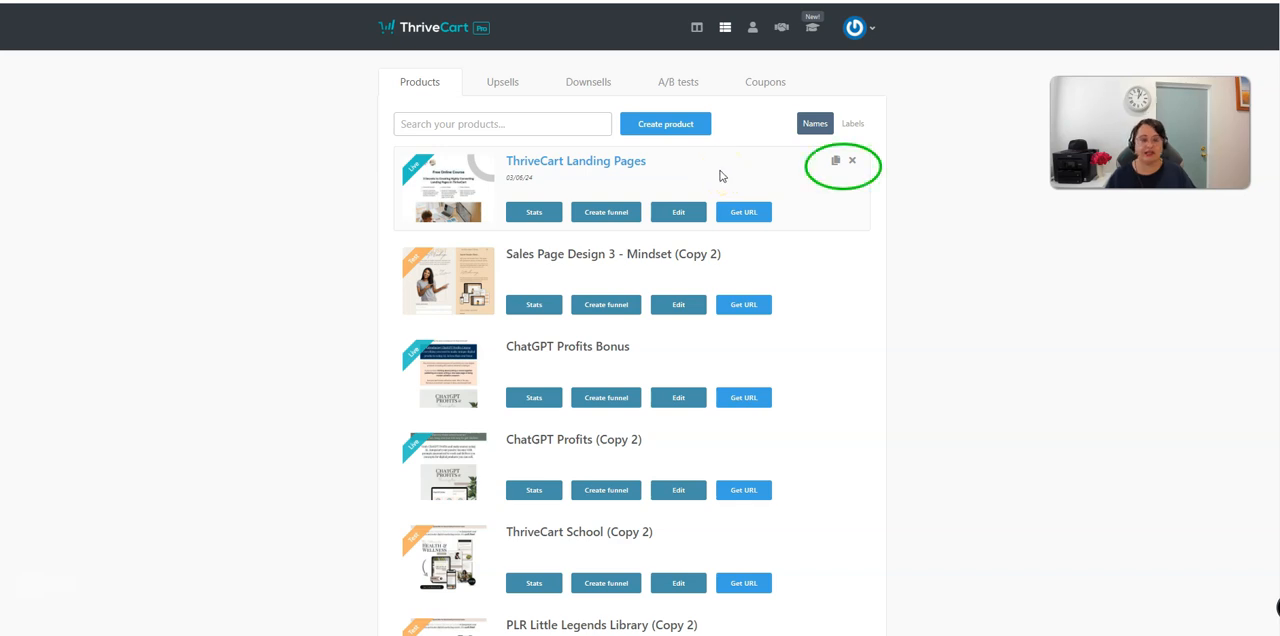
Step: Clone the ThriveCart Landing Pages product
click(836, 164)
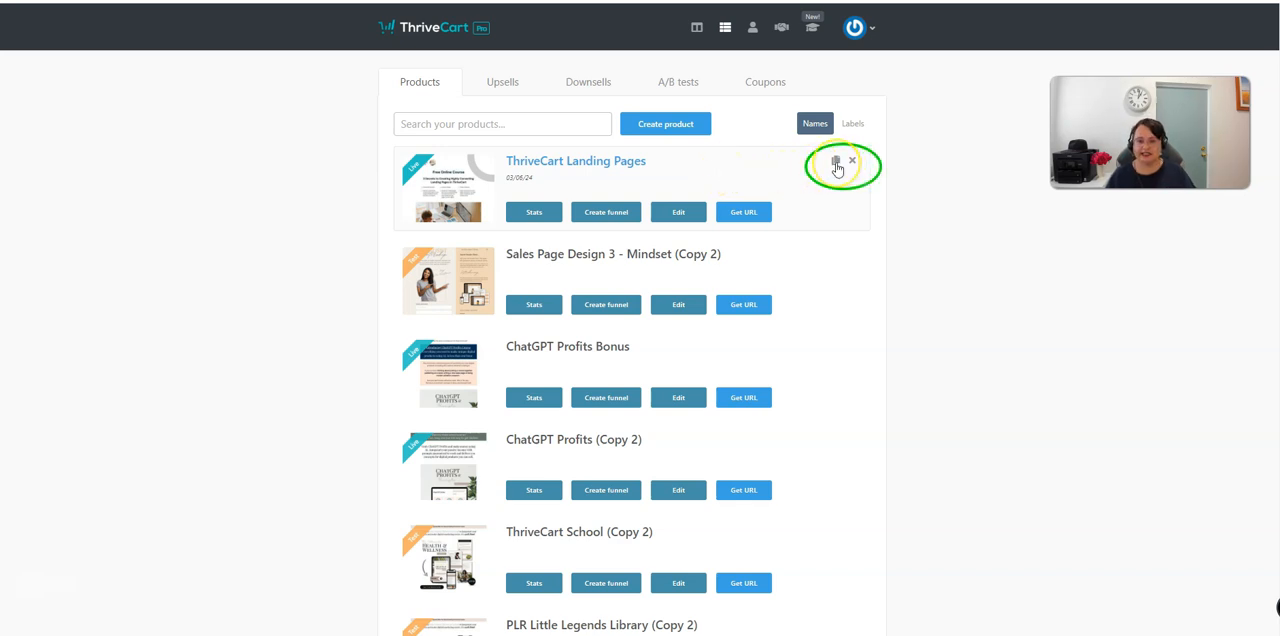
click(836, 164)
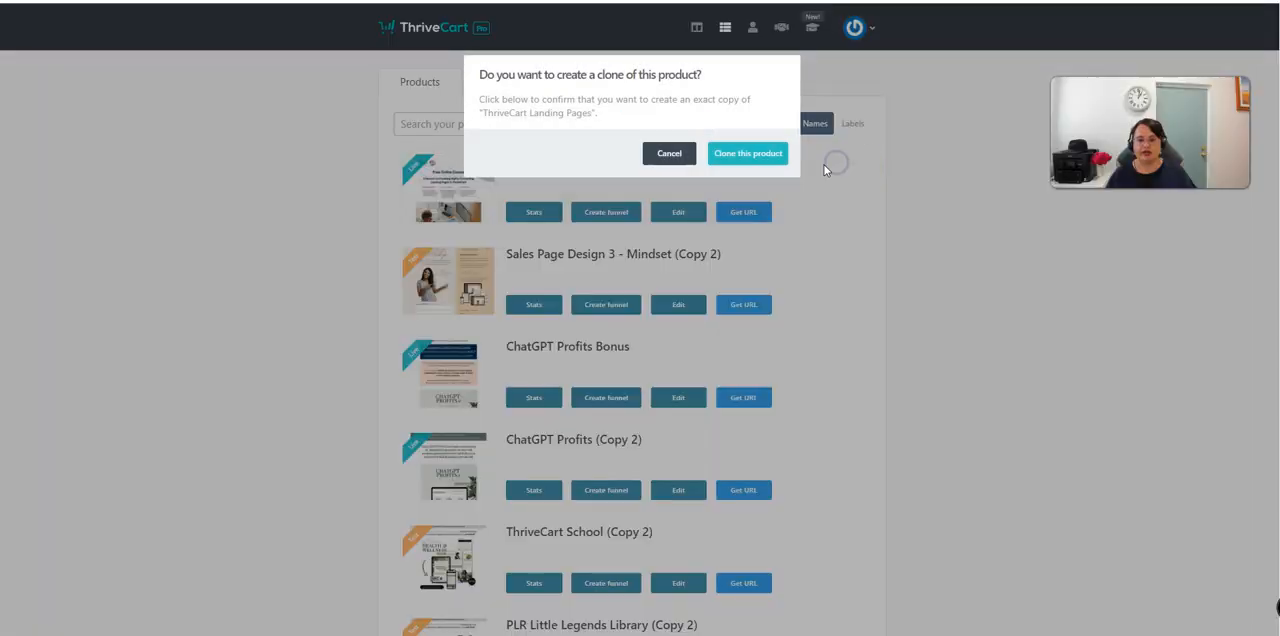
click(760, 160)
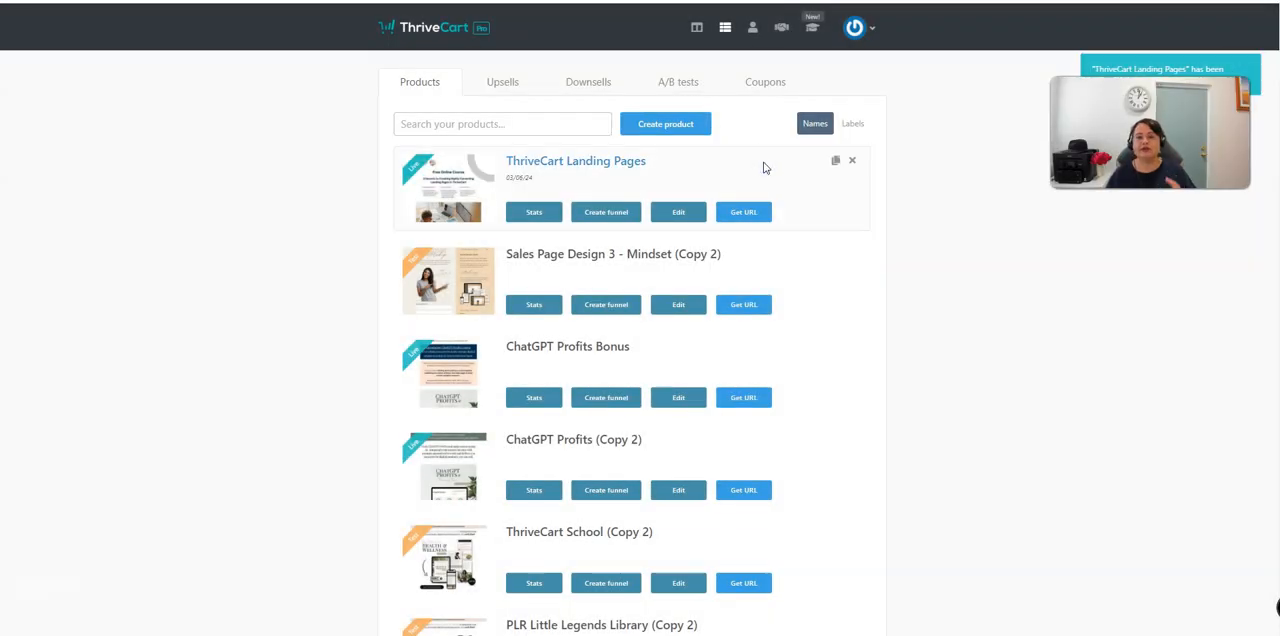
Step: Open the cloned product's copied checkout URL in a new browser tab and review the page down to its checkout form
click(752, 210)
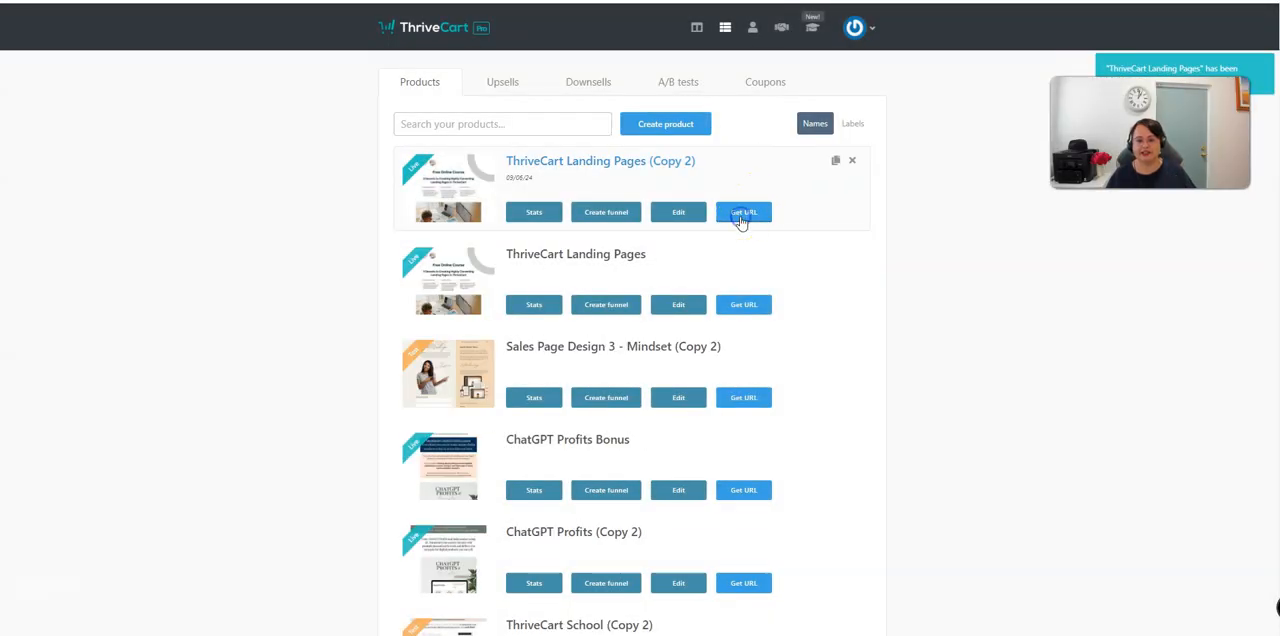
click(852, 317)
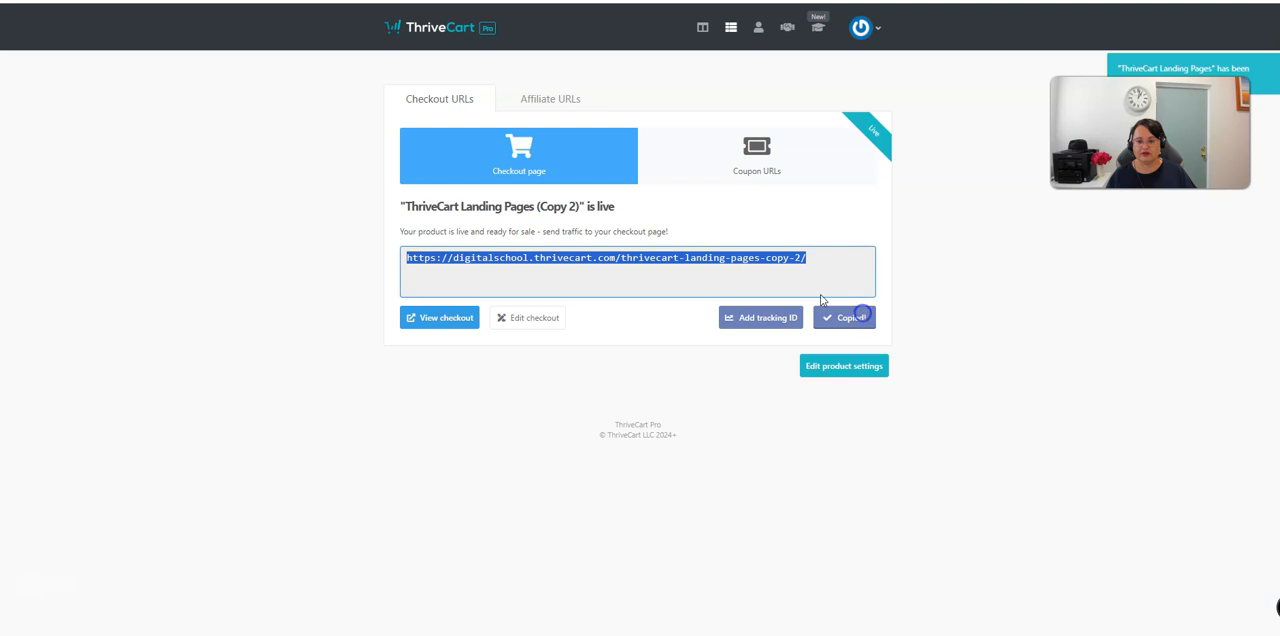
key(ctrl+t)
key(ctrl+v)
key(Return)
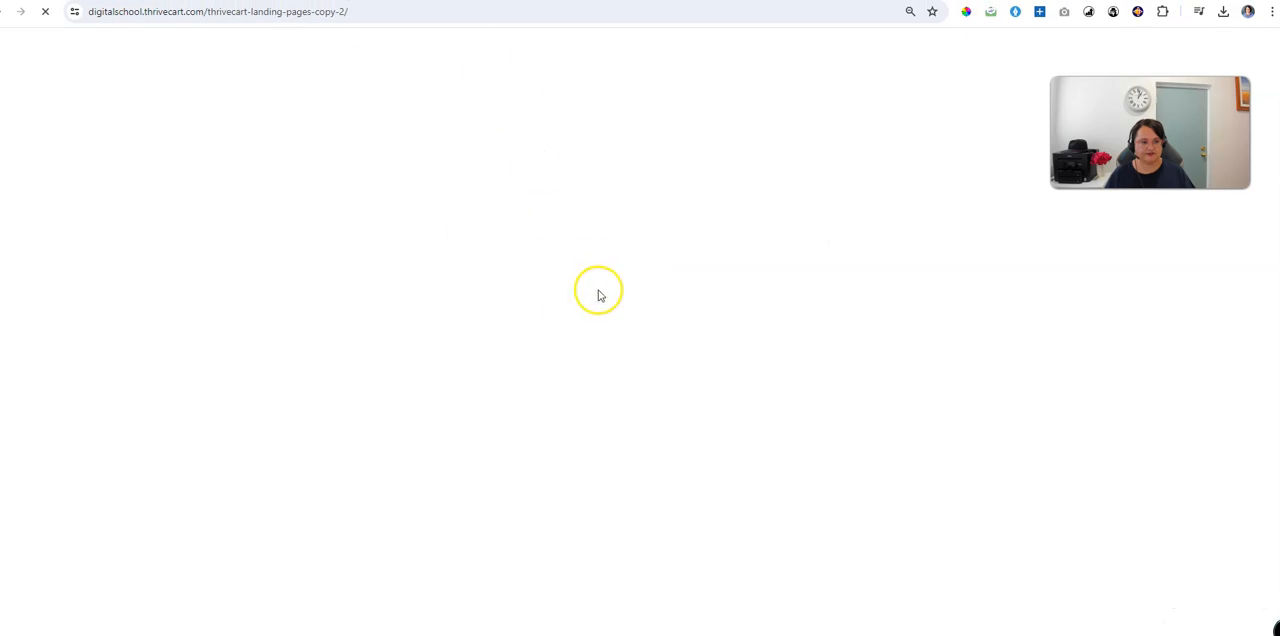
scroll(610, 300, down, 9)
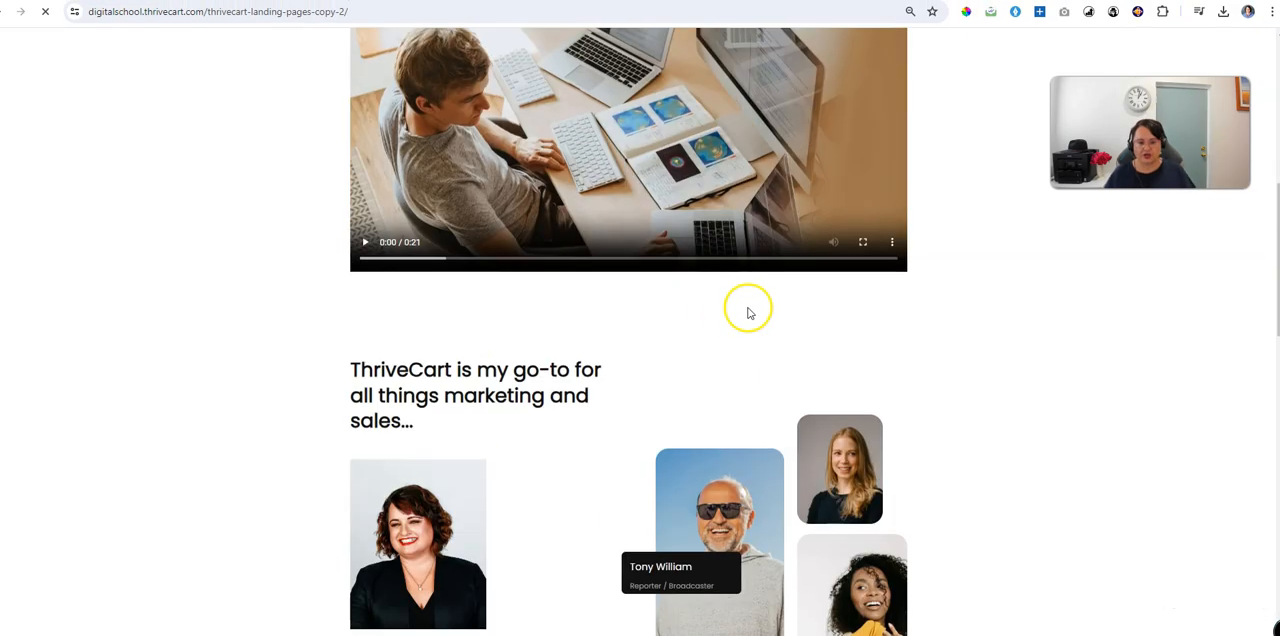
scroll(800, 310, down, 10)
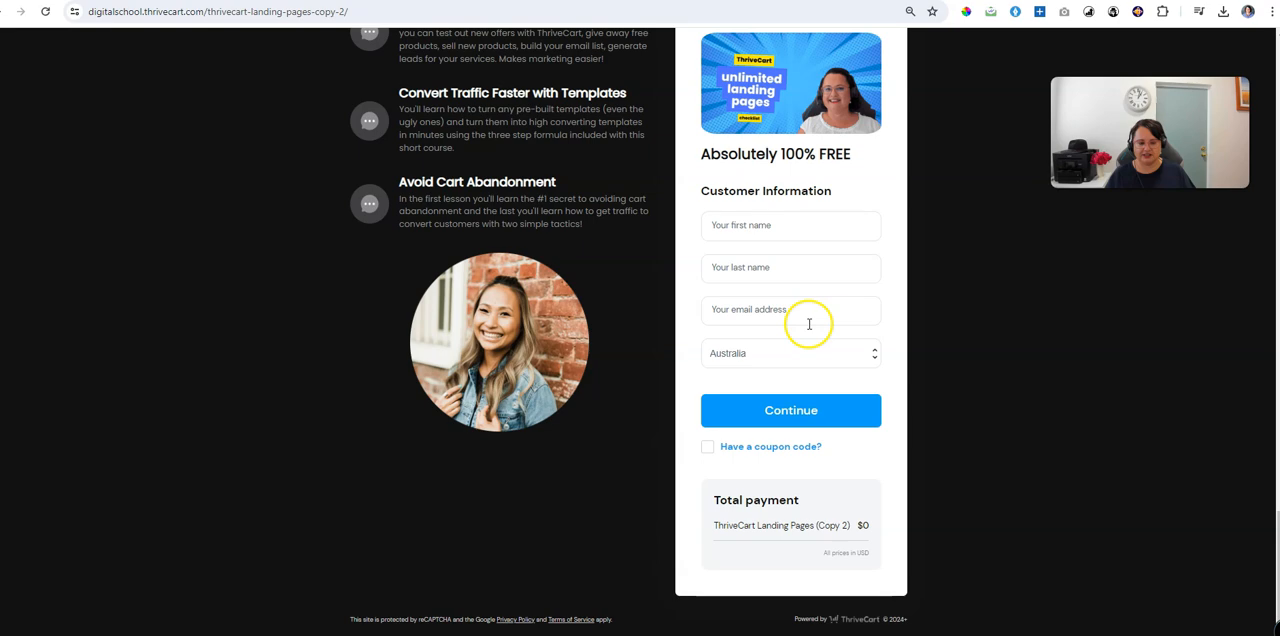
scroll(810, 325, up, 5)
scroll(810, 325, up, 12)
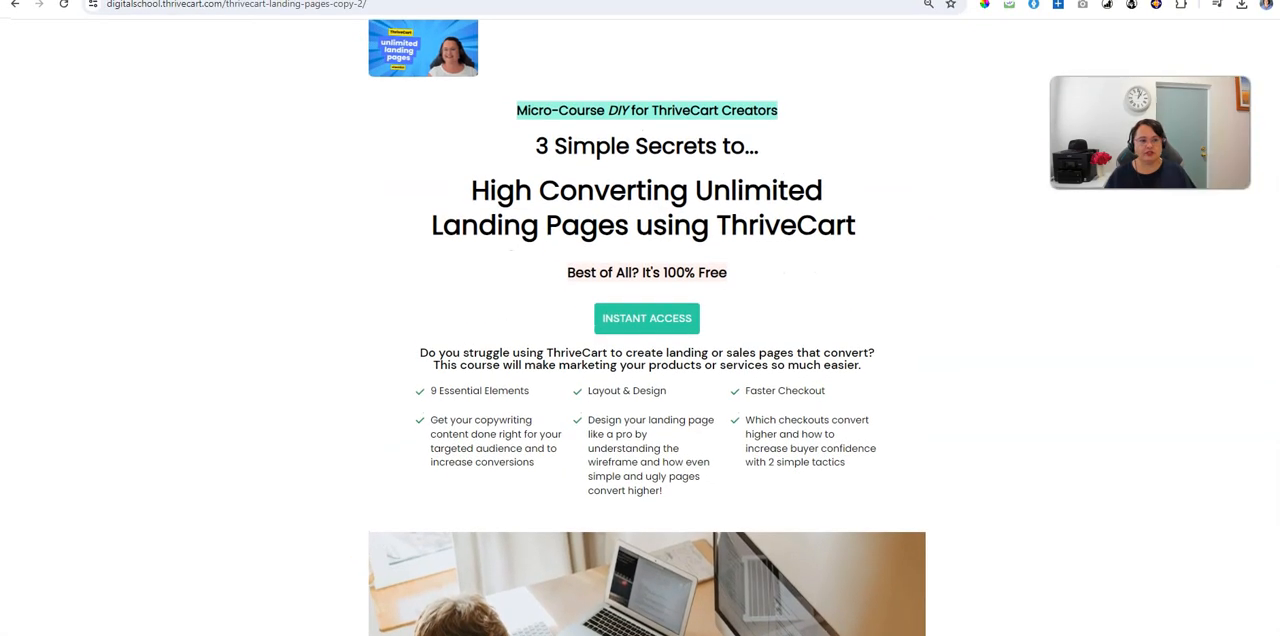
Step: Find the ThriveCart School product on page 2 of the products list and copy its checkout URL
click(320, 1)
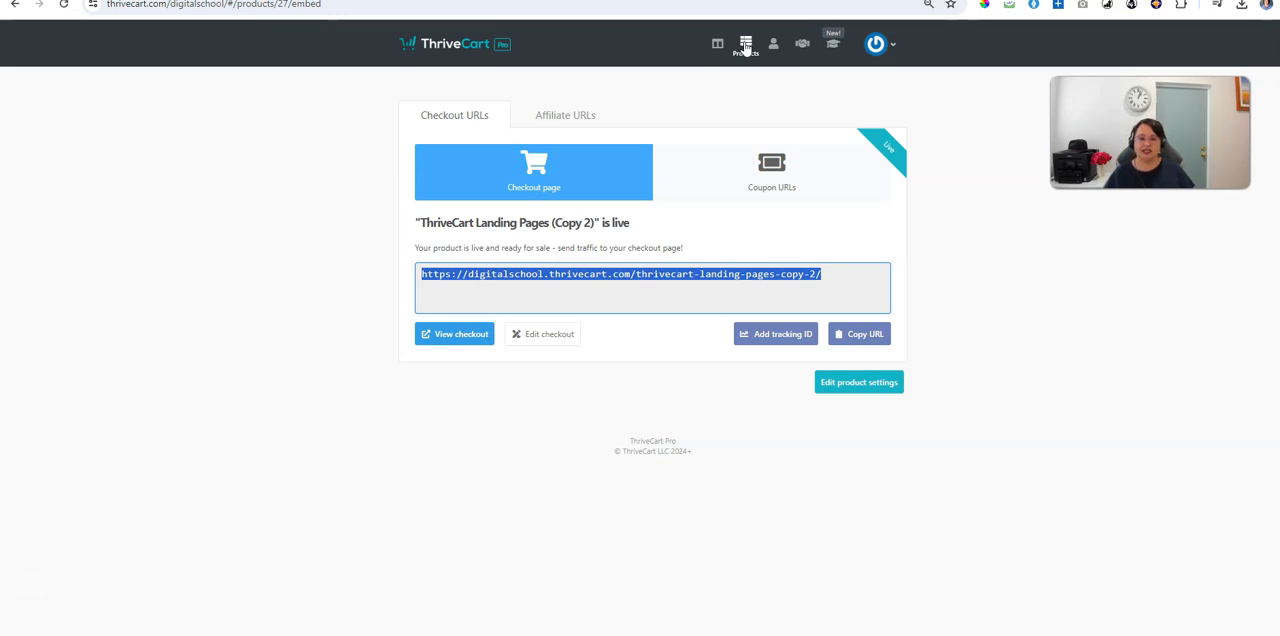
click(745, 44)
scroll(909, 323, down, 3)
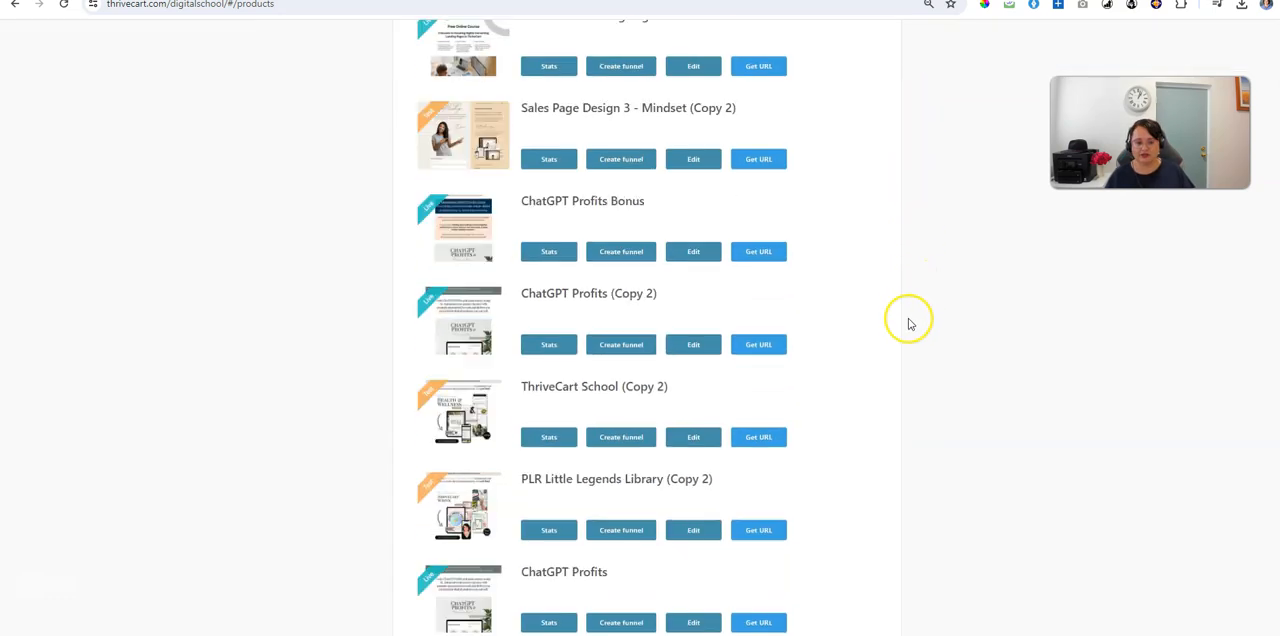
scroll(909, 323, down, 1)
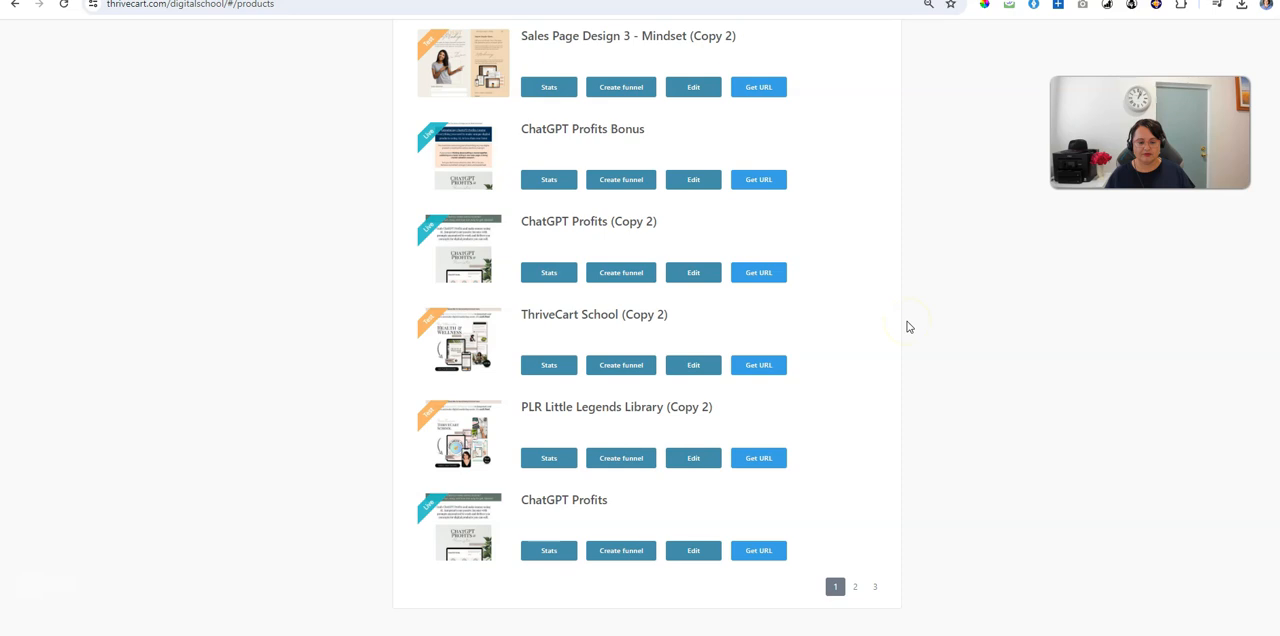
click(853, 594)
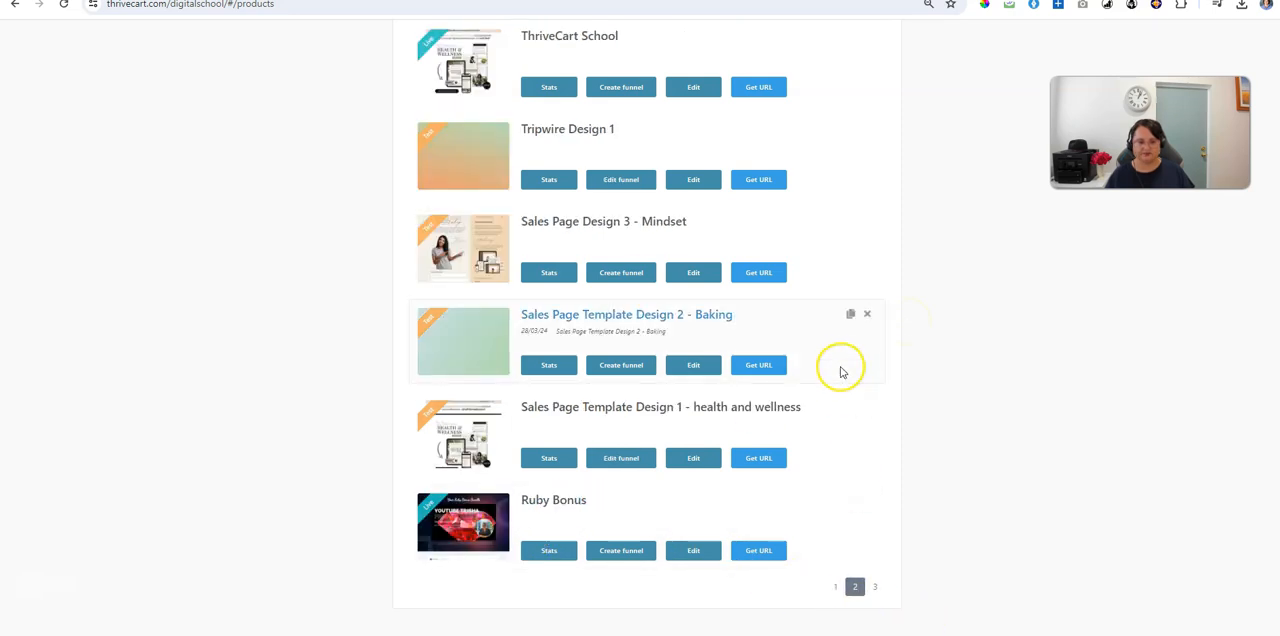
scroll(842, 370, up, 1)
scroll(842, 370, up, 2)
click(768, 361)
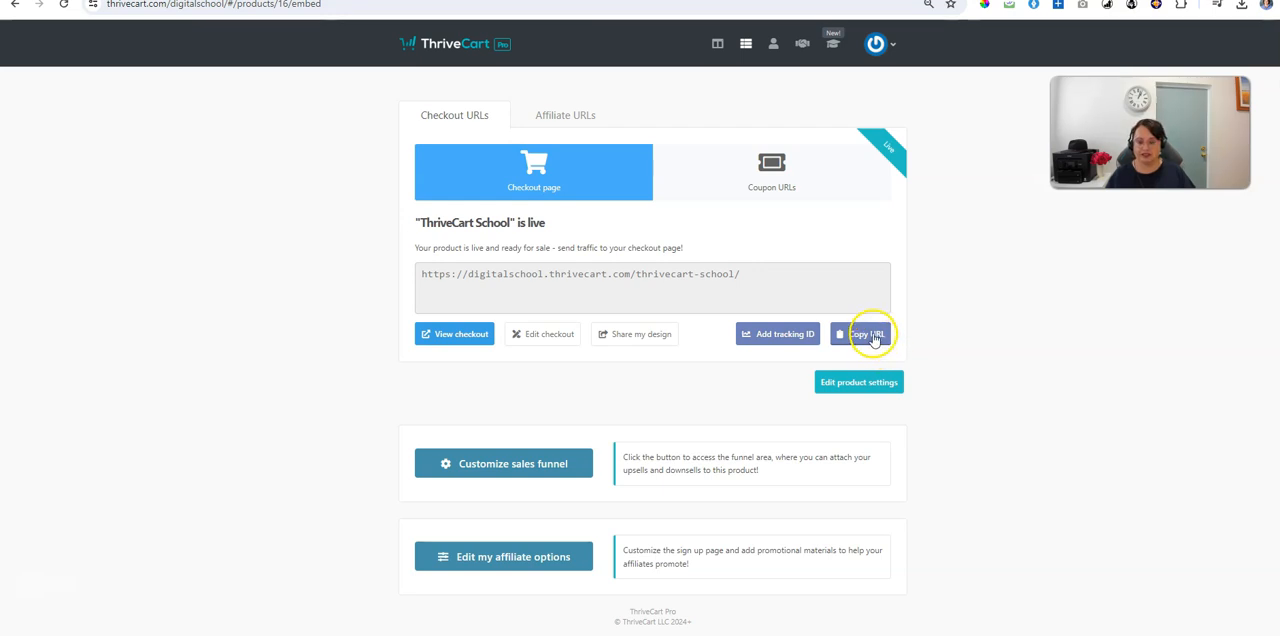
click(870, 335)
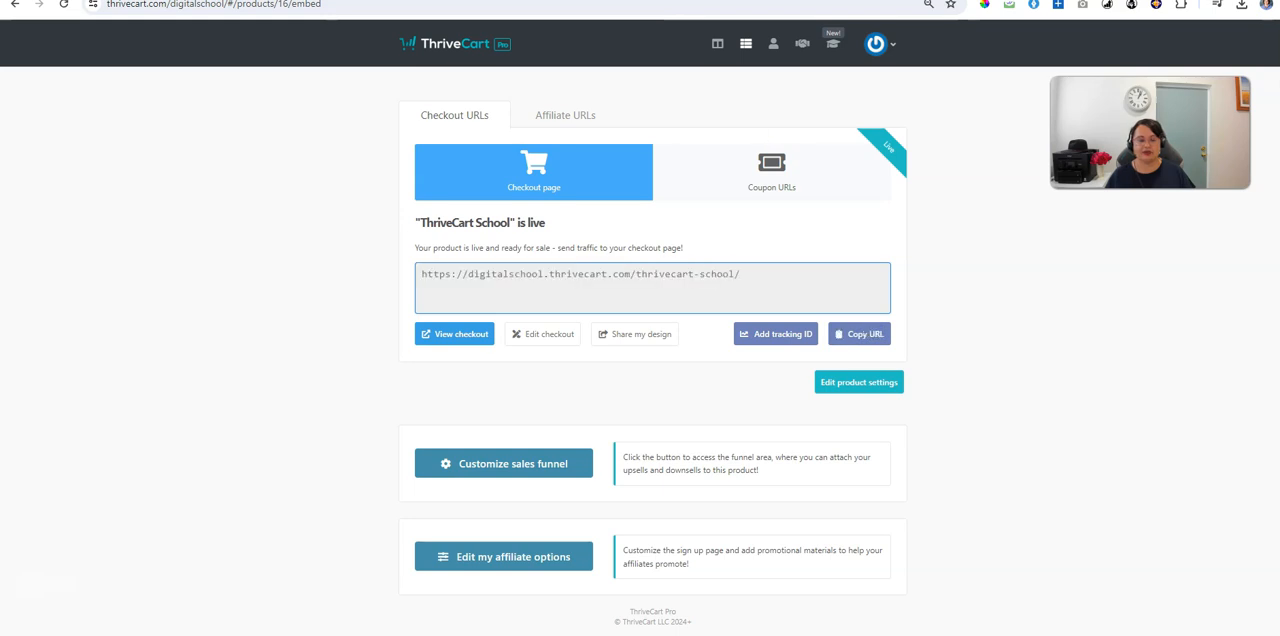
Step: Load the copied ThriveCart School checkout URL in a new browser tab
key(ctrl+t)
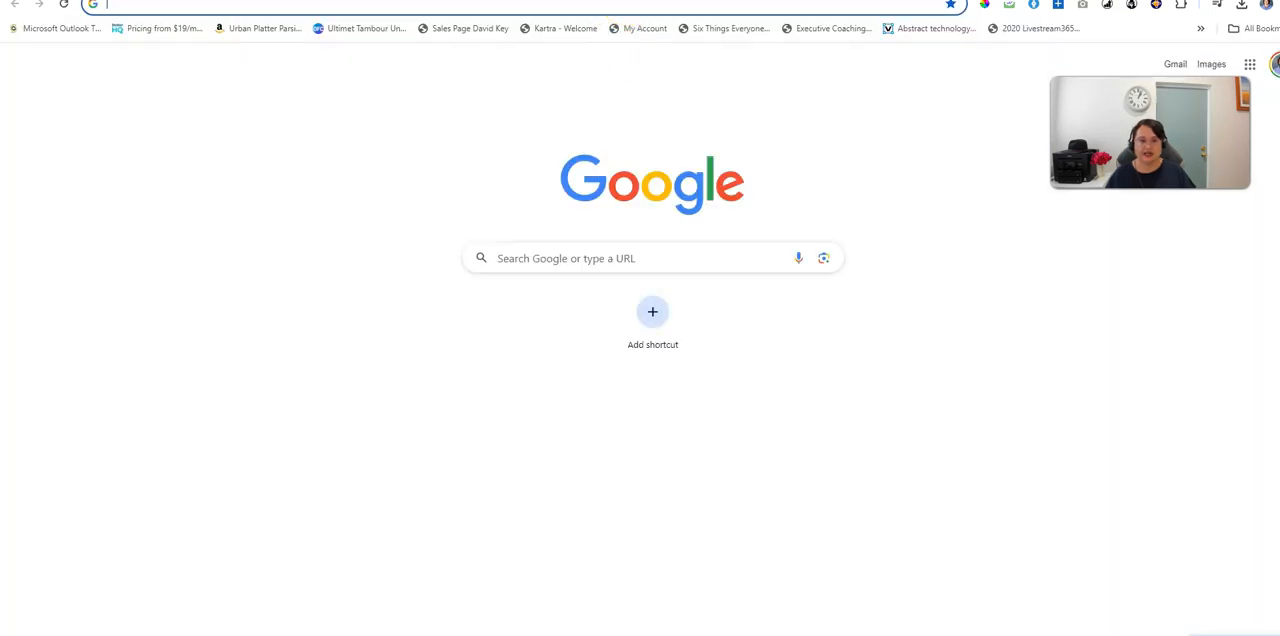
click(608, 4)
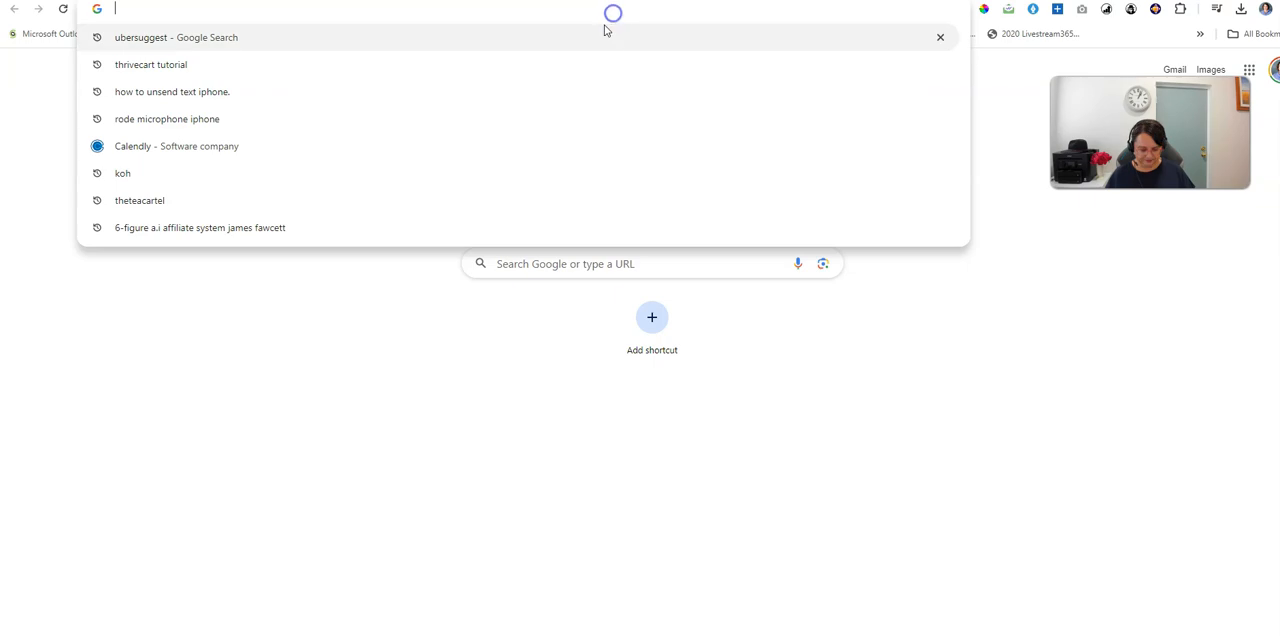
key(ctrl+v)
key(Return)
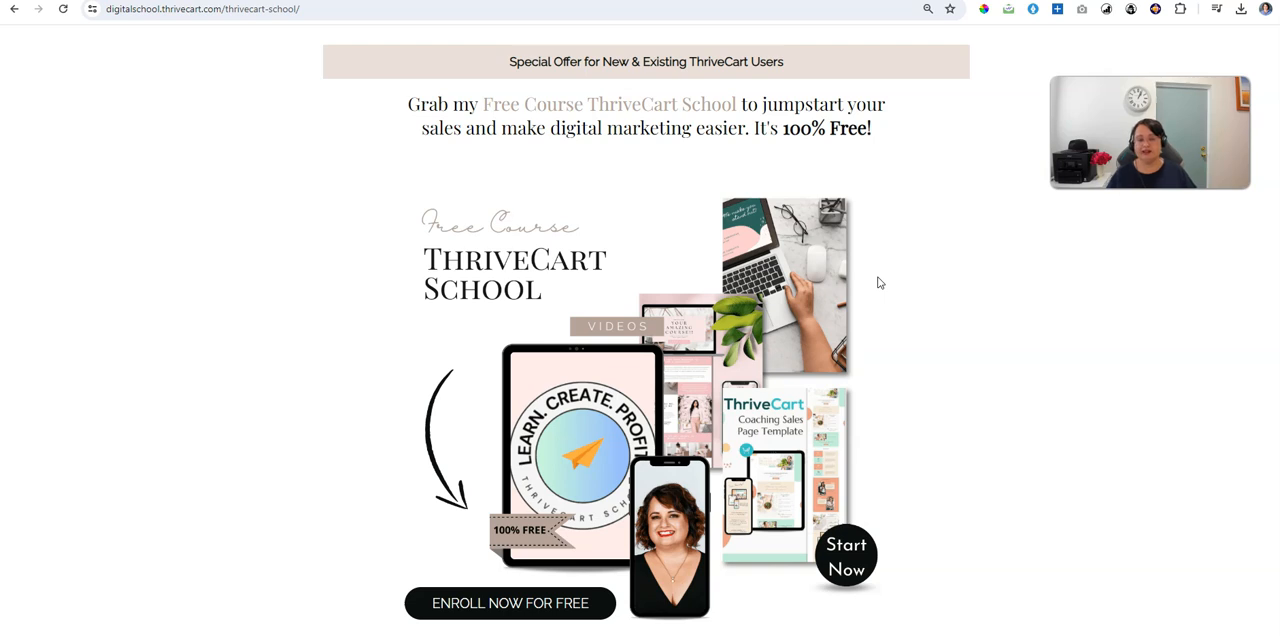
Step: Examine the ThriveCart School sales page, including its testimonials, course modules, FAQ, add-on offer, contact form and payment options
click(879, 296)
scroll(880, 296, down, 8)
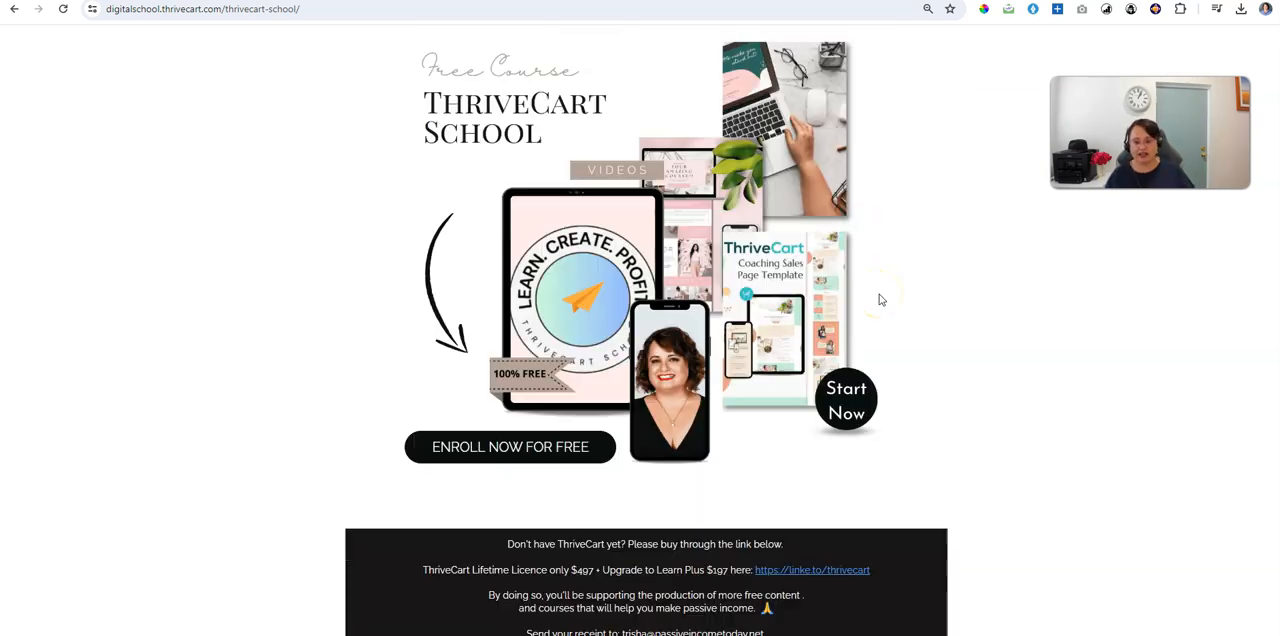
scroll(881, 296, down, 10)
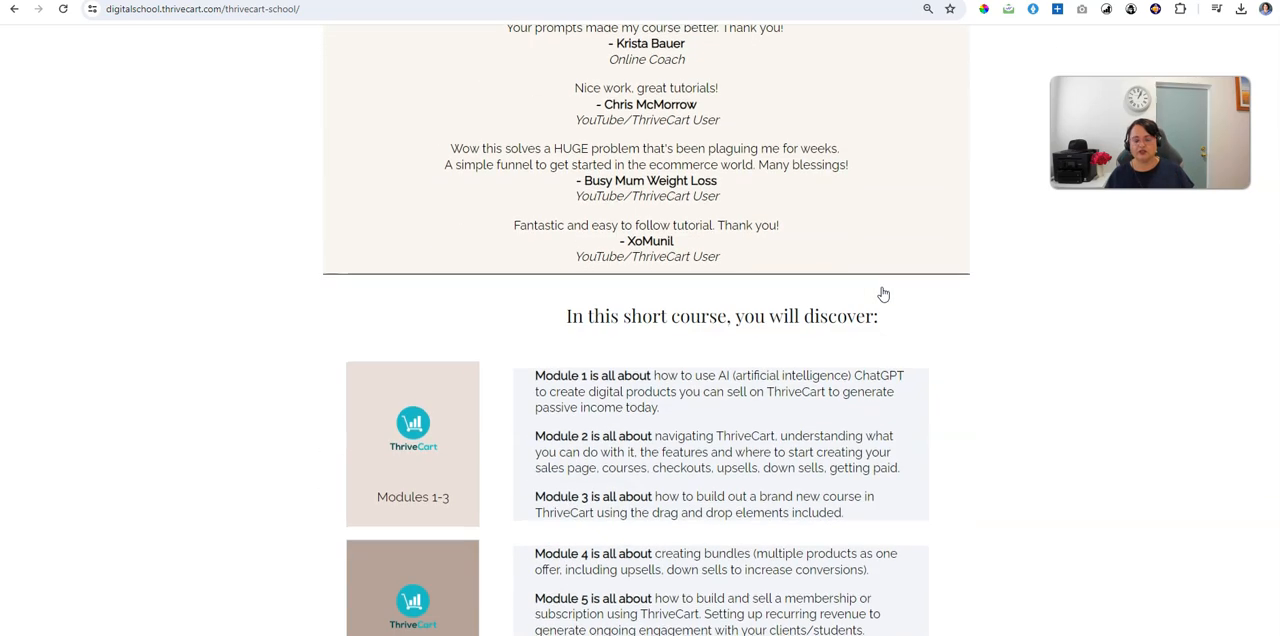
scroll(883, 294, down, 3)
scroll(883, 294, down, 5)
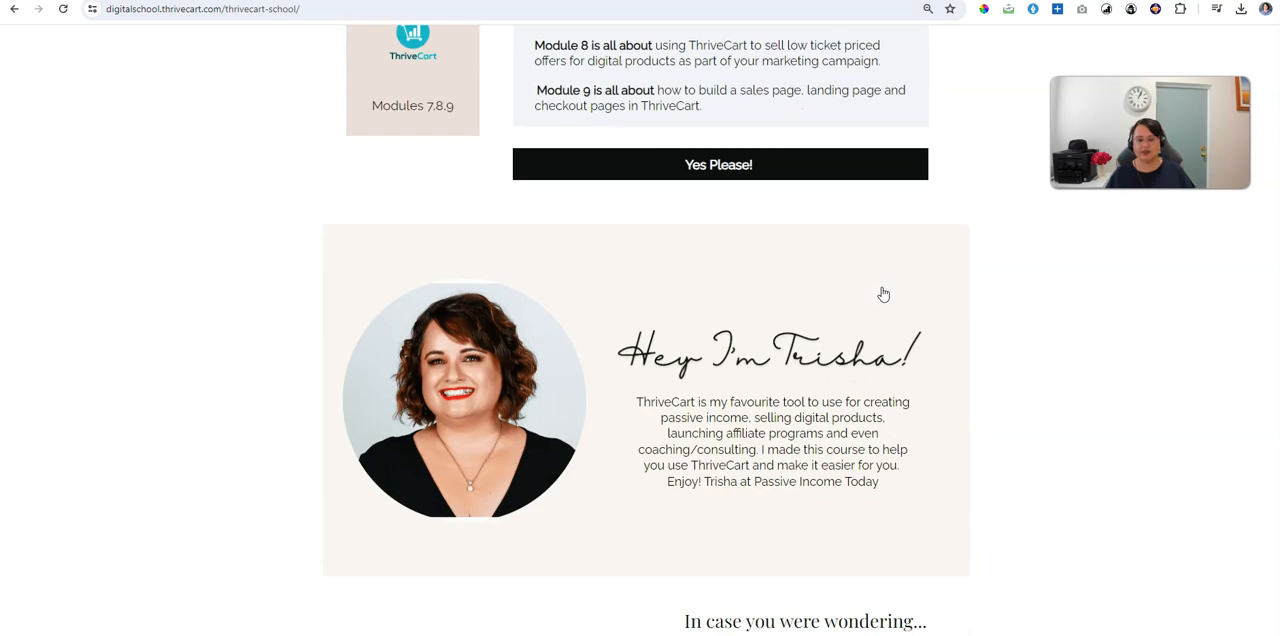
scroll(881, 294, down, 4)
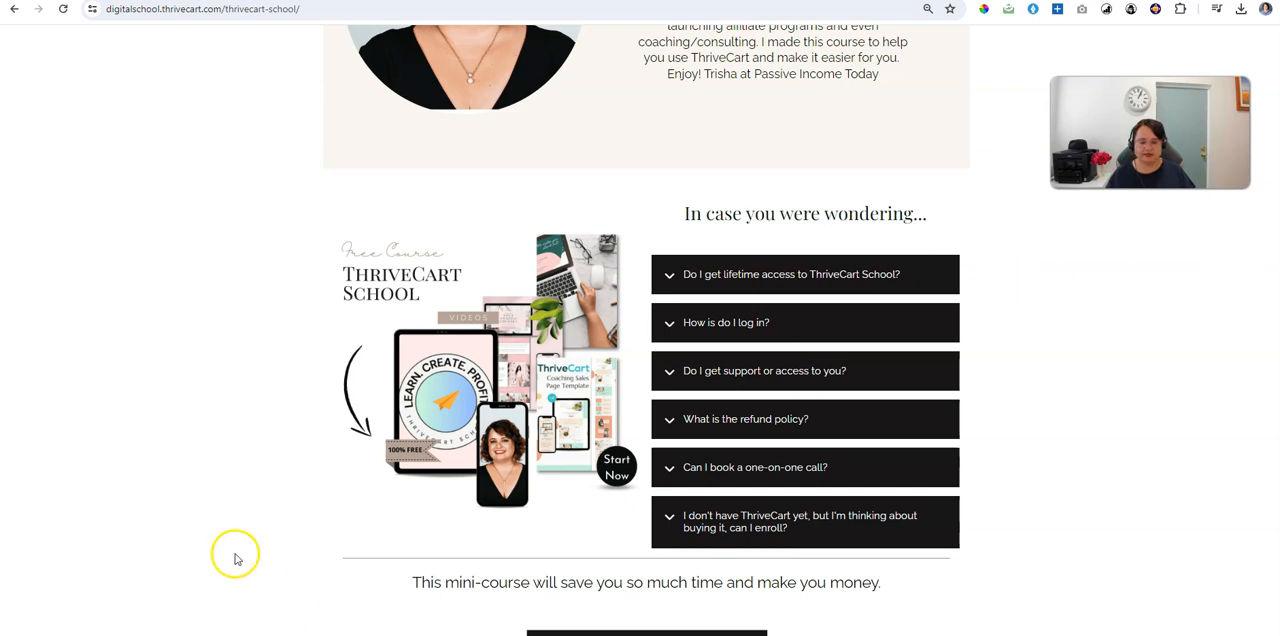
scroll(640, 420, down, 9)
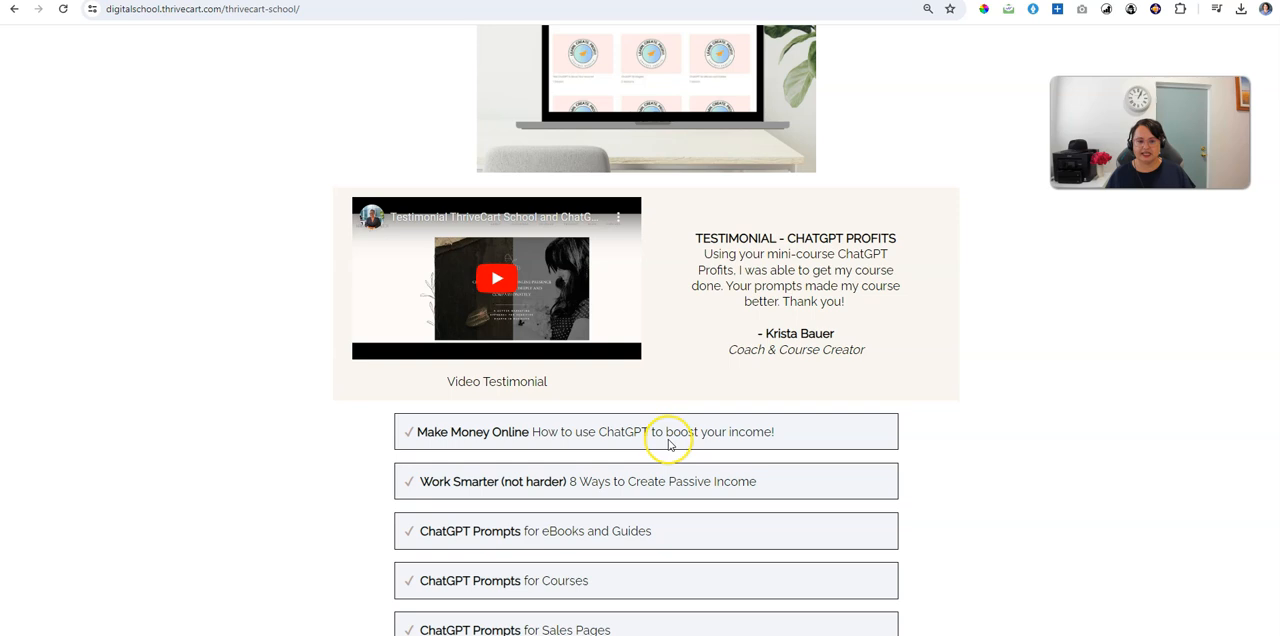
scroll(669, 444, down, 2)
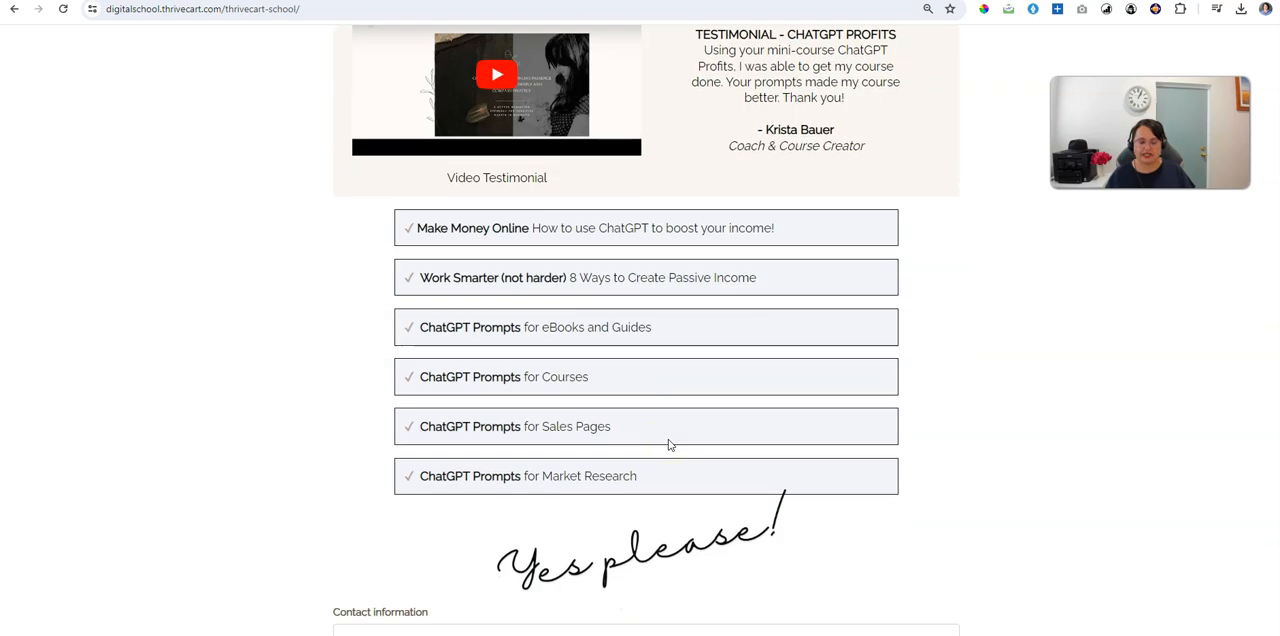
scroll(669, 444, down, 4)
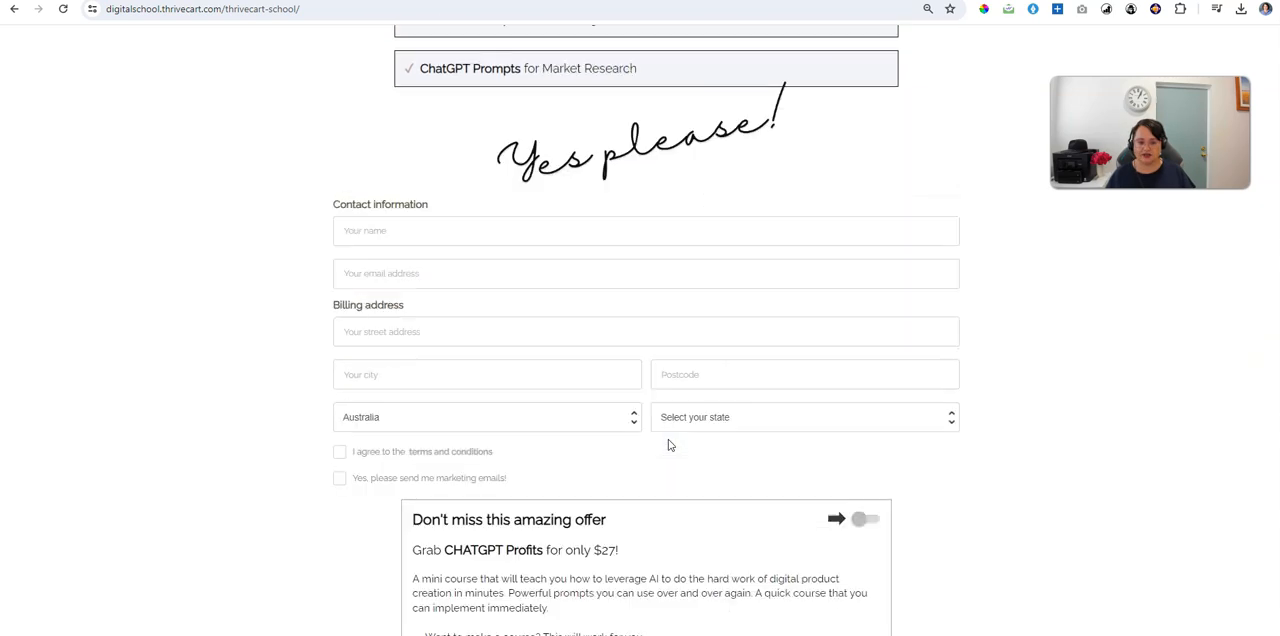
scroll(408, 334, down, 1)
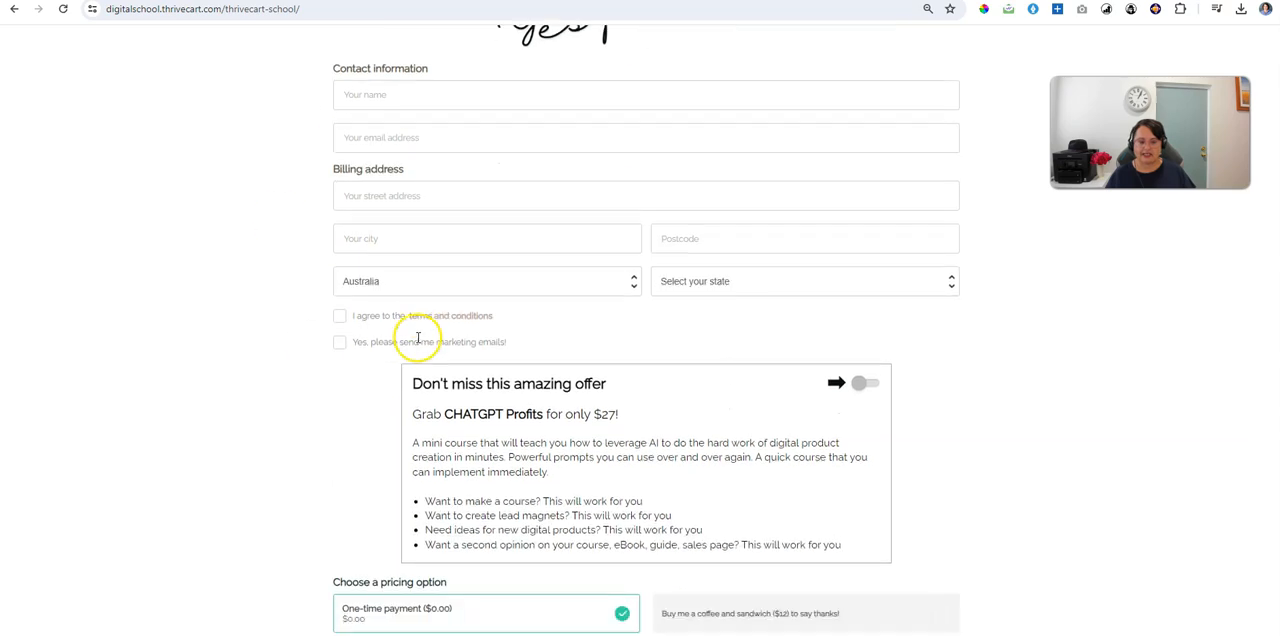
scroll(675, 470, down, 2)
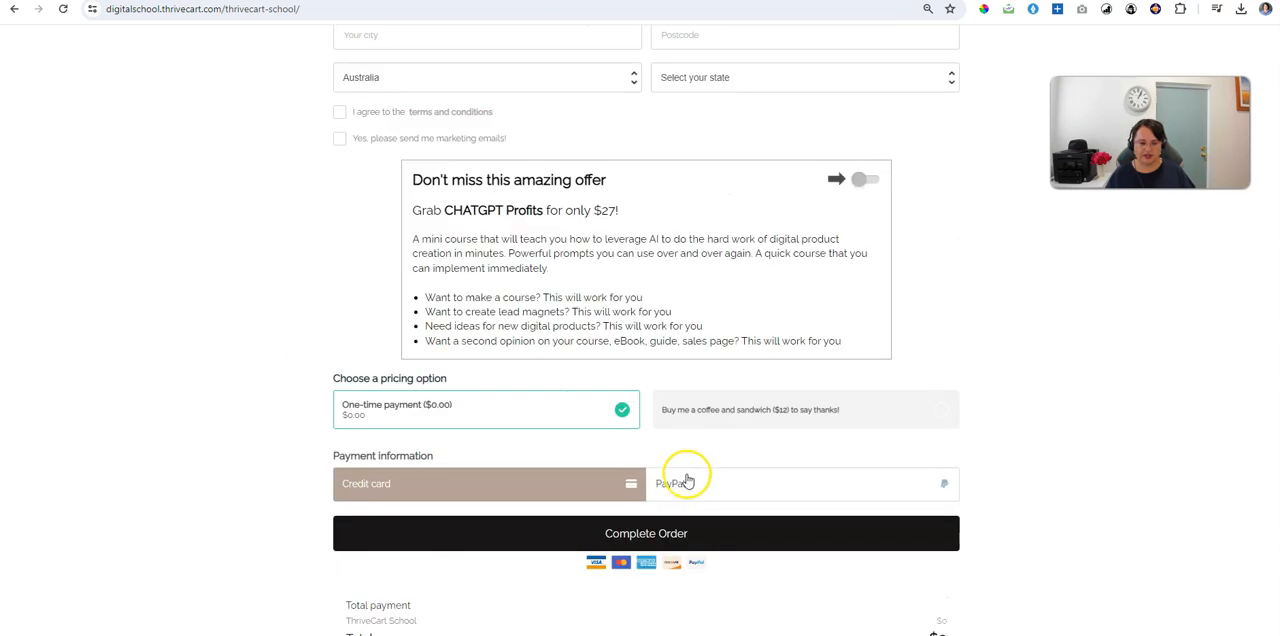
scroll(686, 478, up, 7)
scroll(690, 467, up, 18)
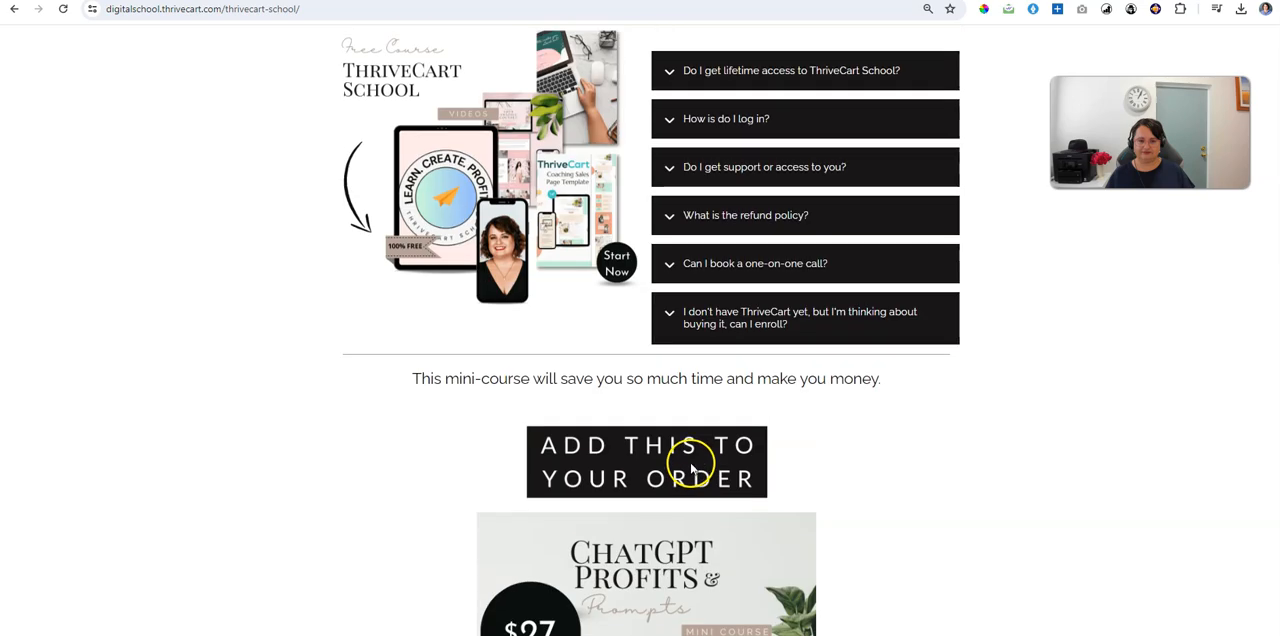
scroll(683, 453, up, 8)
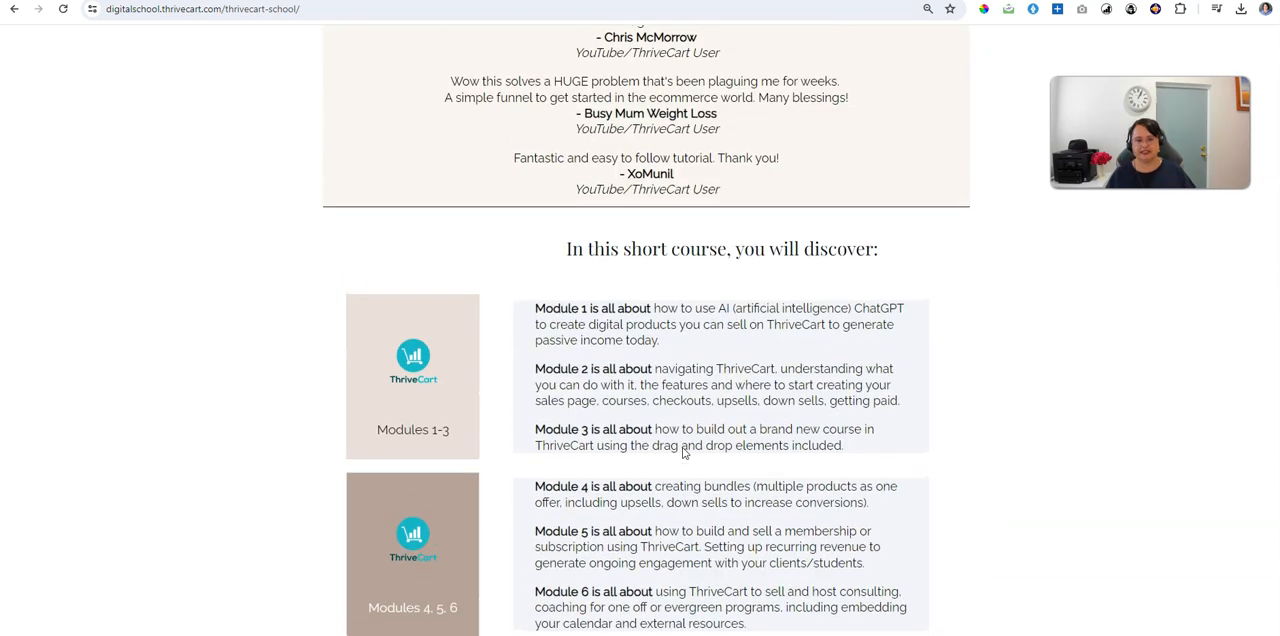
scroll(681, 452, up, 10)
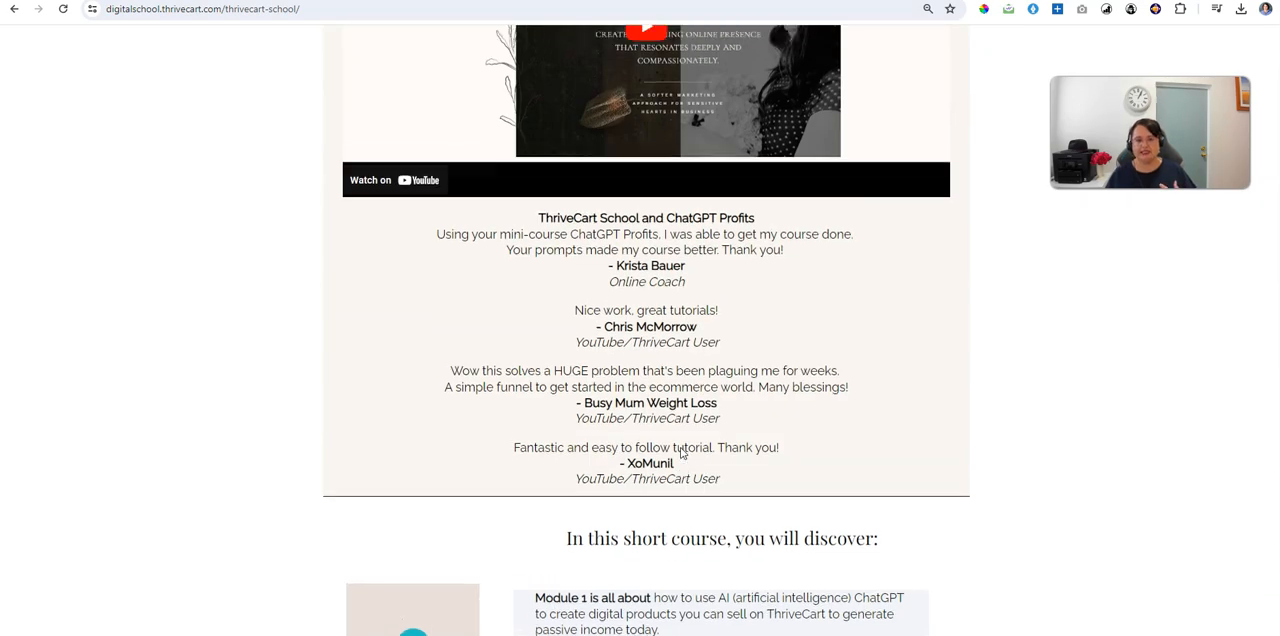
scroll(680, 450, up, 5)
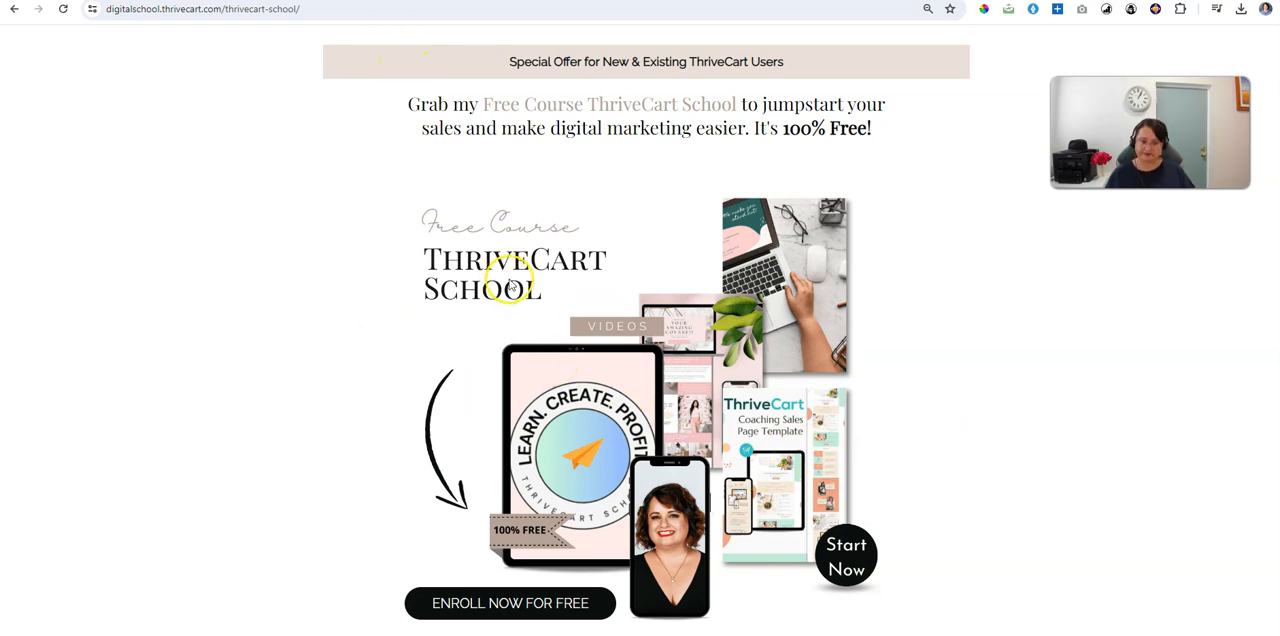
scroll(660, 240, down, 3)
scroll(670, 250, up, 3)
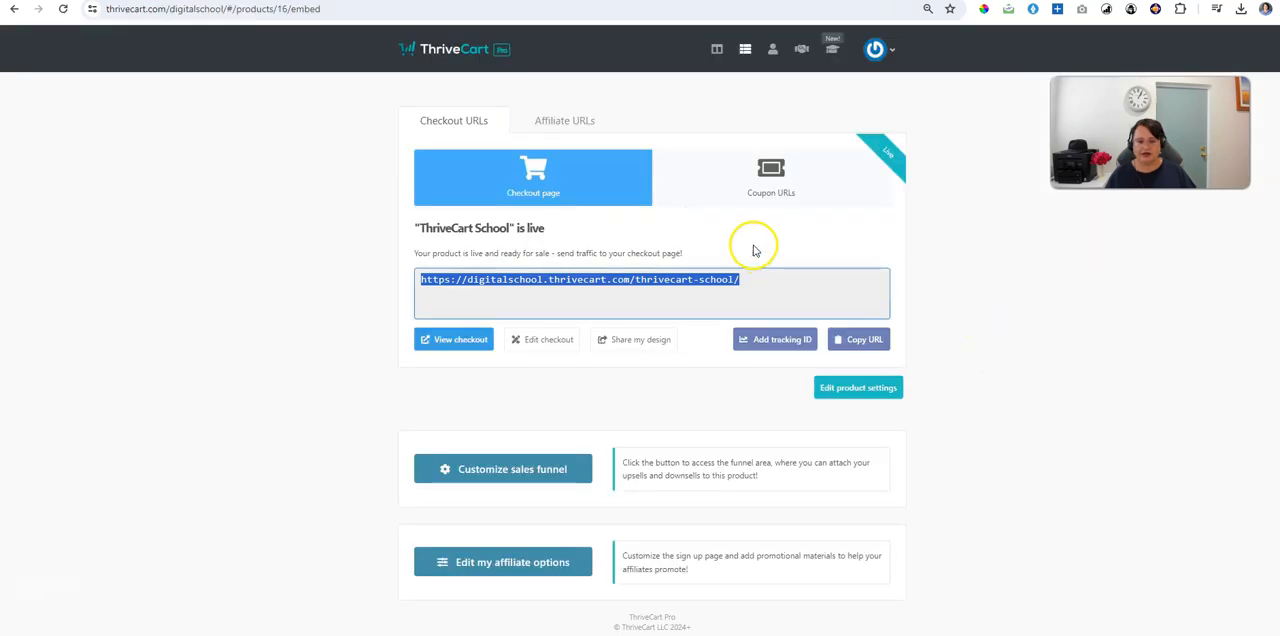
Step: Return to the ThriveCart products list and look through its first page
click(742, 48)
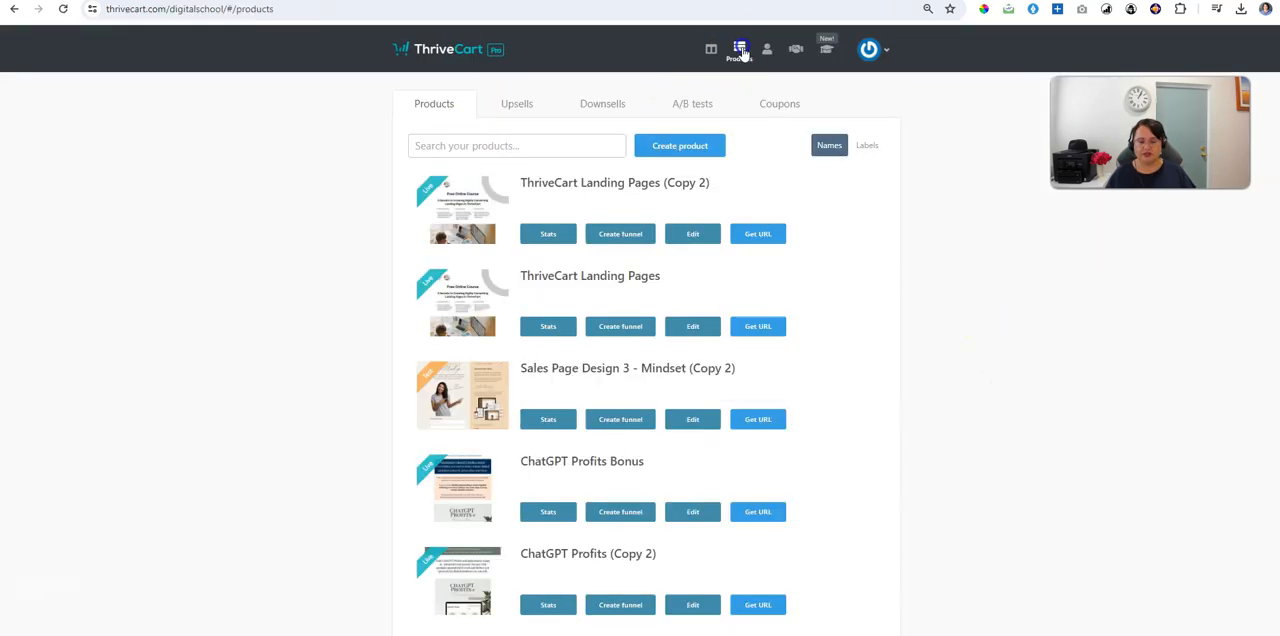
scroll(970, 380, down, 3)
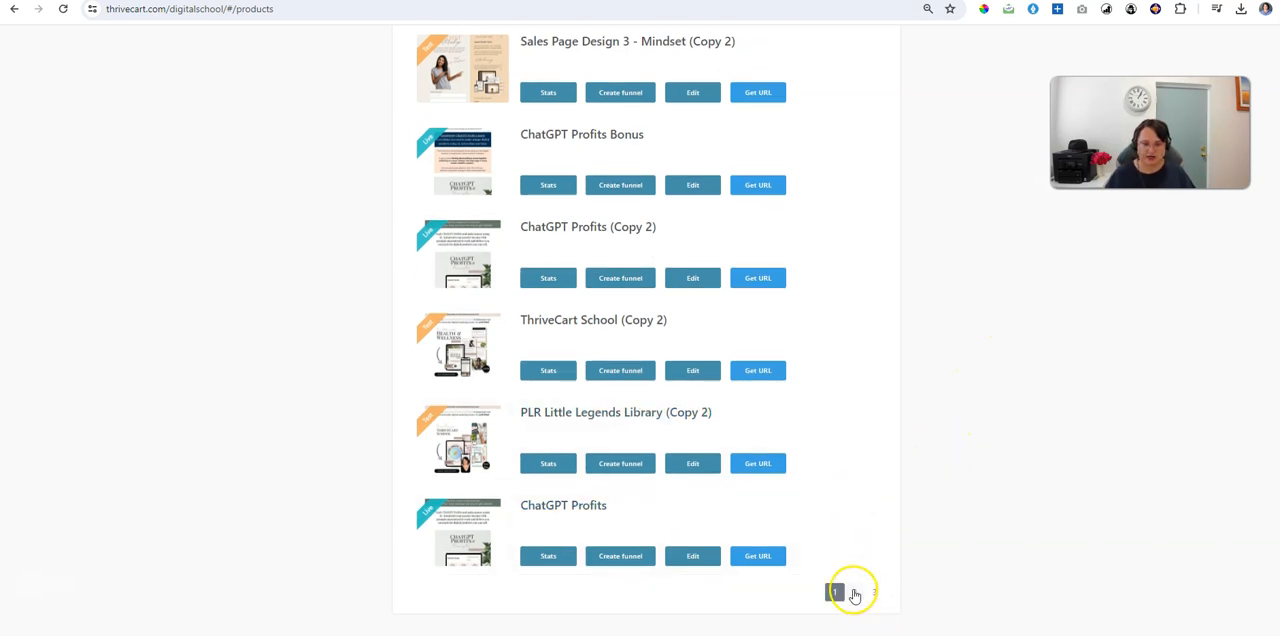
scroll(877, 547, up, 3)
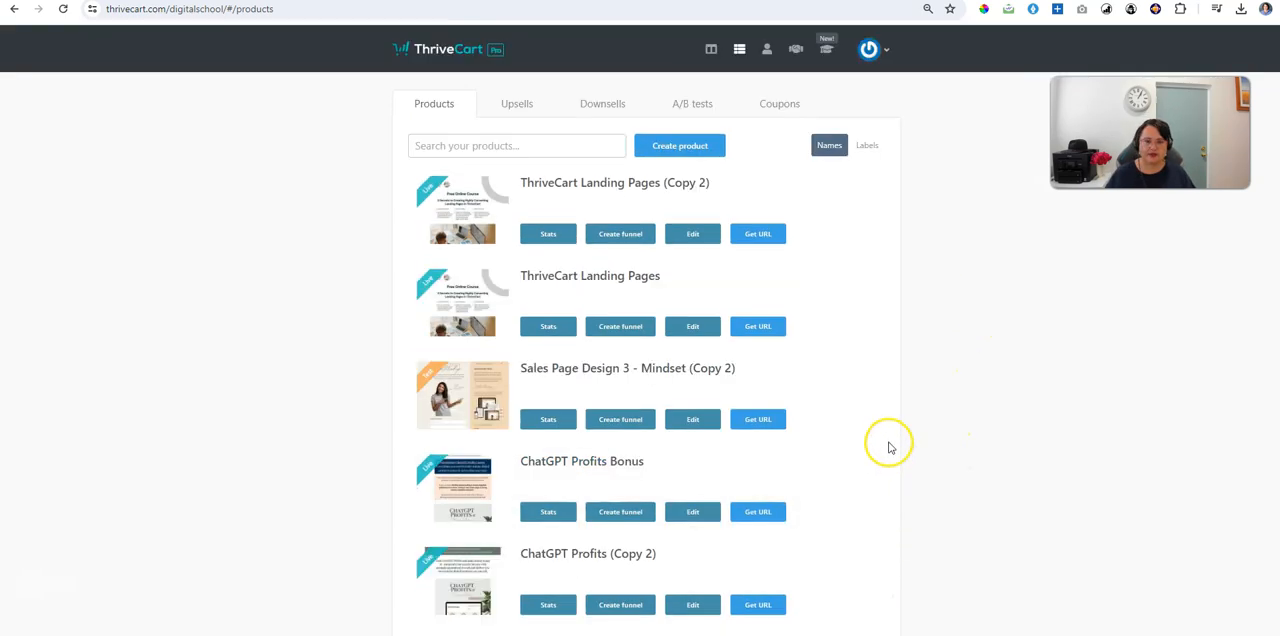
Step: Create a new product and name it Test-Landing-Page
click(665, 138)
click(743, 249)
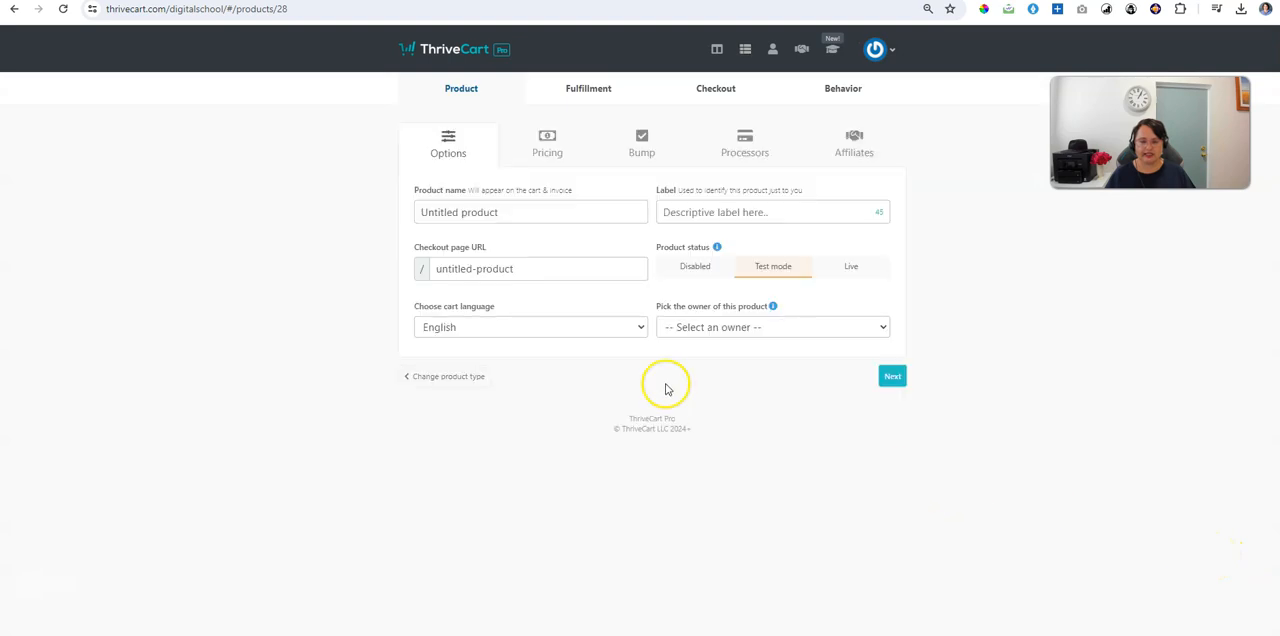
click(524, 214)
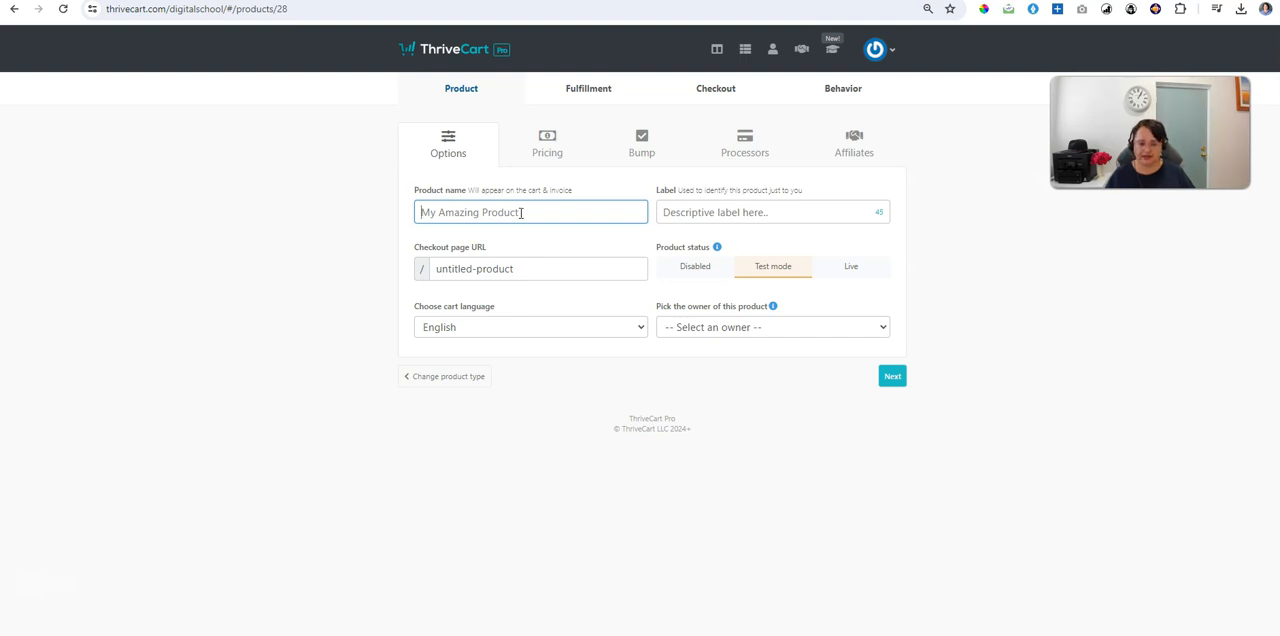
text(Test)
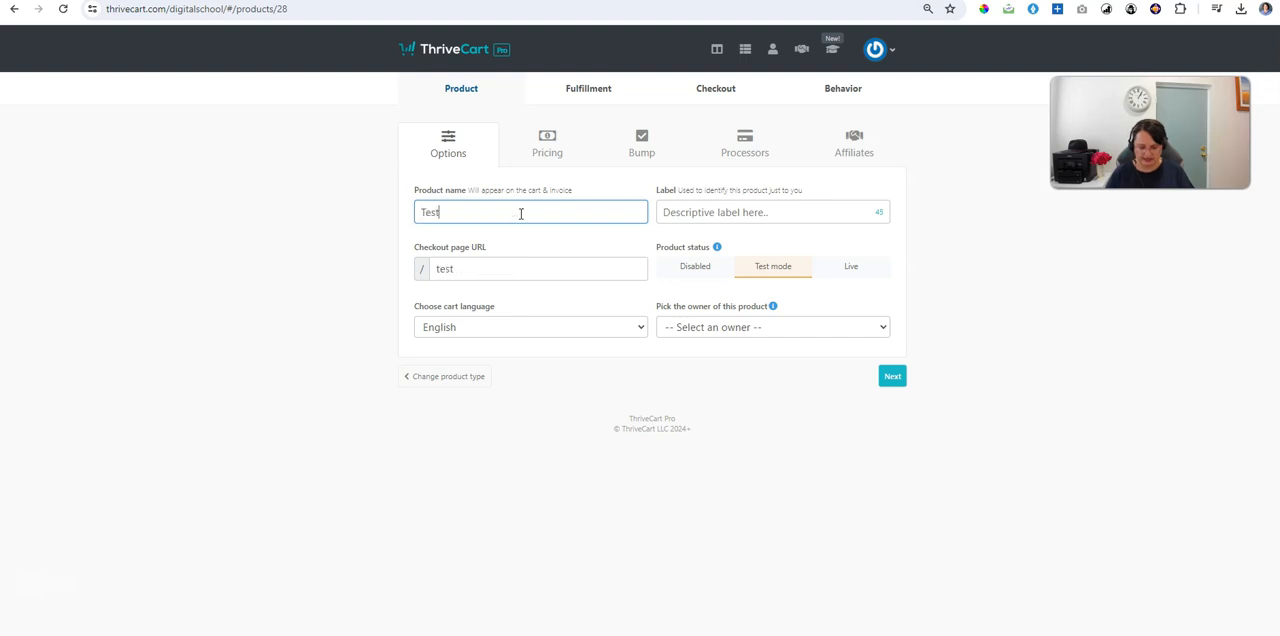
text(-Landing-Page)
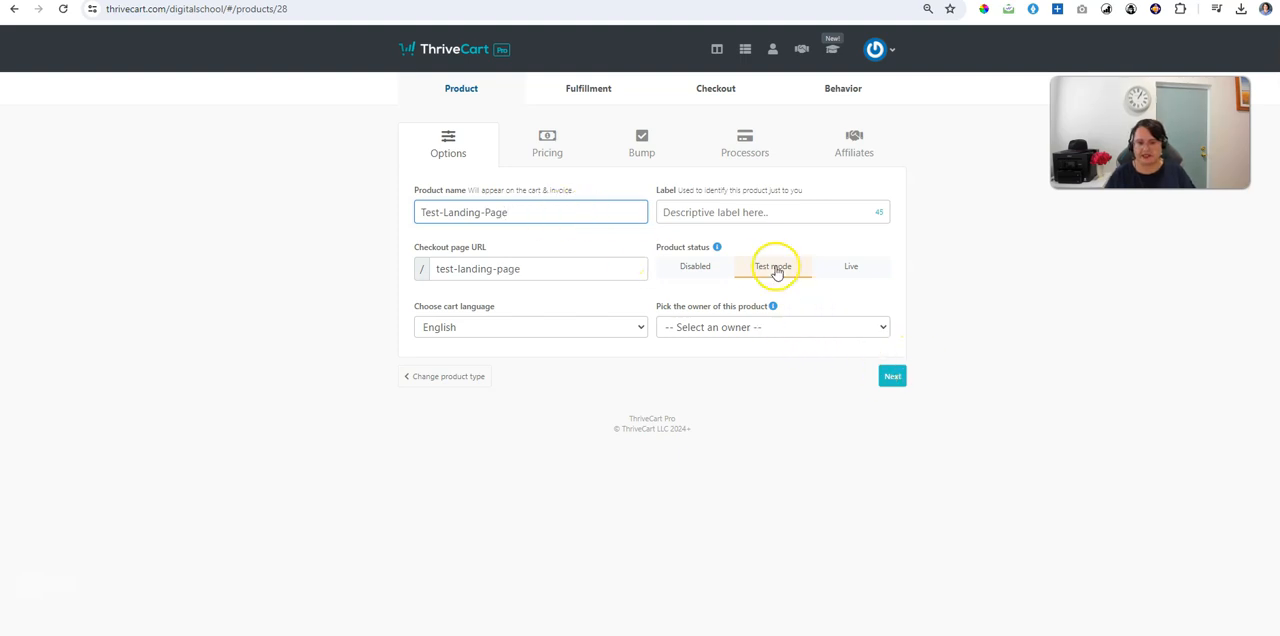
Step: Assign Digital School At Passive Income Today as the product's owner and proceed to the pricing settings
click(757, 330)
click(722, 389)
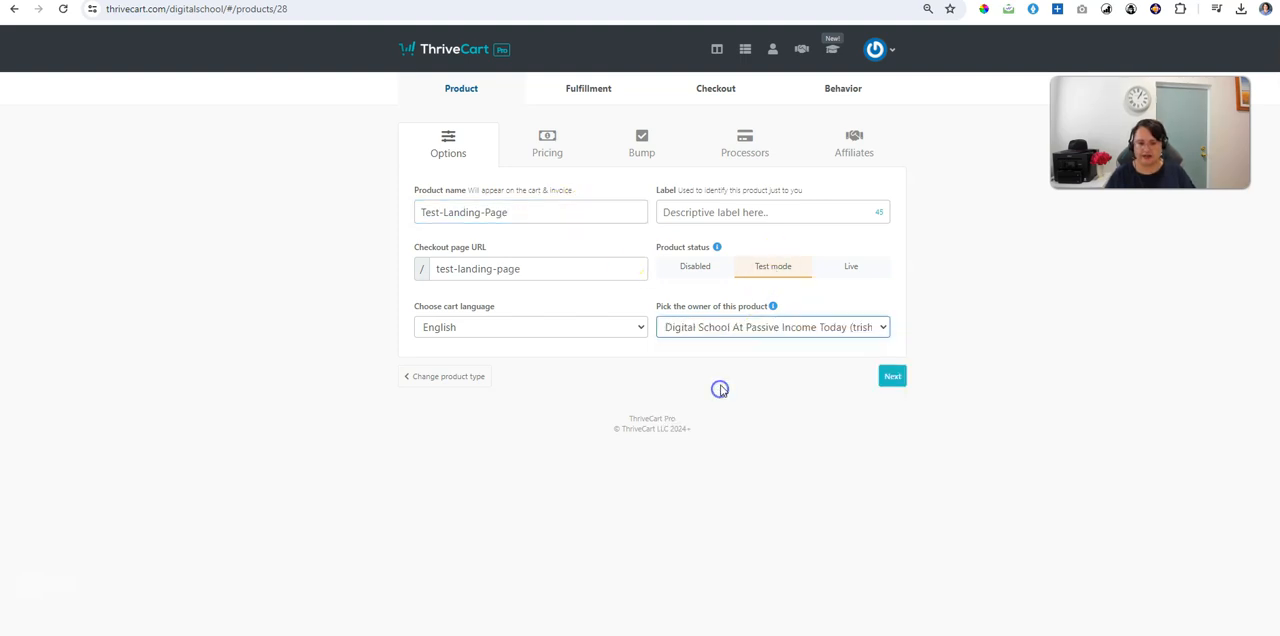
click(892, 375)
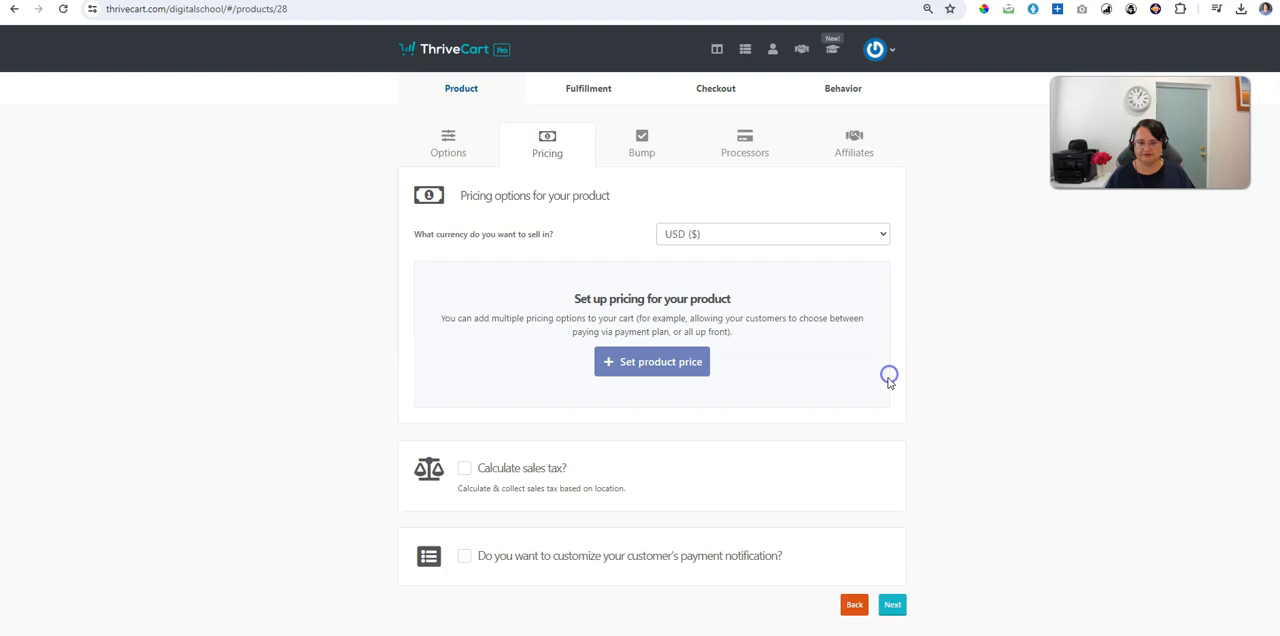
Step: Add a one-time fee of $0.00 as the pricing option and skip the bump offer
click(651, 362)
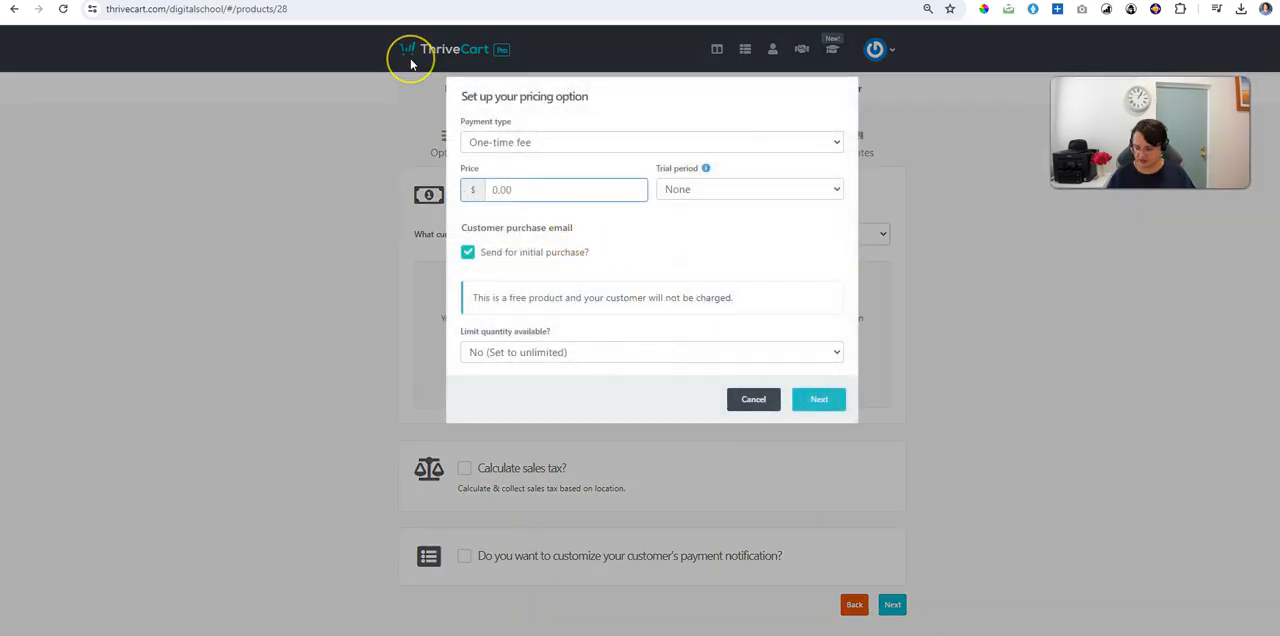
click(819, 399)
click(821, 260)
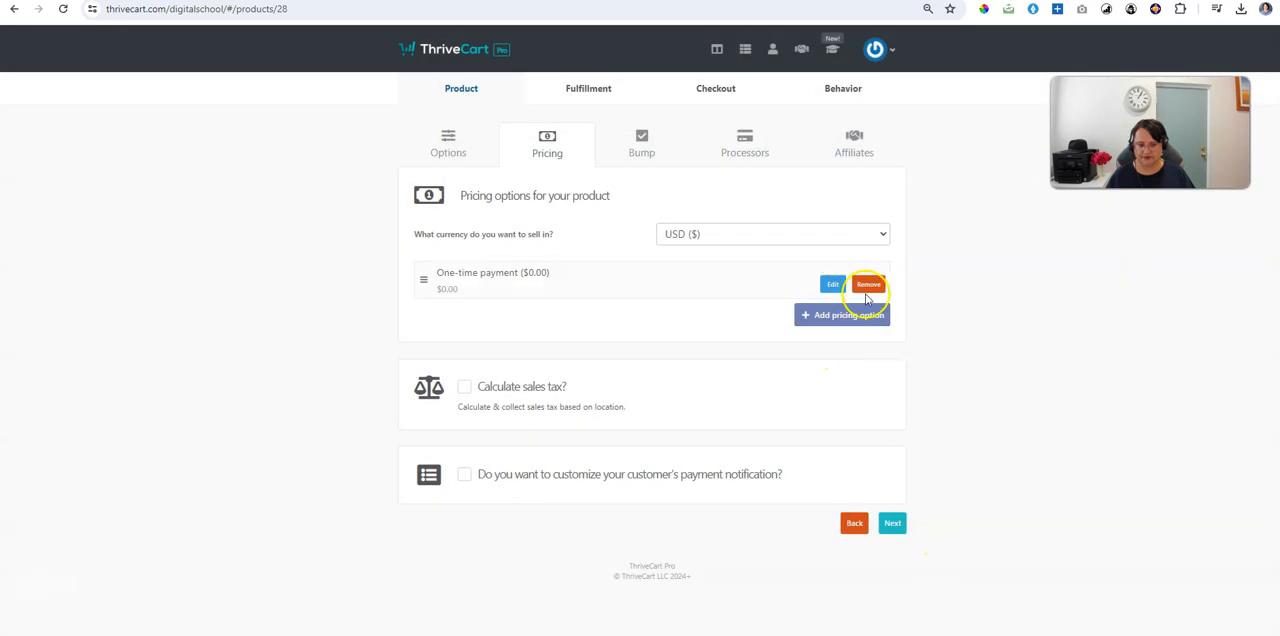
click(893, 526)
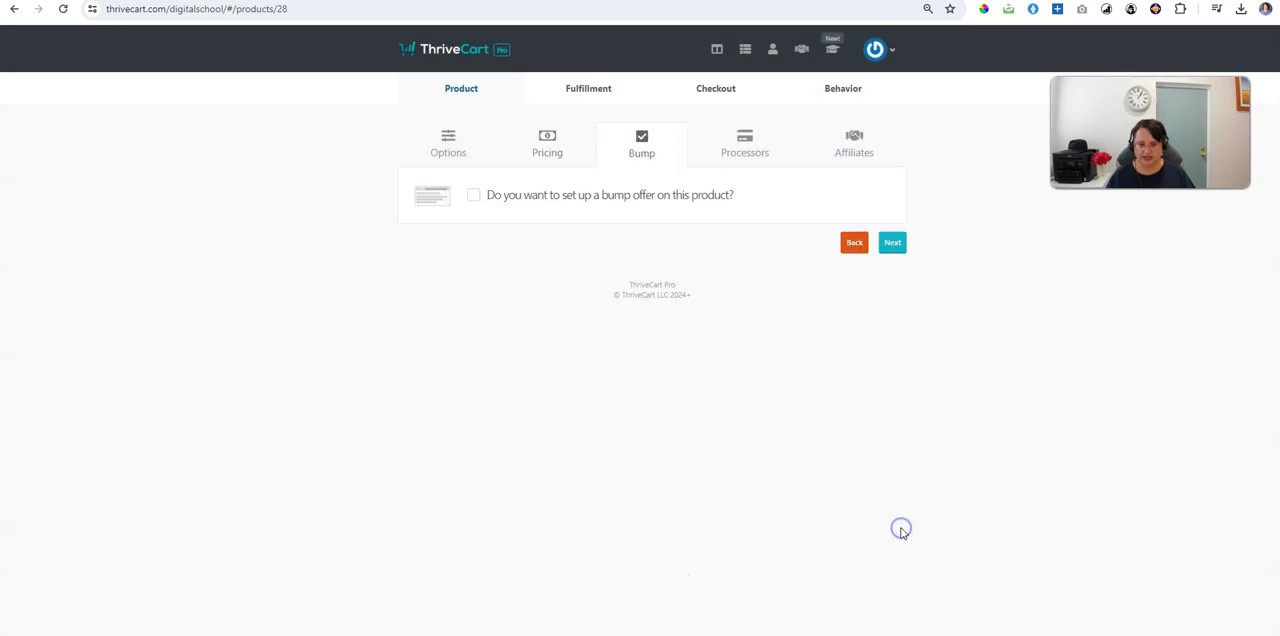
click(893, 243)
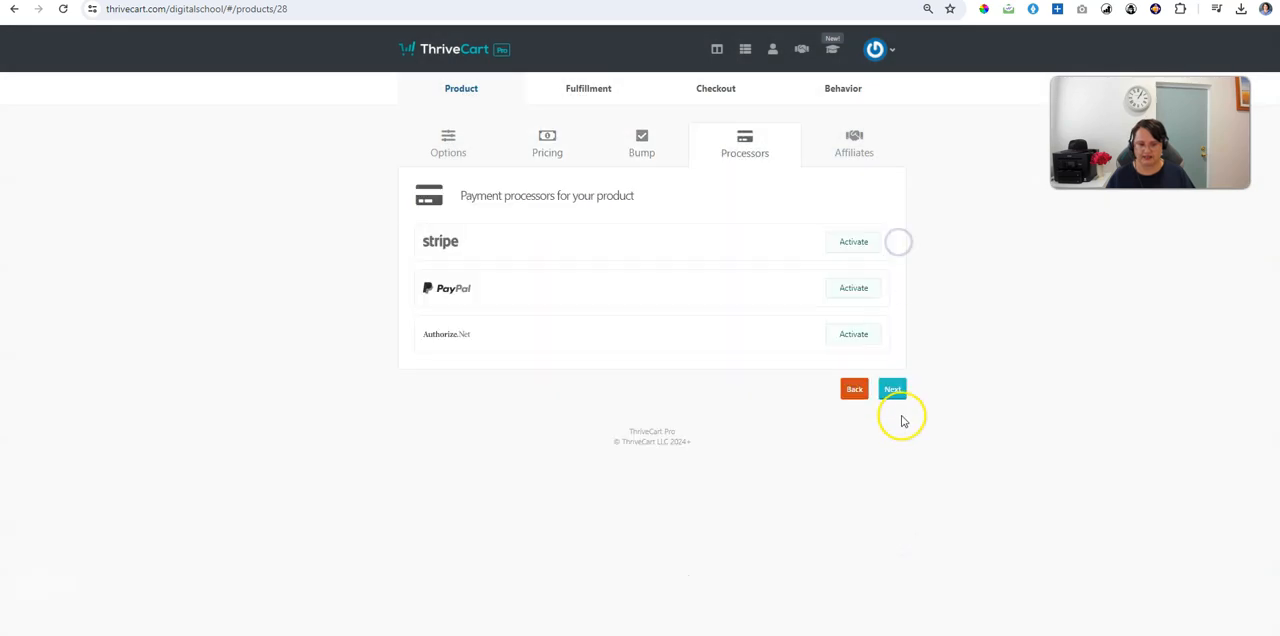
Step: Activate PayPal as the product's payment processor and continue to the affiliate settings
click(850, 289)
click(740, 425)
click(740, 457)
click(789, 467)
click(889, 396)
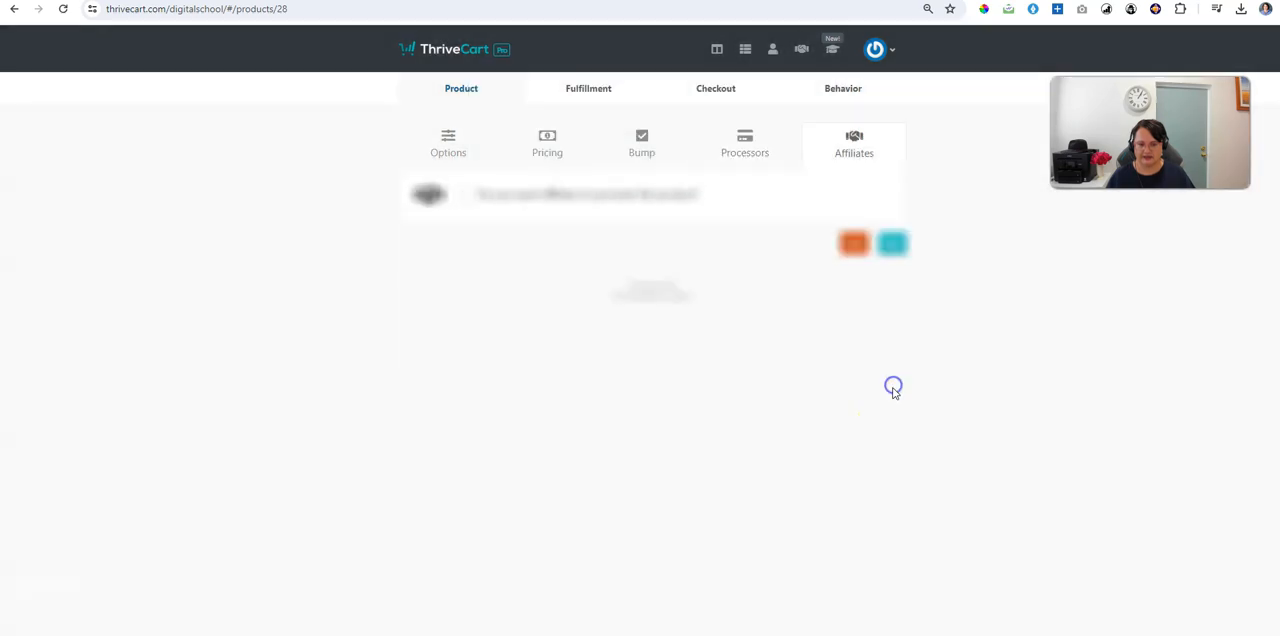
Step: Leave affiliate promotion off and fill in the support email in the product's fulfillment settings
click(893, 249)
click(586, 251)
click(580, 277)
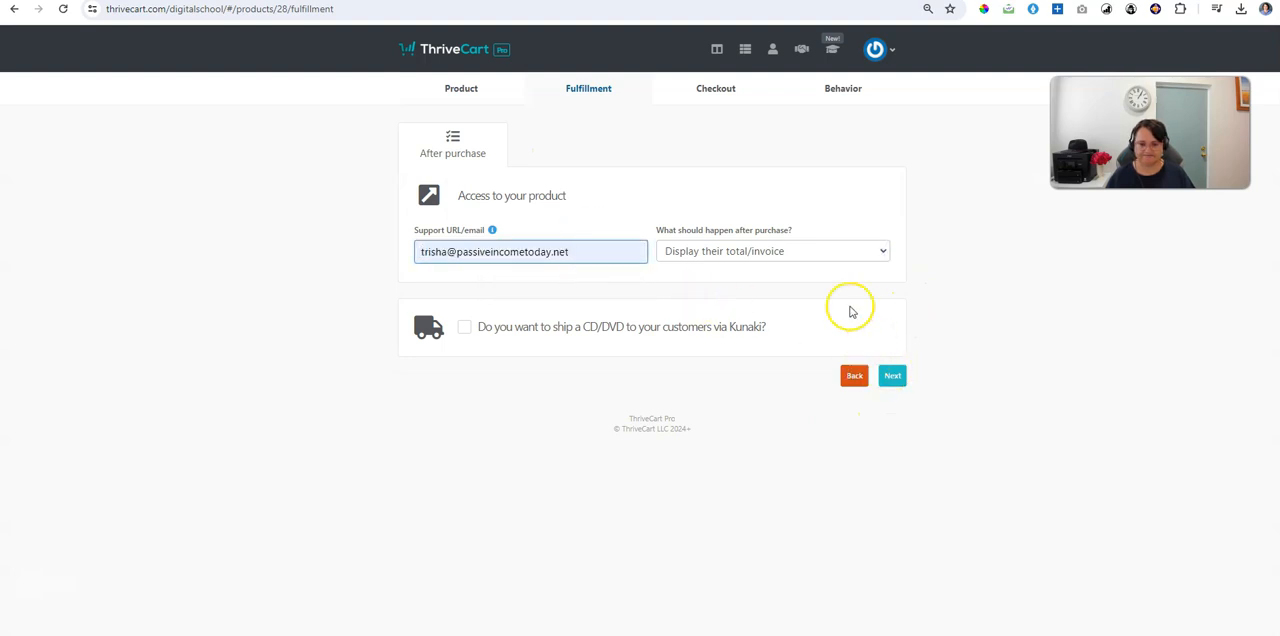
Step: Set buyers to be added to the membership site after purchase, with ThriveCart School as the ThriveCart Learn course
click(837, 249)
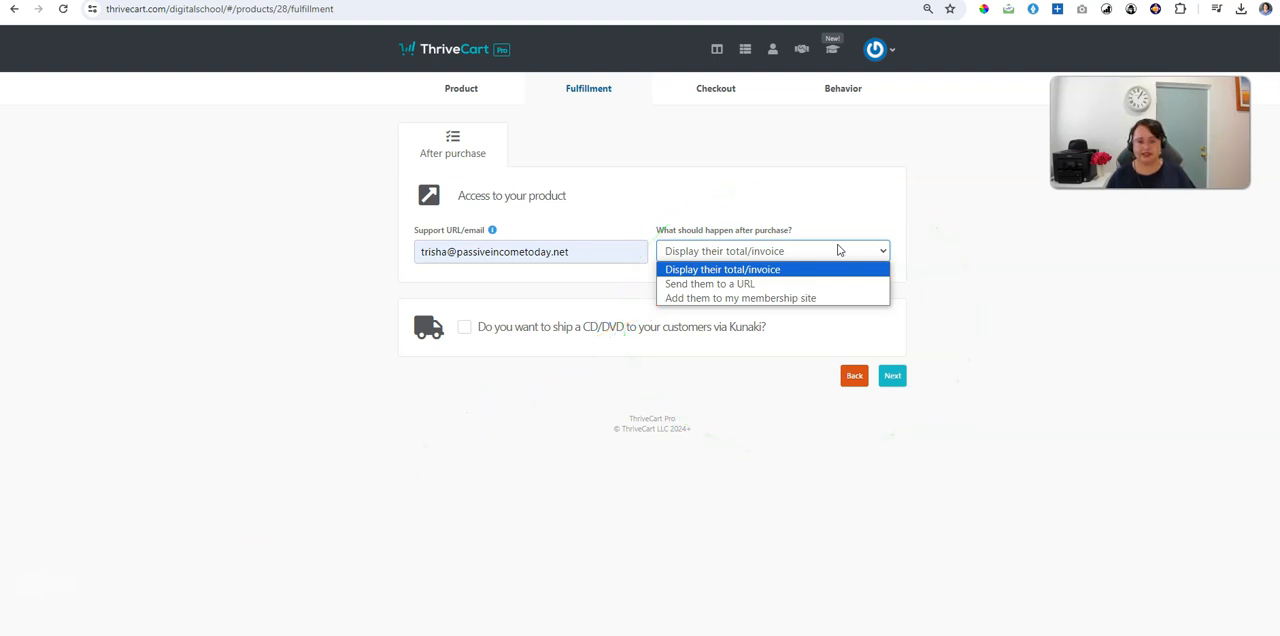
click(680, 299)
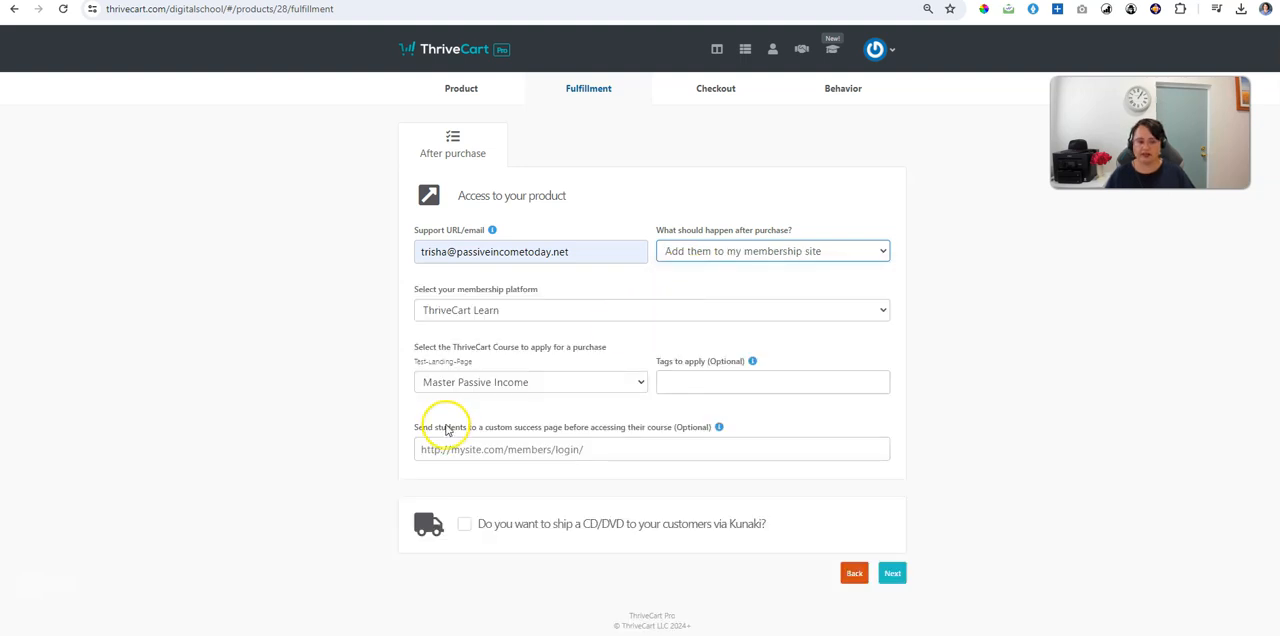
click(486, 385)
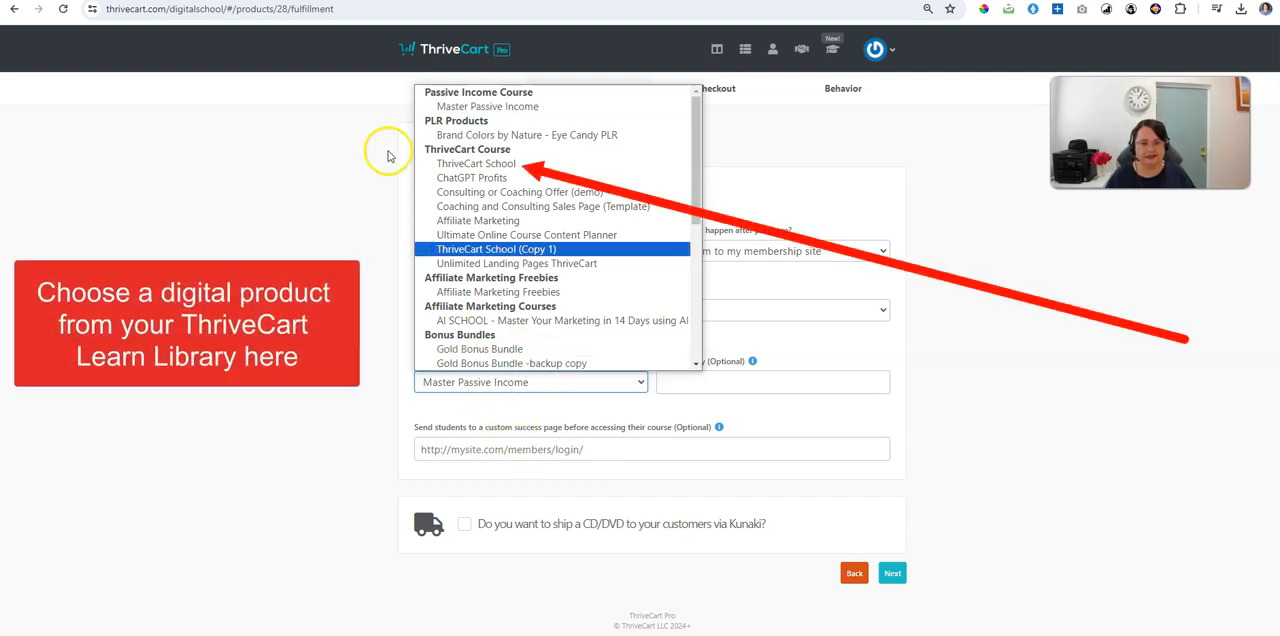
click(454, 164)
Step: Apply the tag Free_landing_page to purchasers and continue to the checkout design settings
click(730, 387)
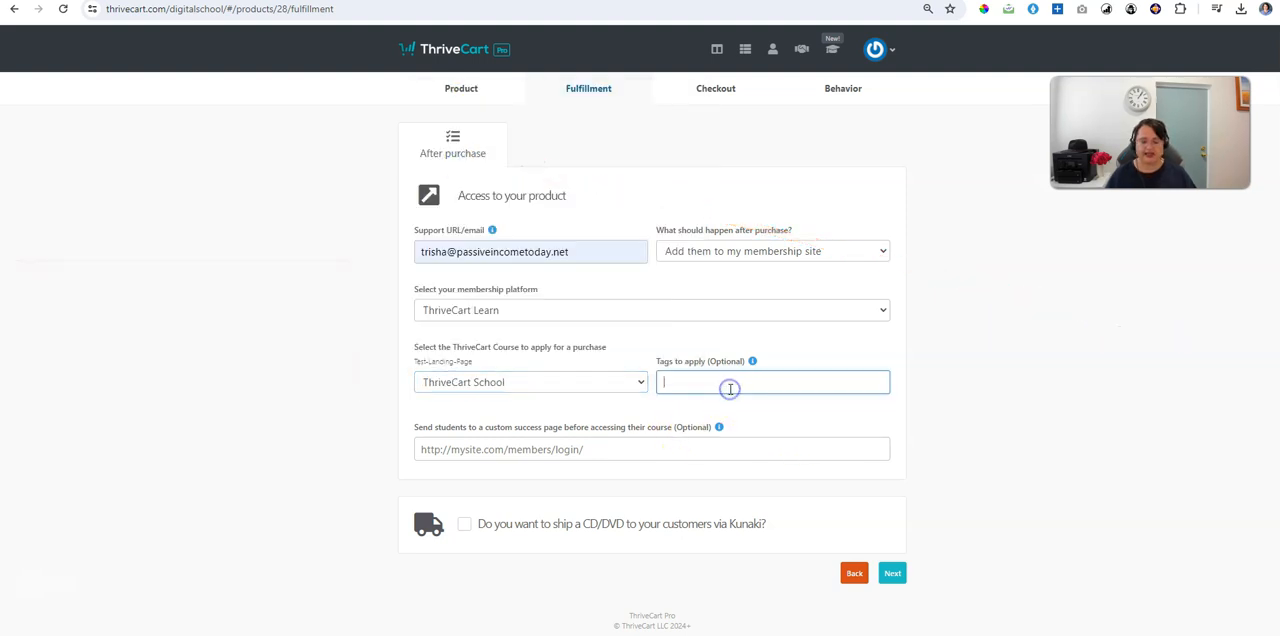
text(Free_landing_page)
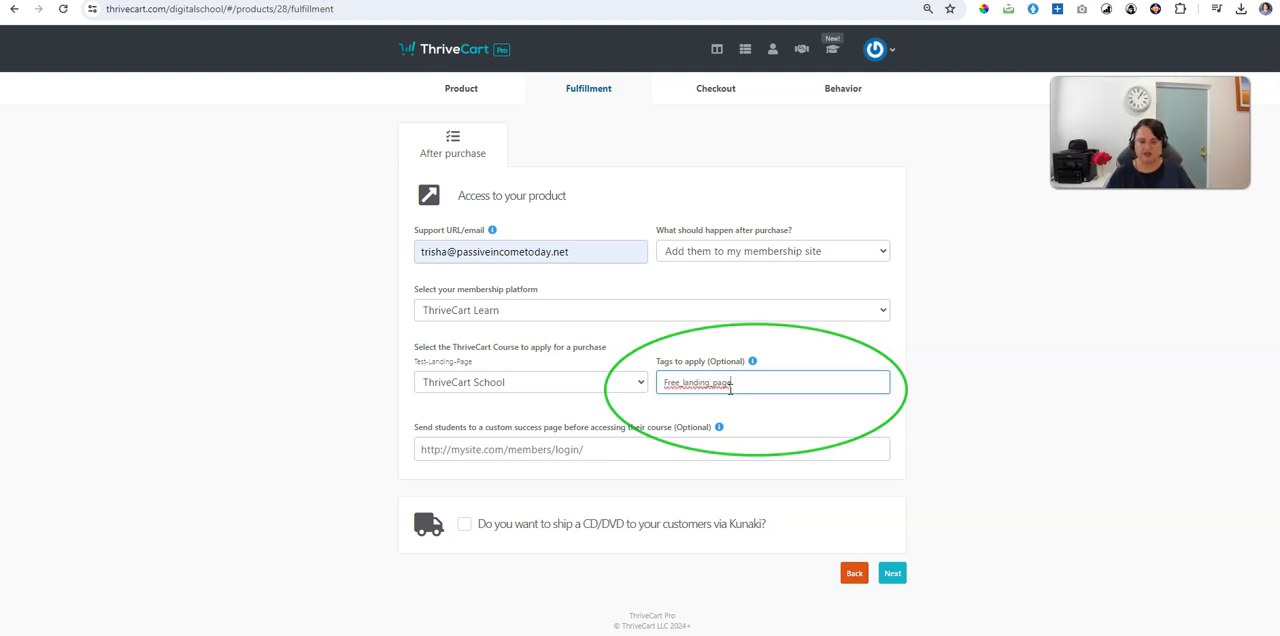
key(Return)
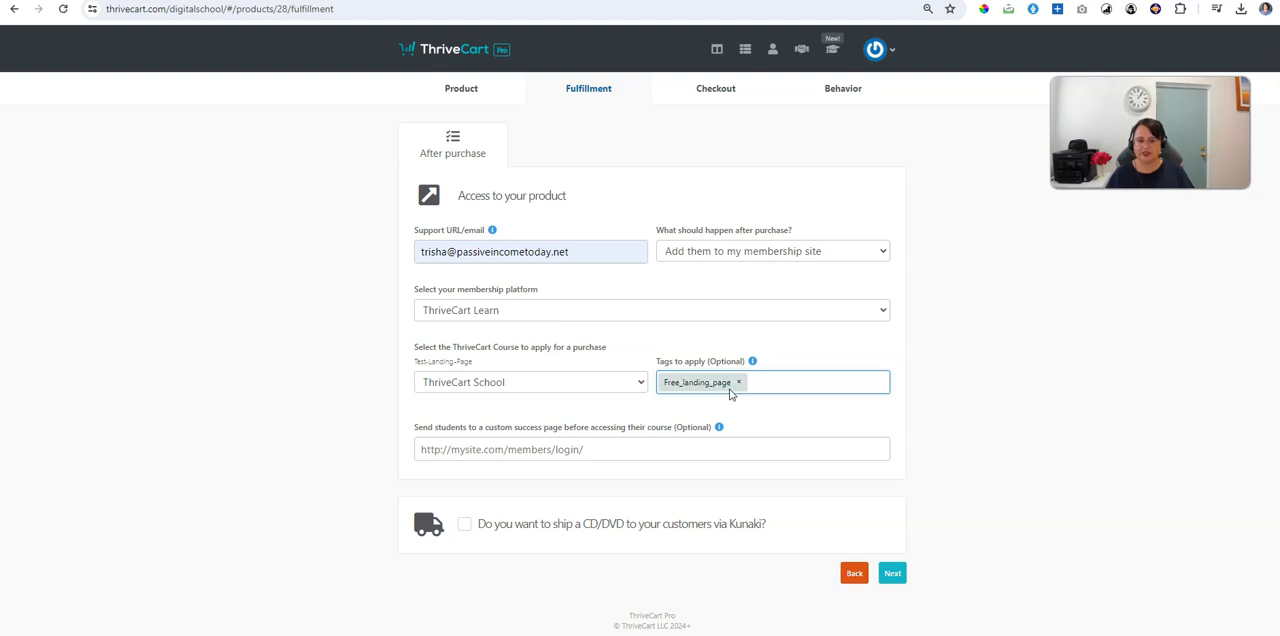
click(892, 574)
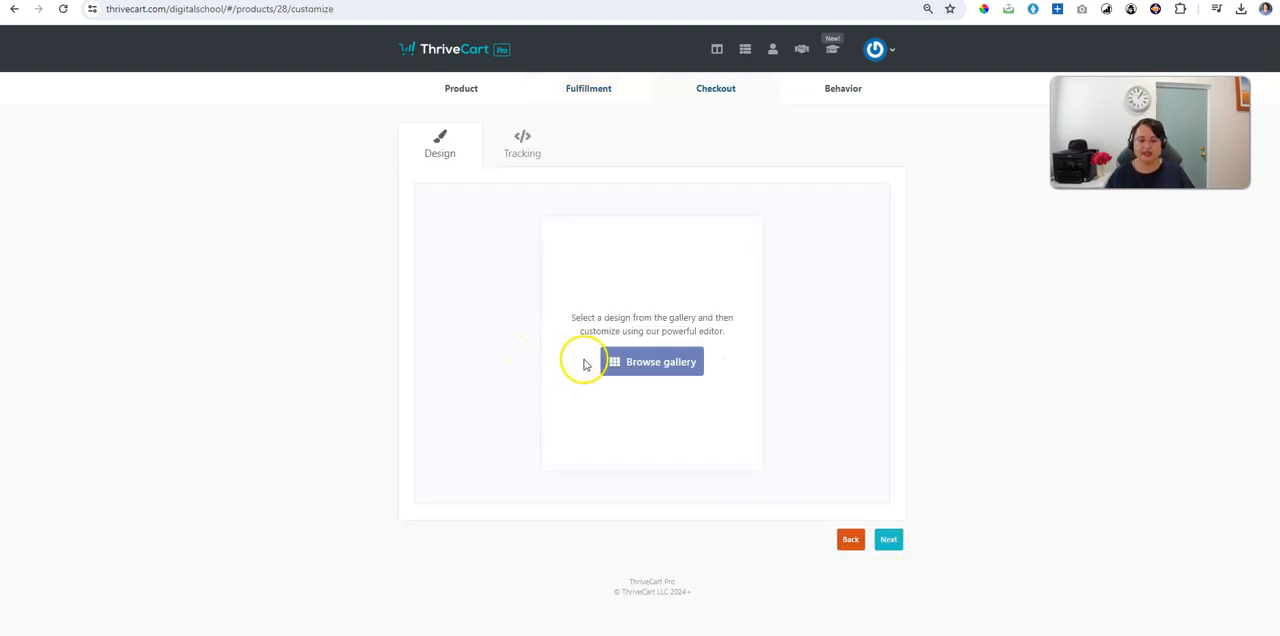
Step: Browse the design gallery and look through the new page templates
click(634, 362)
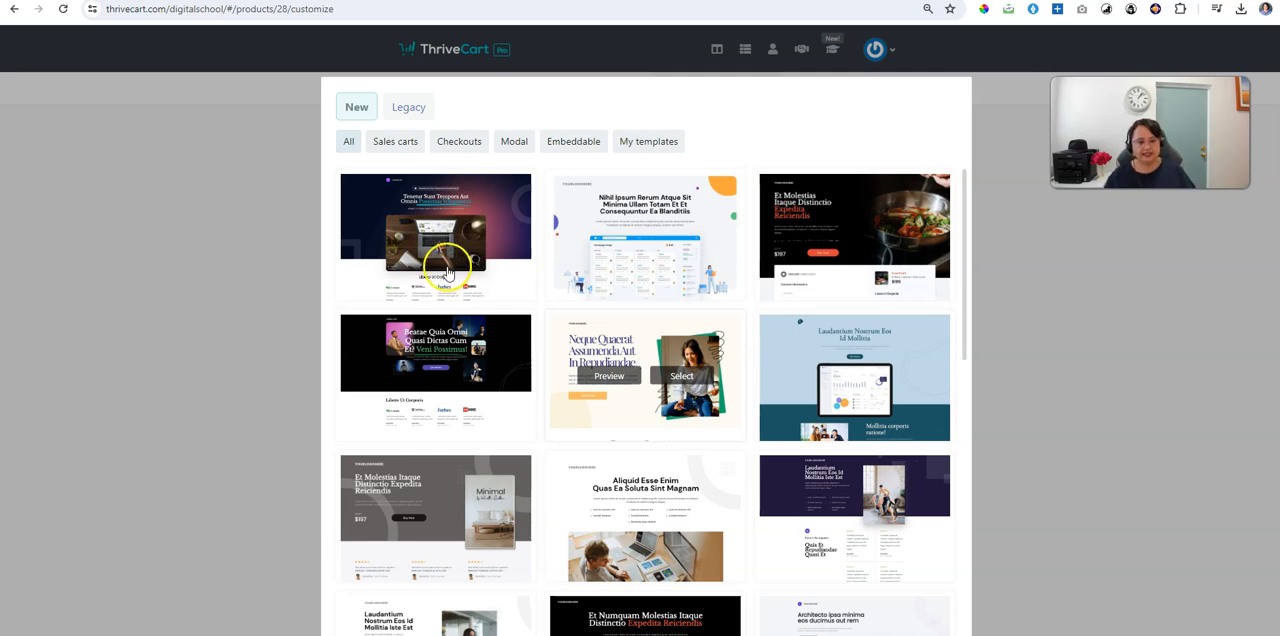
scroll(862, 380, down, 2)
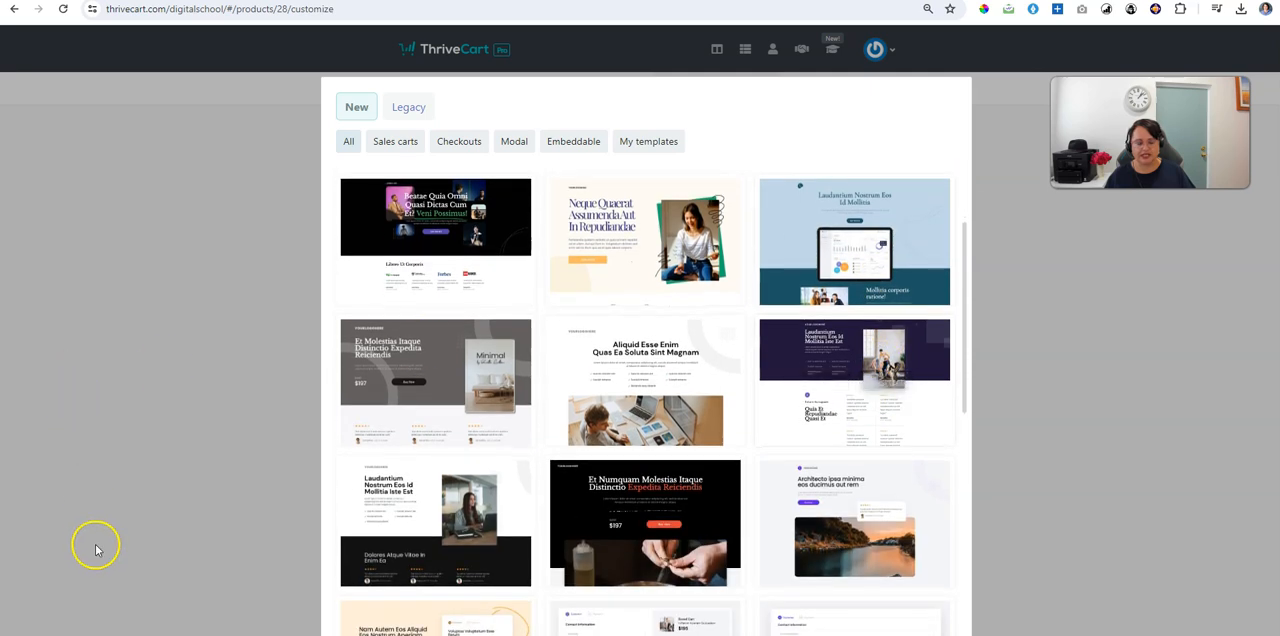
scroll(95, 546, down, 1)
scroll(509, 588, up, 2)
scroll(509, 588, up, 1)
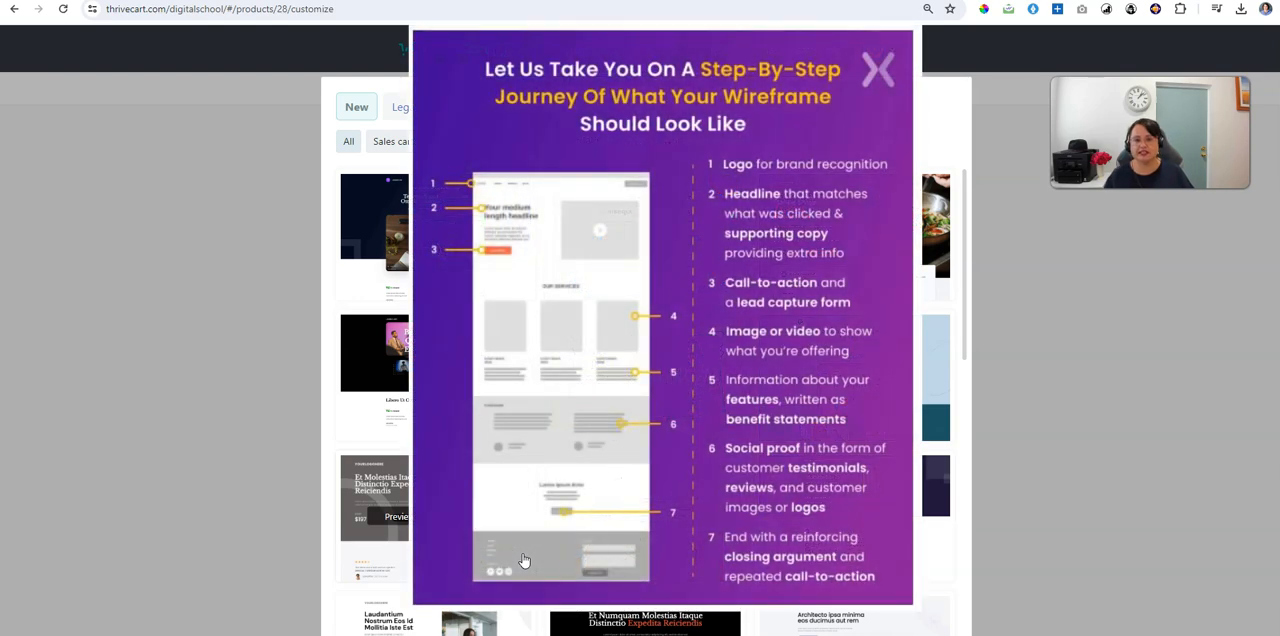
Step: Preview the first gallery template and examine its sections from the header video through to the checkout form
click(410, 240)
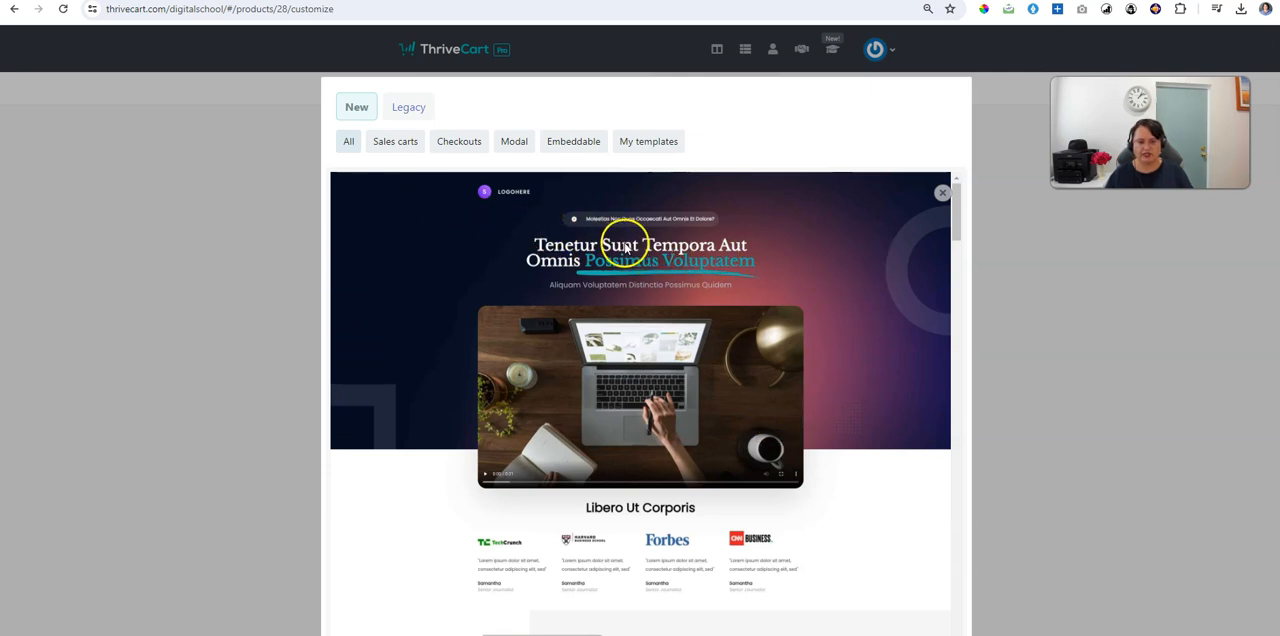
scroll(624, 248, down, 2)
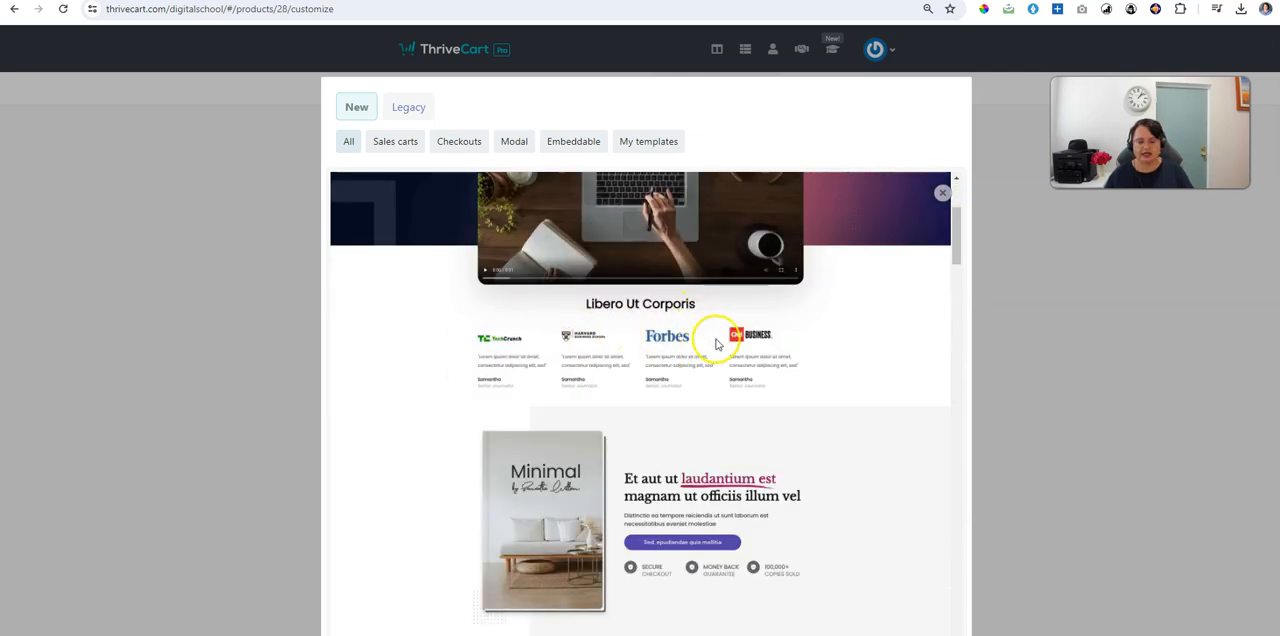
scroll(673, 355, down, 1)
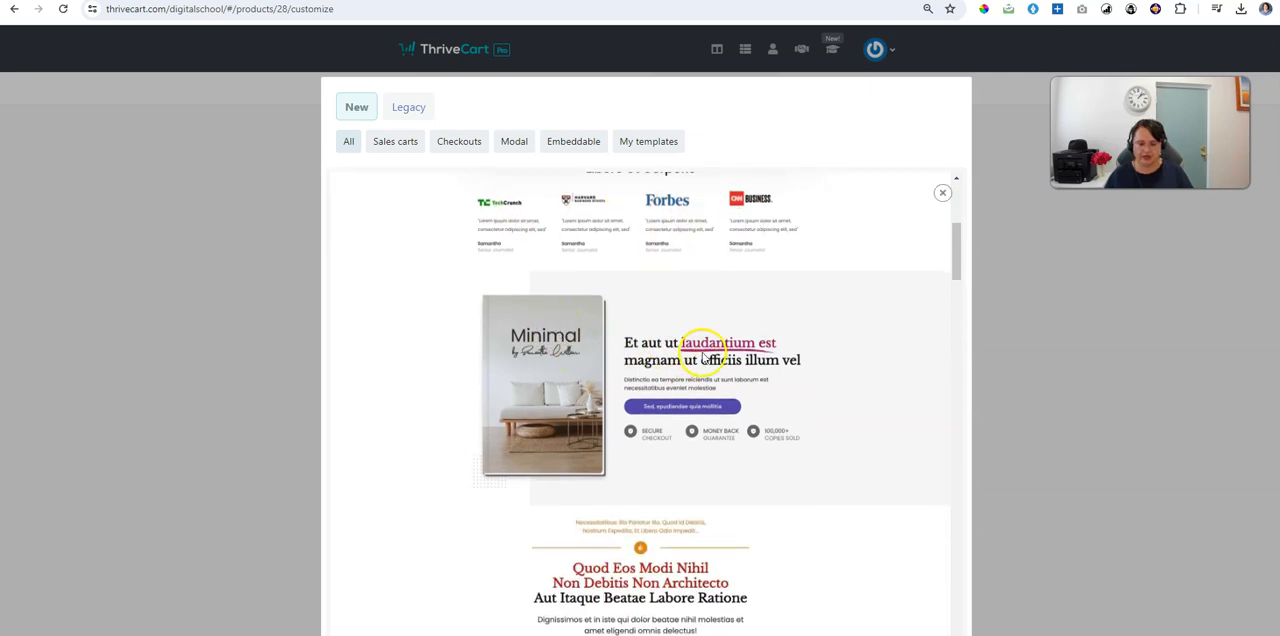
scroll(765, 400, down, 1)
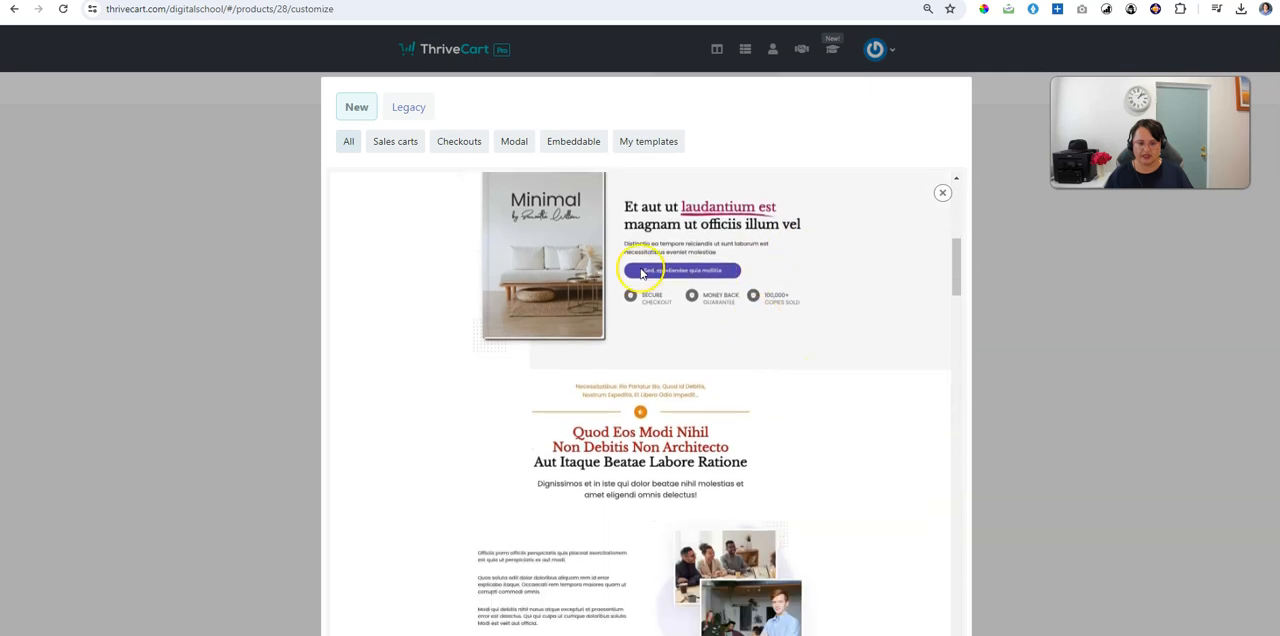
scroll(714, 297, down, 1)
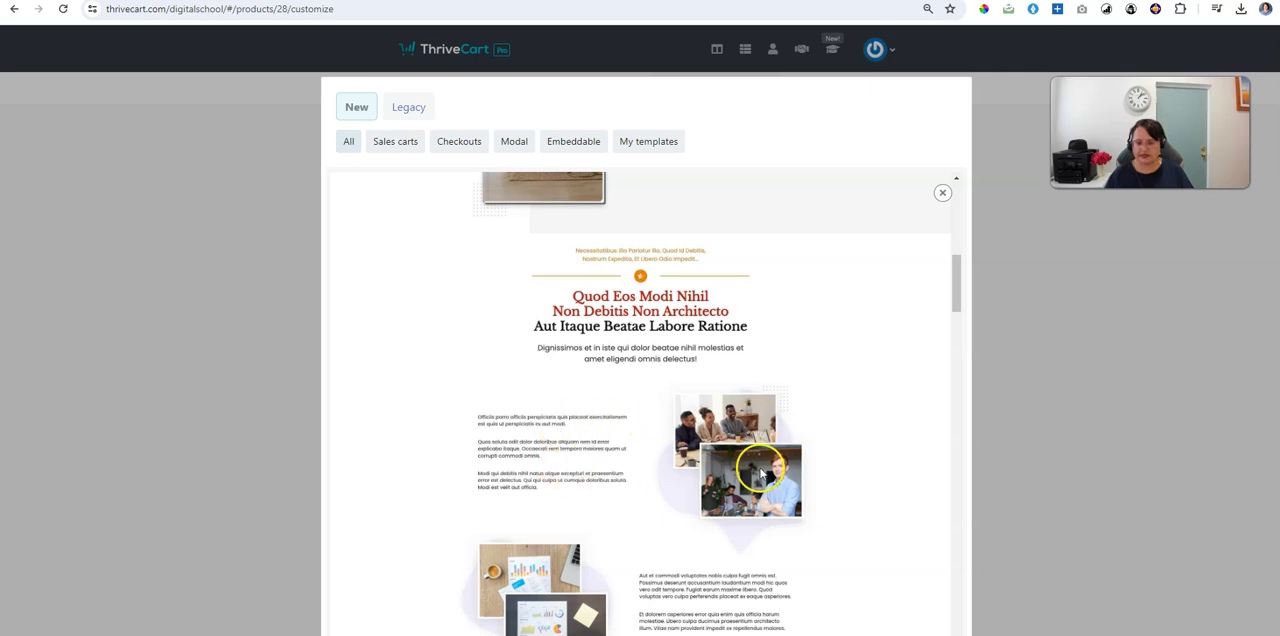
scroll(762, 470, down, 2)
scroll(600, 500, down, 3)
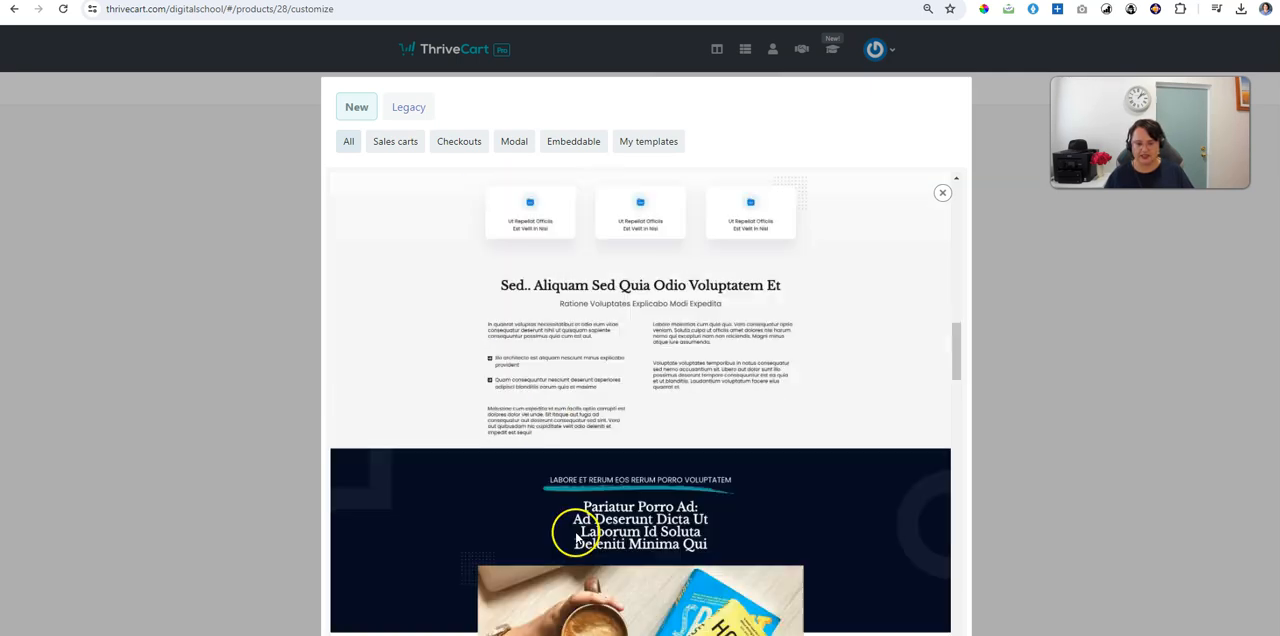
scroll(576, 538, down, 10)
scroll(600, 540, down, 15)
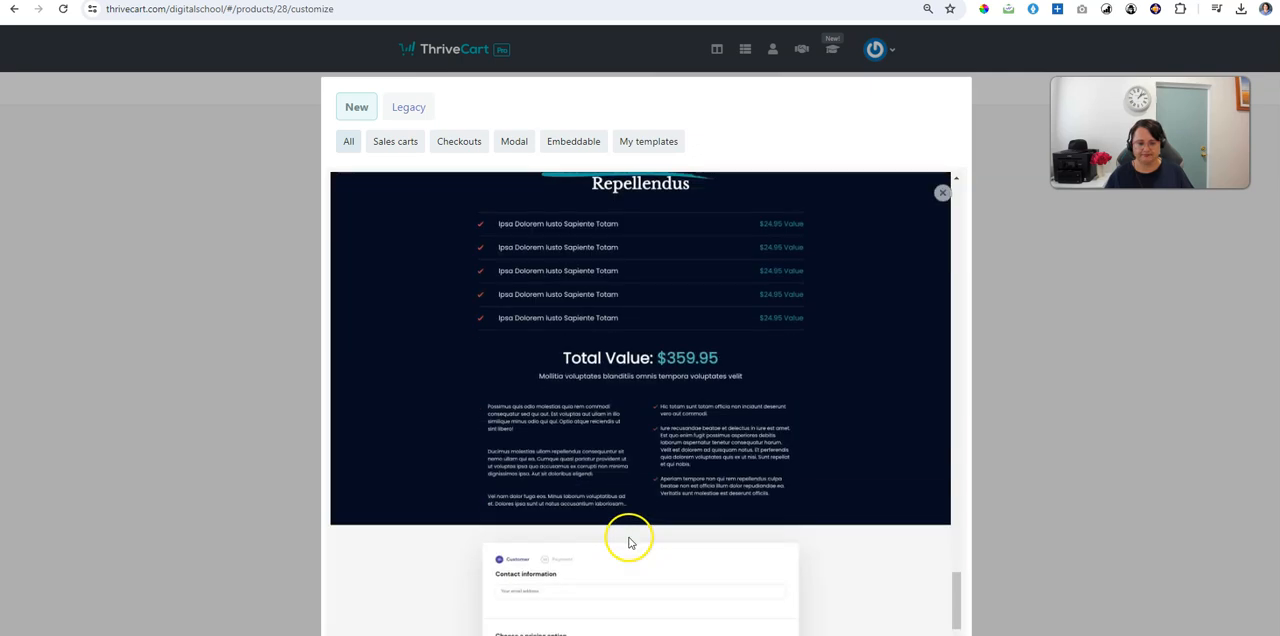
scroll(650, 450, down, 3)
scroll(640, 260, down, 3)
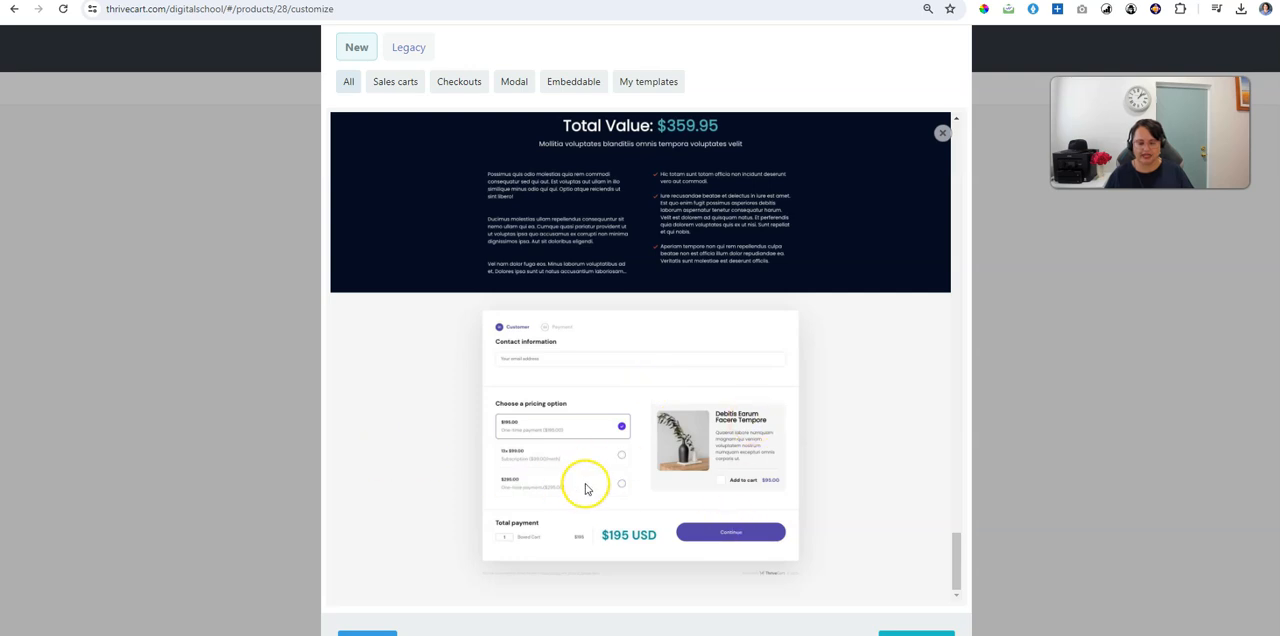
Step: Re-examine the upper part of the template preview: header video, press logos and ebook feature section
scroll(679, 535, up, 5)
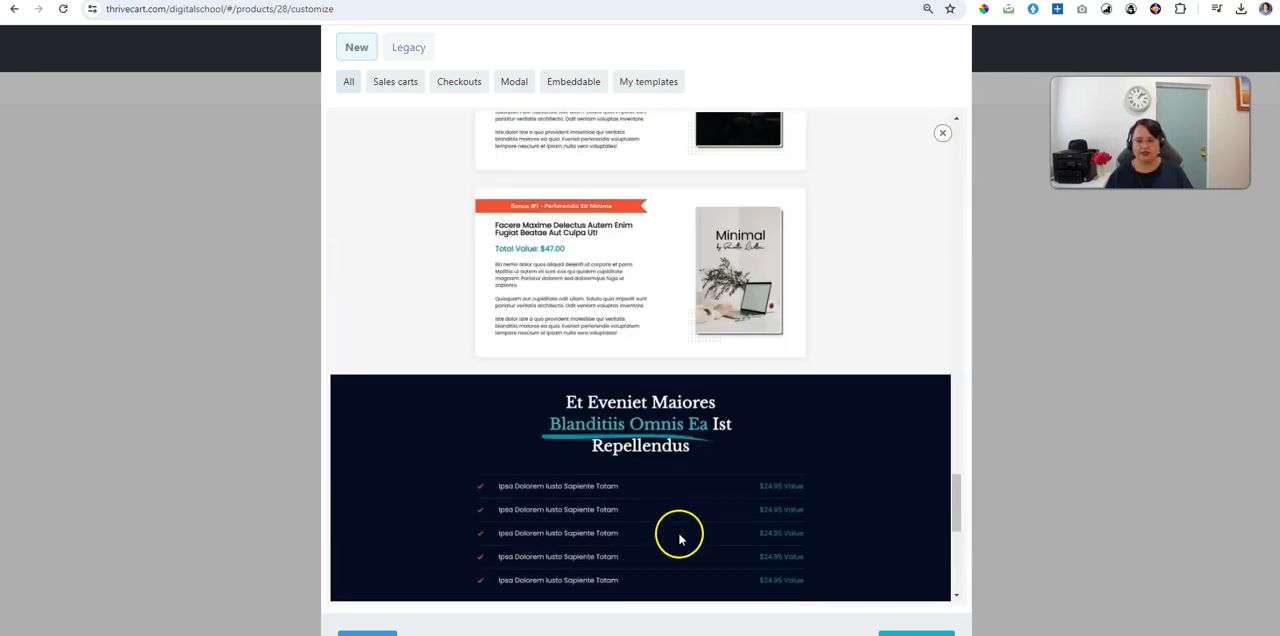
scroll(679, 540, up, 10)
scroll(670, 512, up, 15)
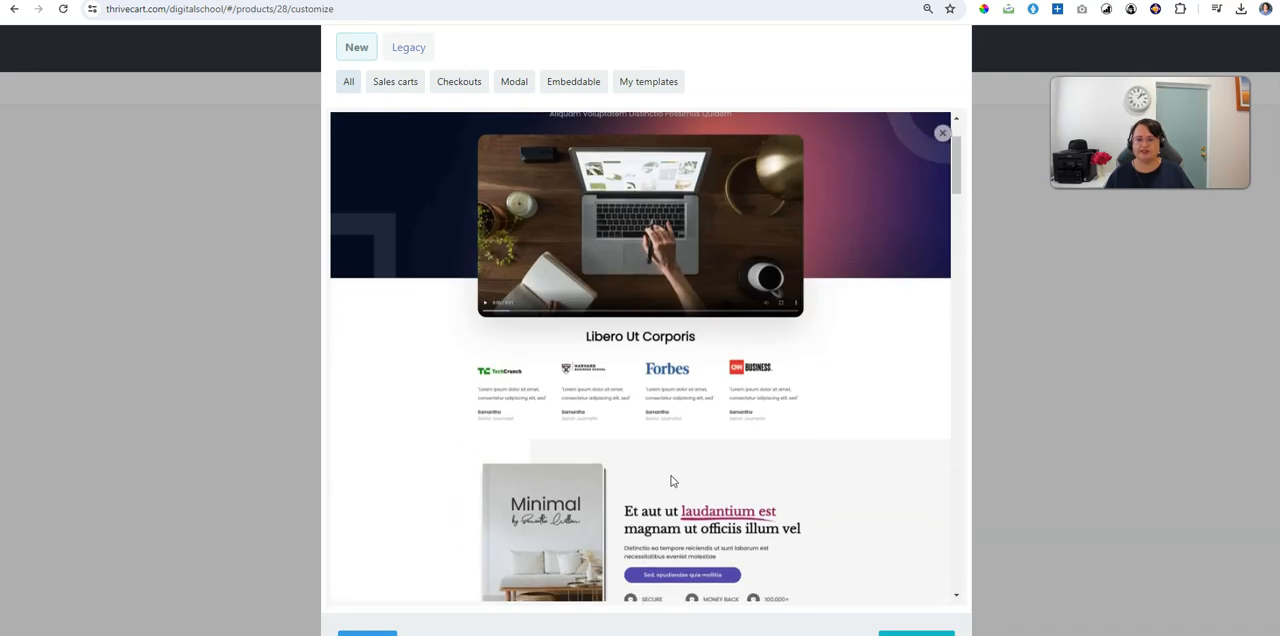
scroll(673, 481, up, 2)
click(672, 469)
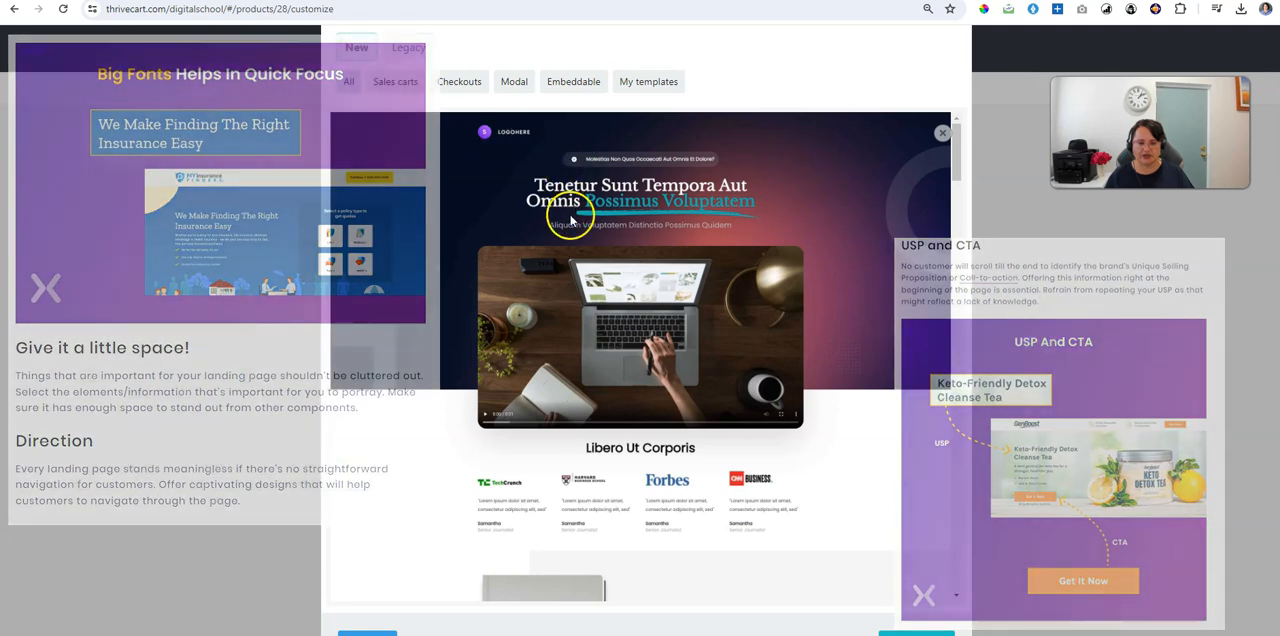
scroll(600, 209, down, 3)
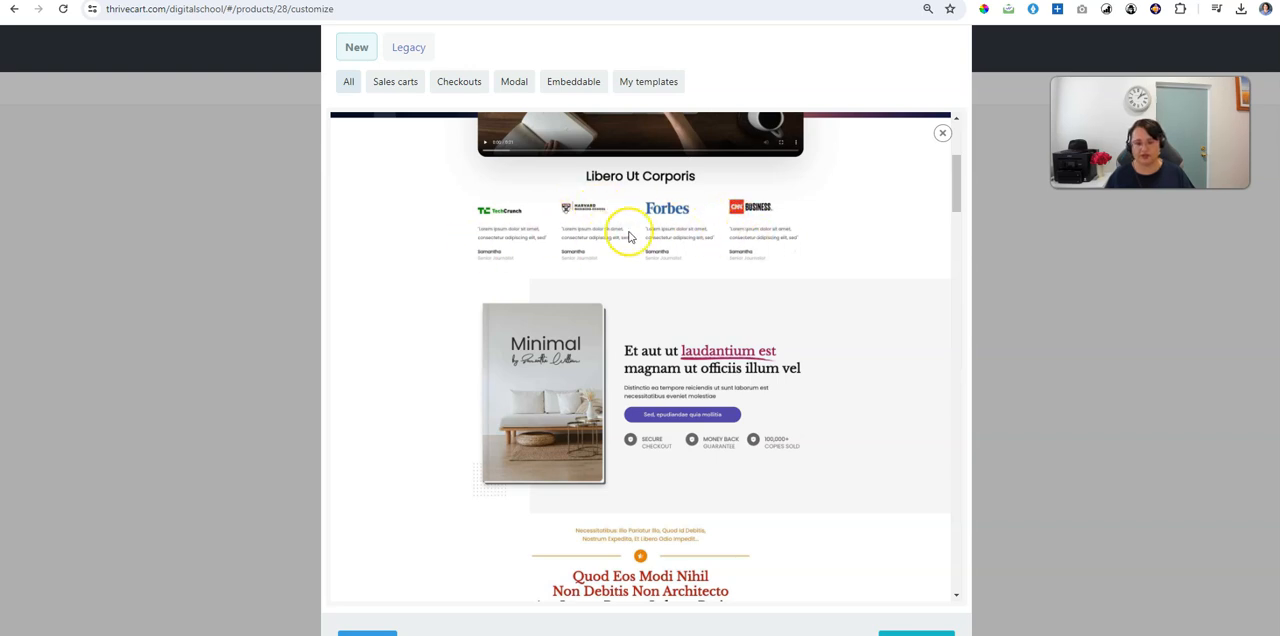
scroll(780, 240, down, 1)
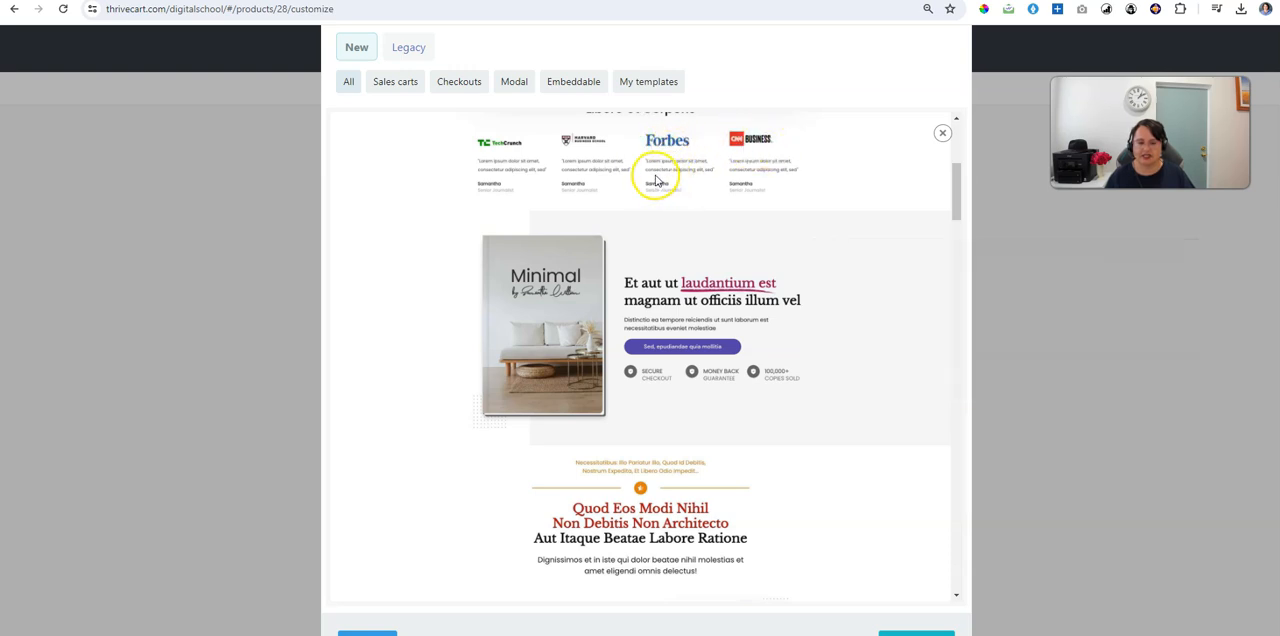
scroll(698, 186, down, 3)
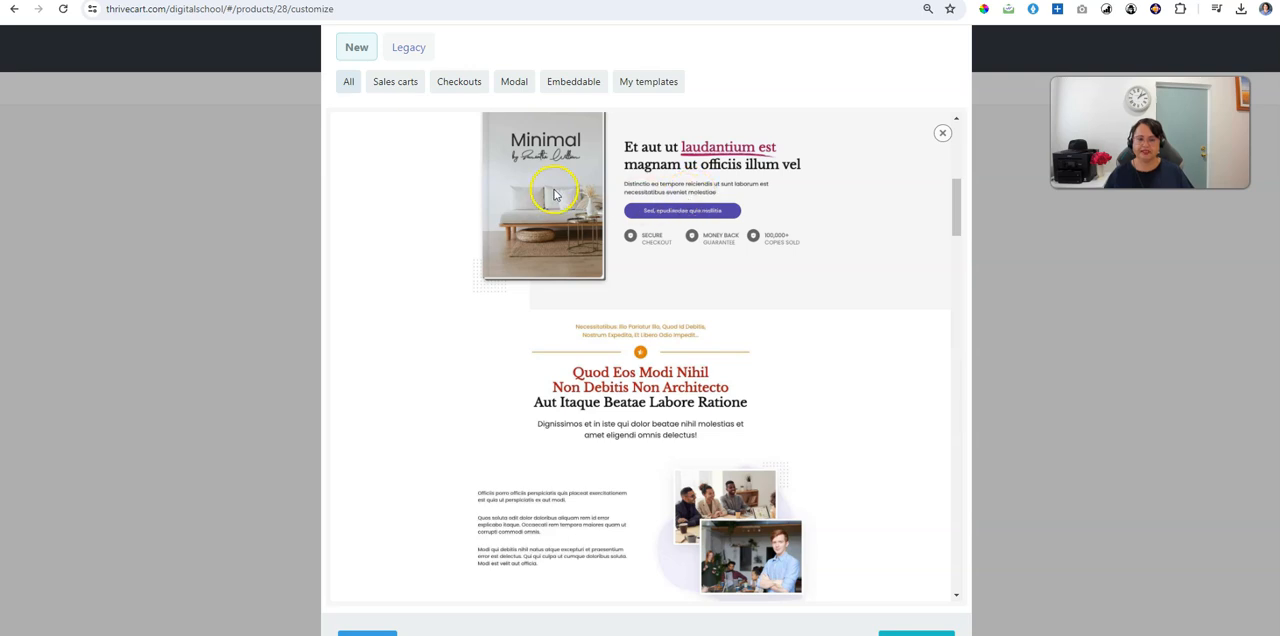
scroll(555, 195, up, 3)
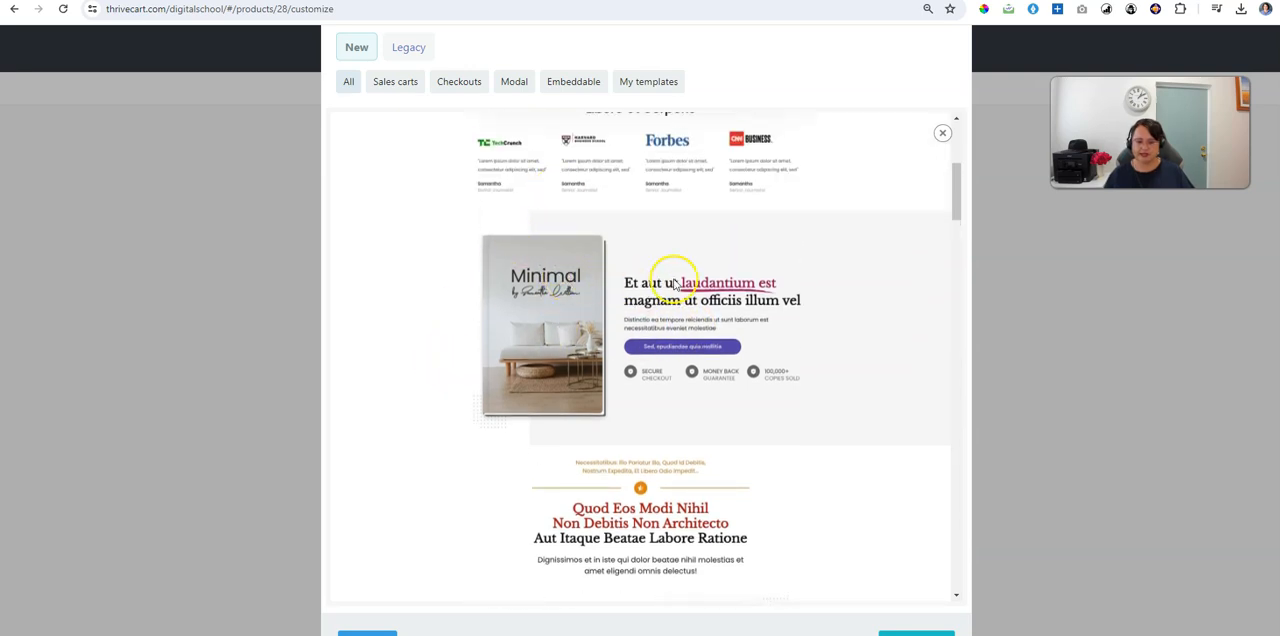
scroll(683, 307, down, 3)
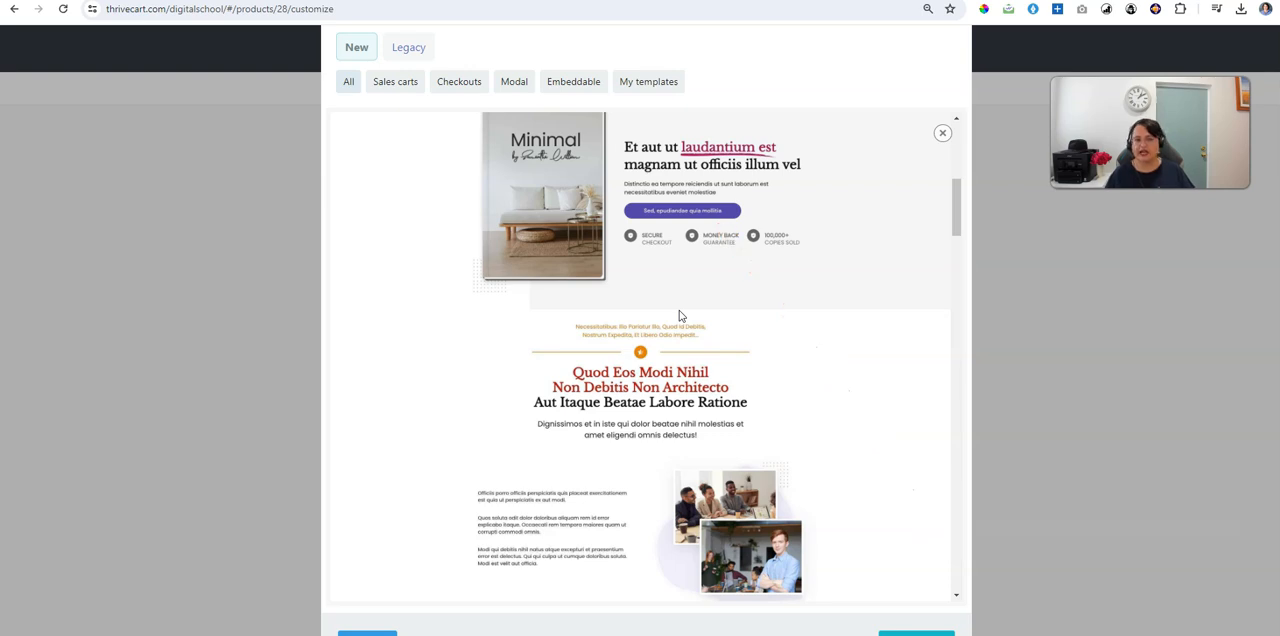
Step: Examine the template's image-and-text sections and the three-card feature section in the preview
scroll(679, 316, down, 4)
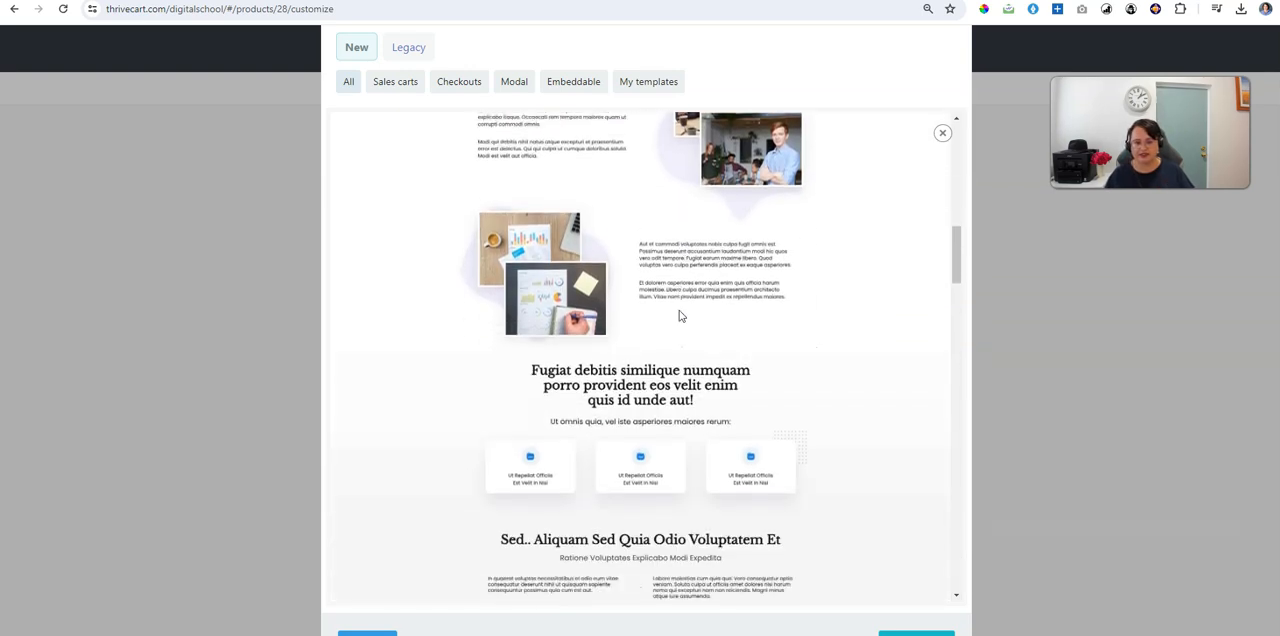
scroll(681, 316, down, 1)
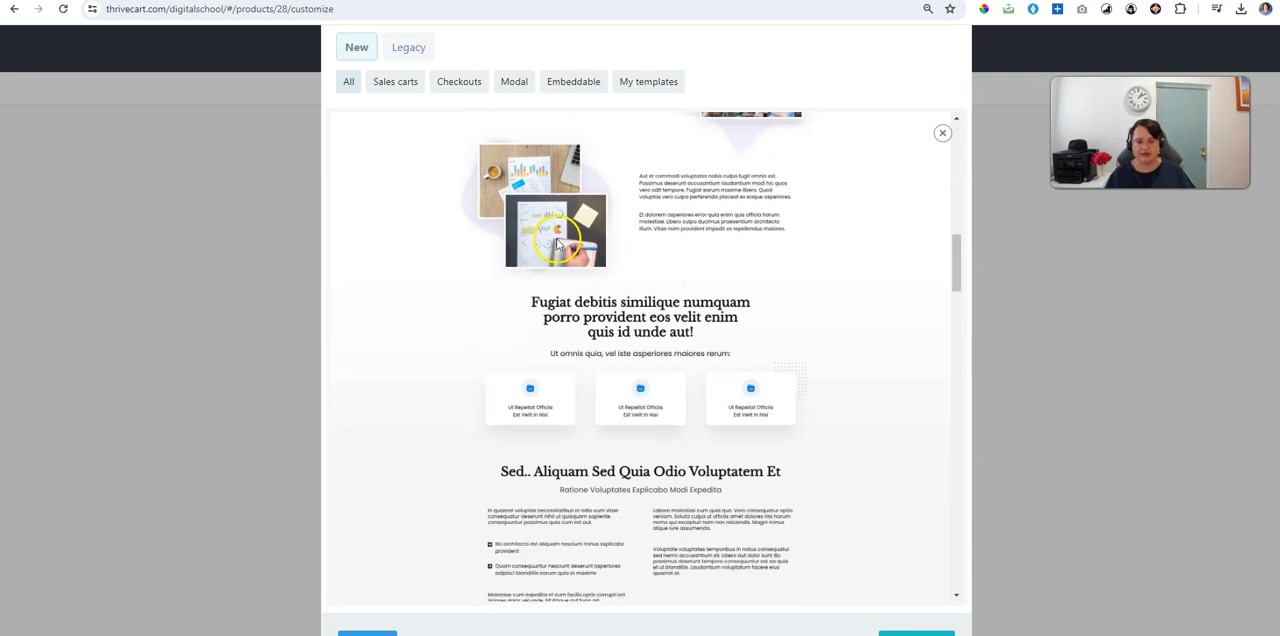
scroll(557, 243, up, 1)
scroll(557, 243, down, 6)
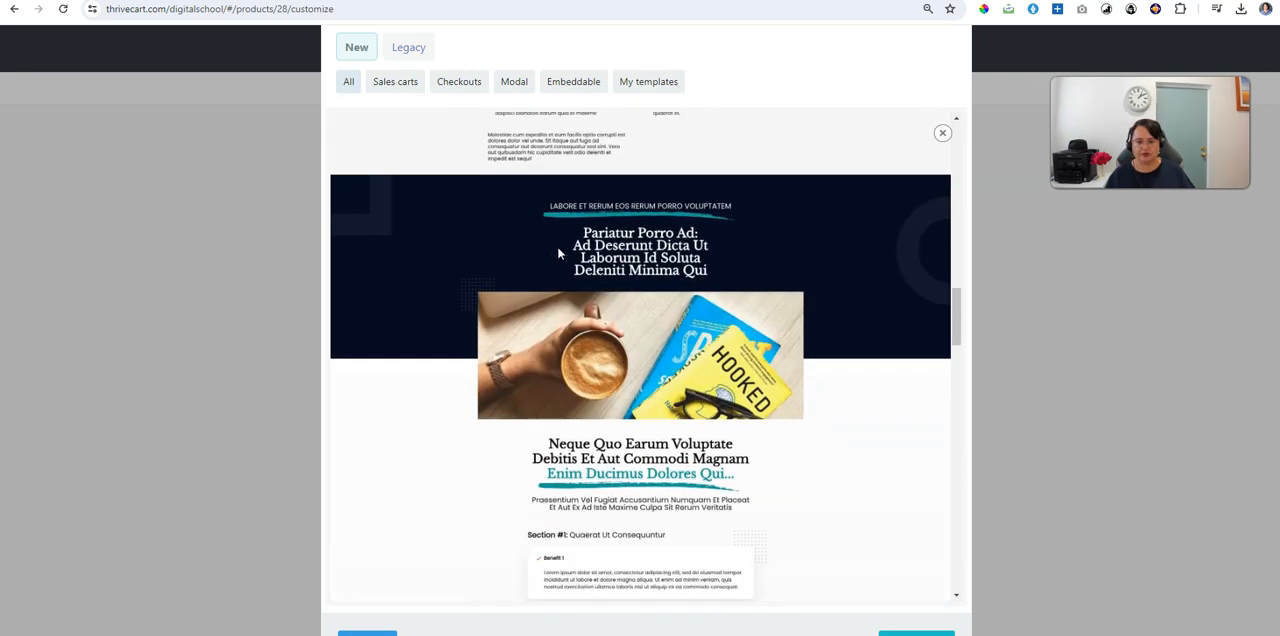
scroll(557, 250, up, 5)
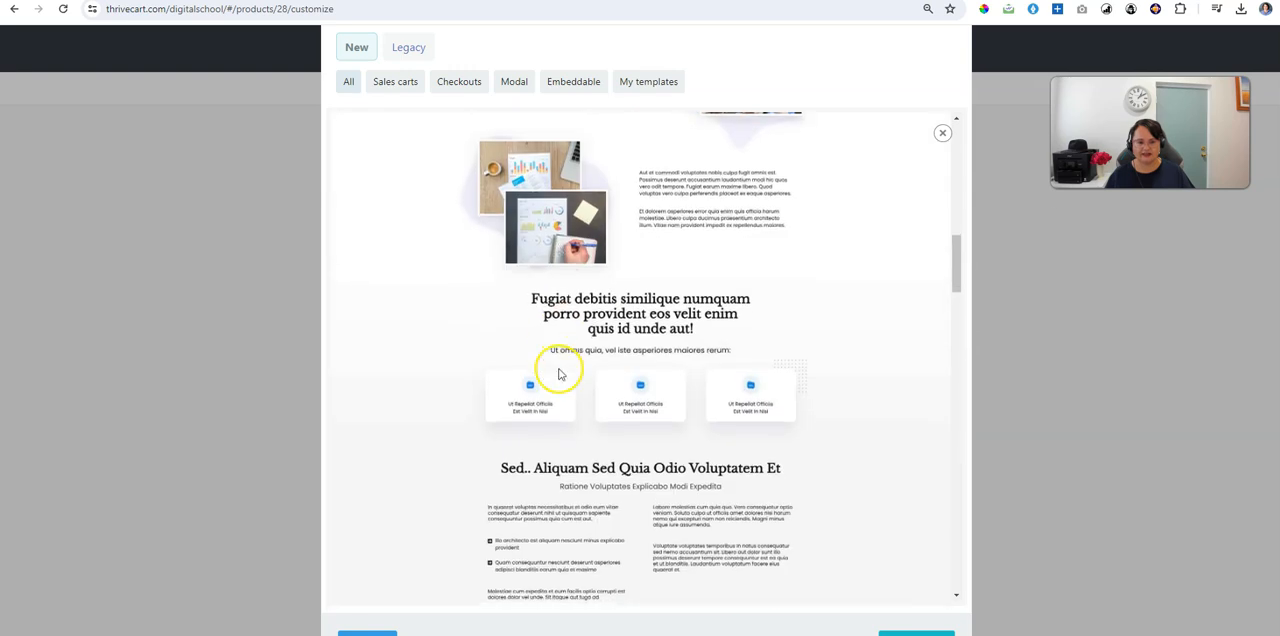
scroll(559, 374, down, 1)
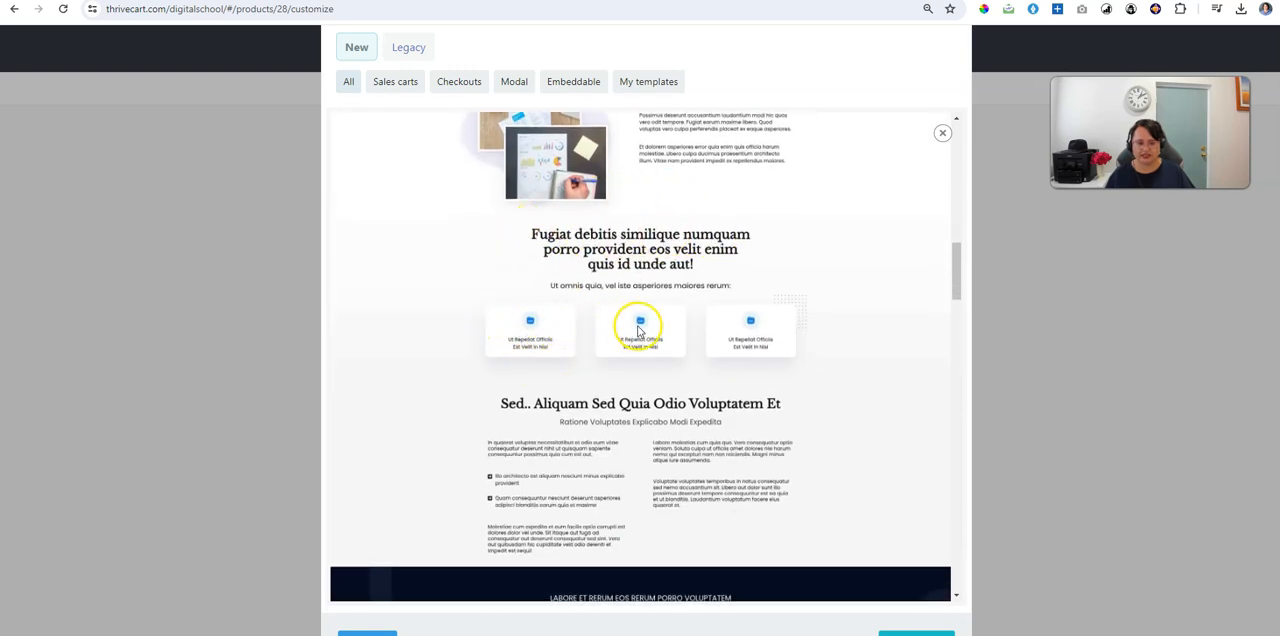
scroll(670, 327, down, 1)
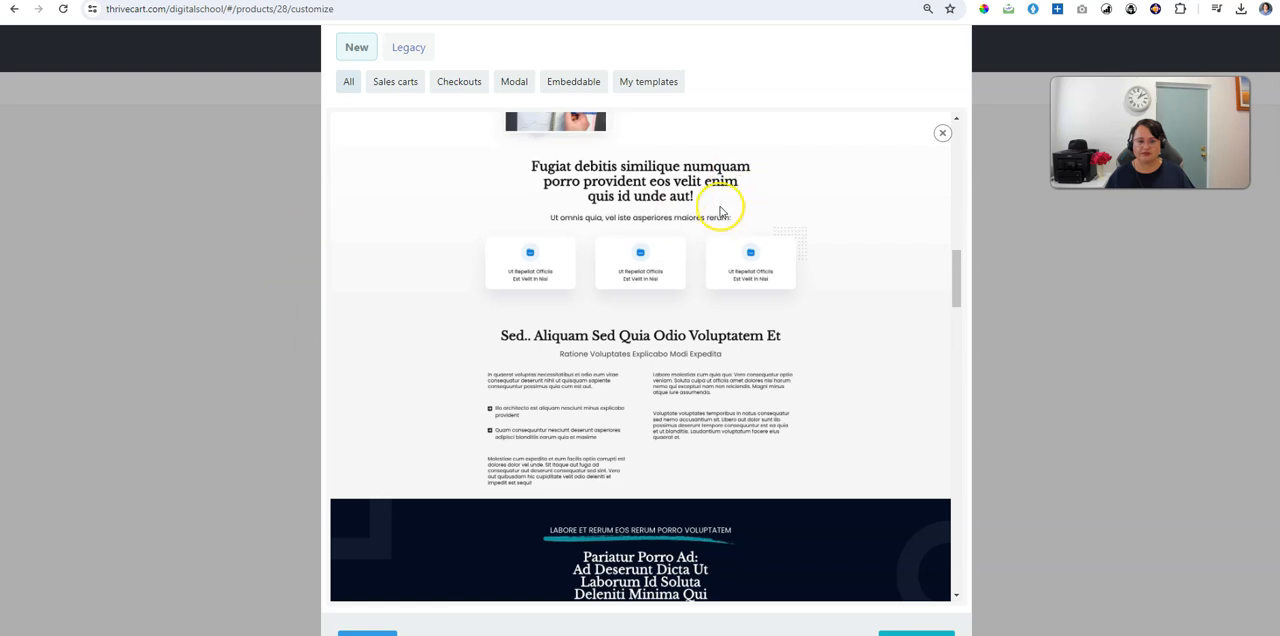
Step: Review the rest of the template down to its checkout form and load it into the page editor
scroll(749, 289, down, 15)
scroll(771, 336, down, 3)
scroll(773, 330, down, 10)
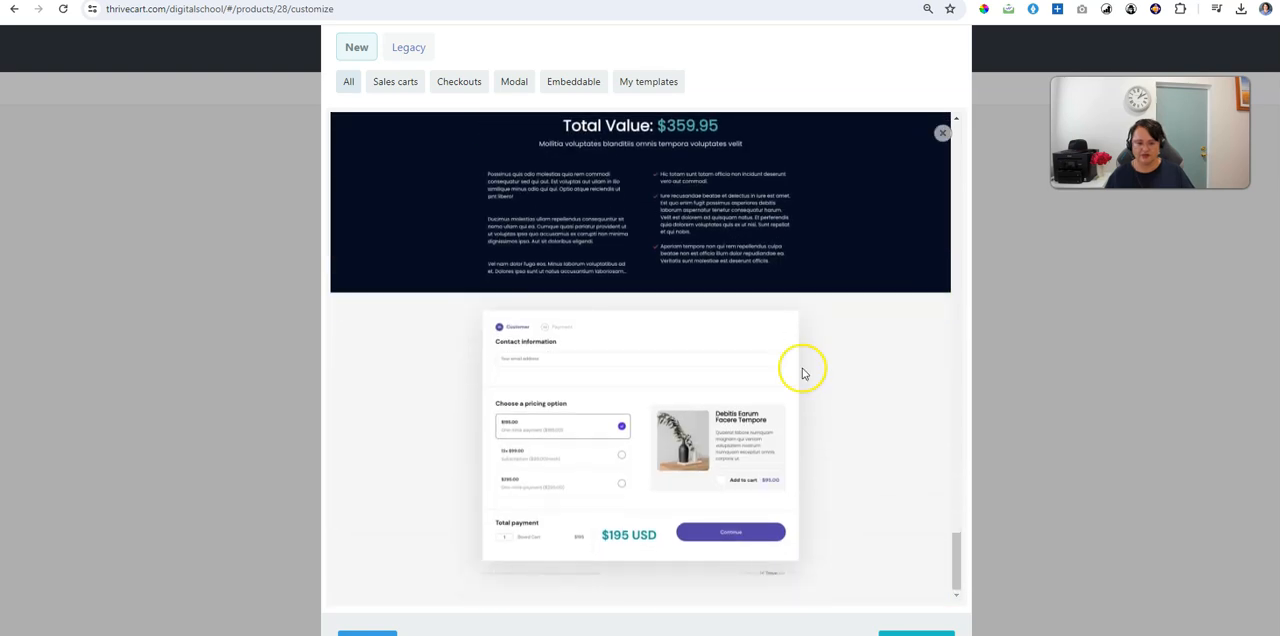
click(916, 633)
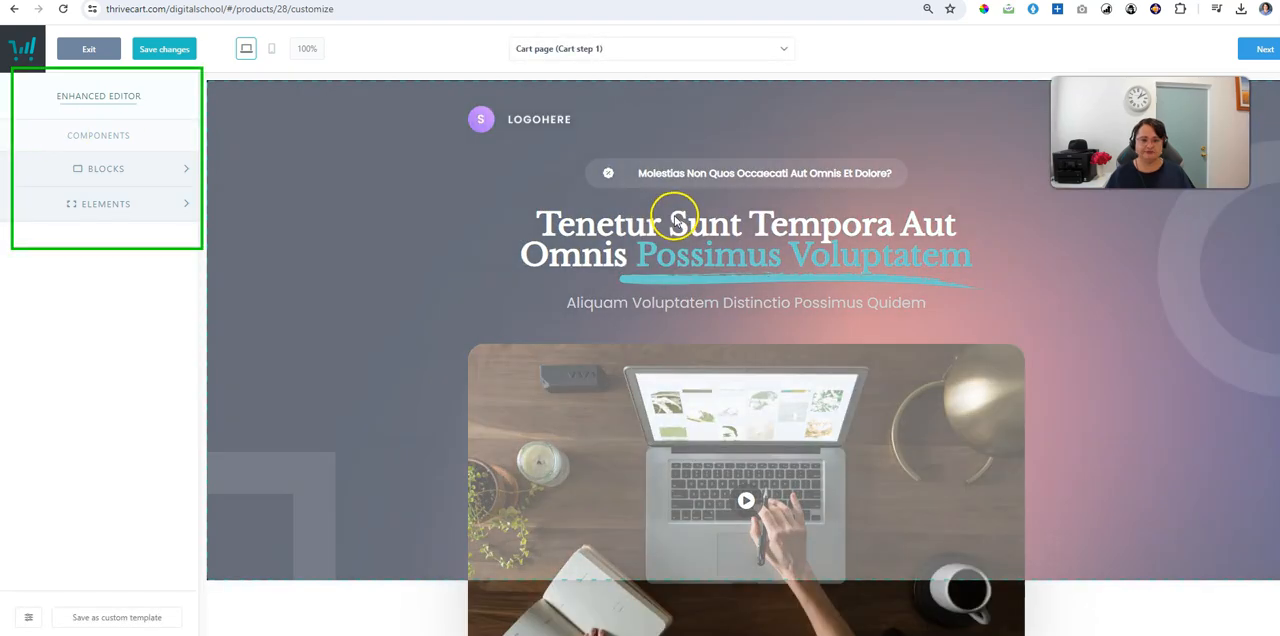
Step: Replace the main headline text with "How to Build Unlimited Landing Pages in ThriveCart"
click(685, 284)
click(695, 237)
key(ctrl+a)
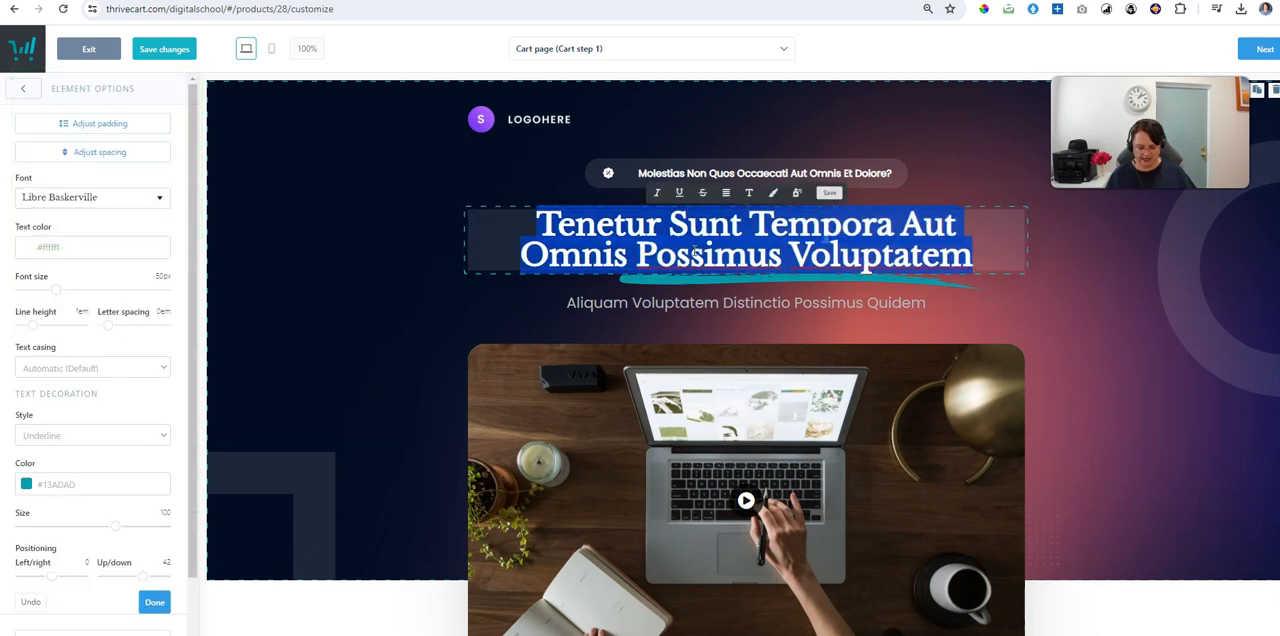
text(How to Build Unlimited Landing Pages in Thrivve)
key(BackSpace)
key(BackSpace)
text(eCart)
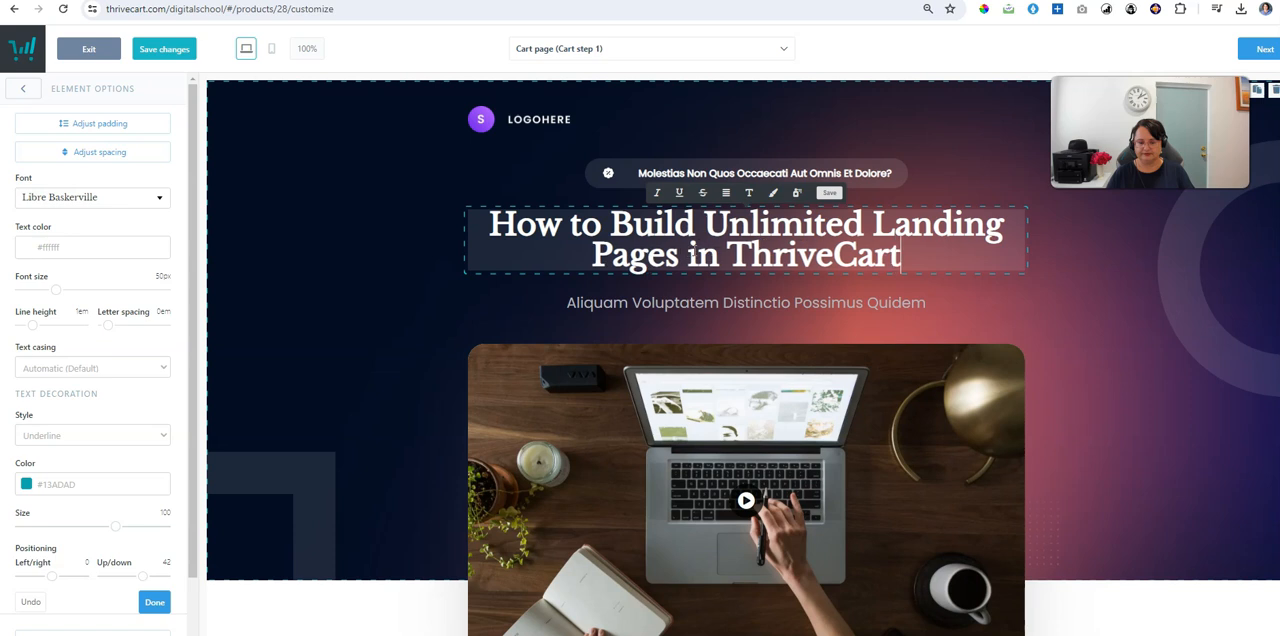
Step: Set the subheading to "Quick Tutorial for Free" and the badge above the headline to "ThriveCart School with" plus the instructor's first name
click(662, 304)
triple_click(665, 302)
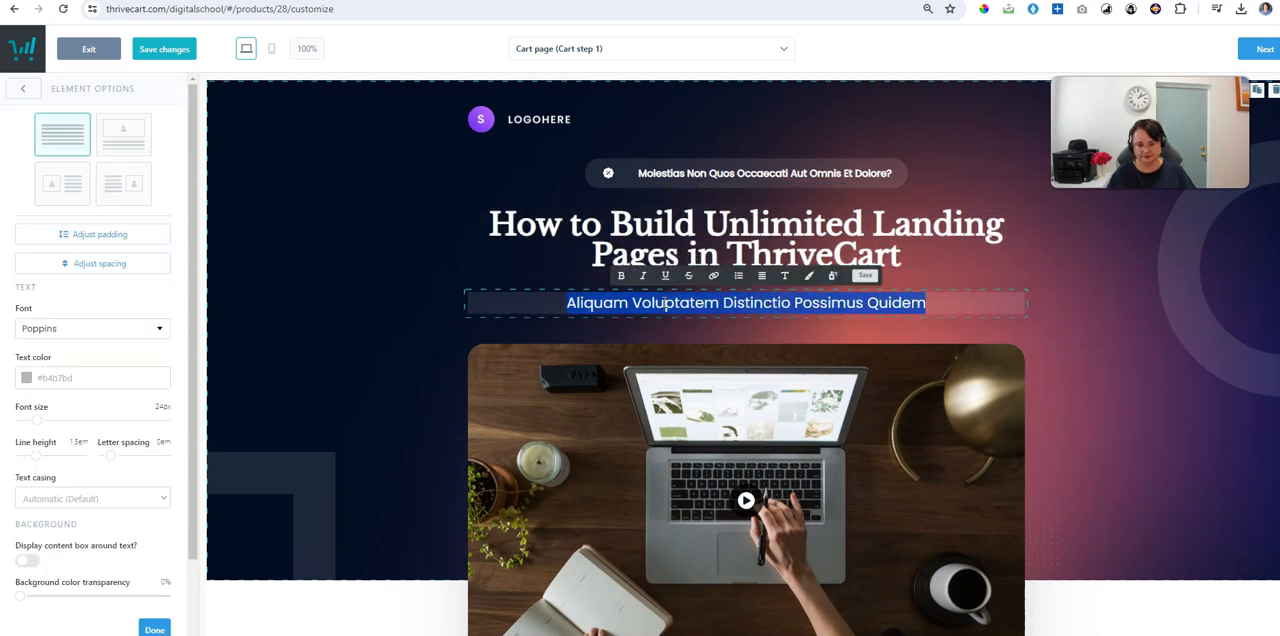
text(Quick Tutorial for Free)
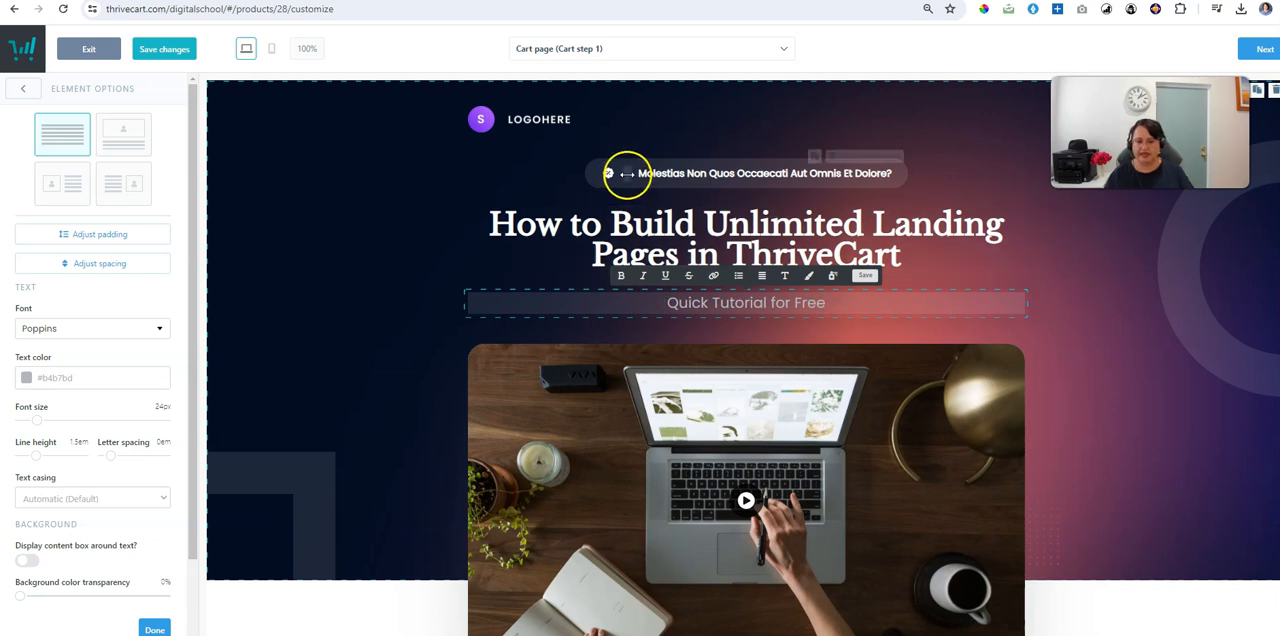
click(683, 175)
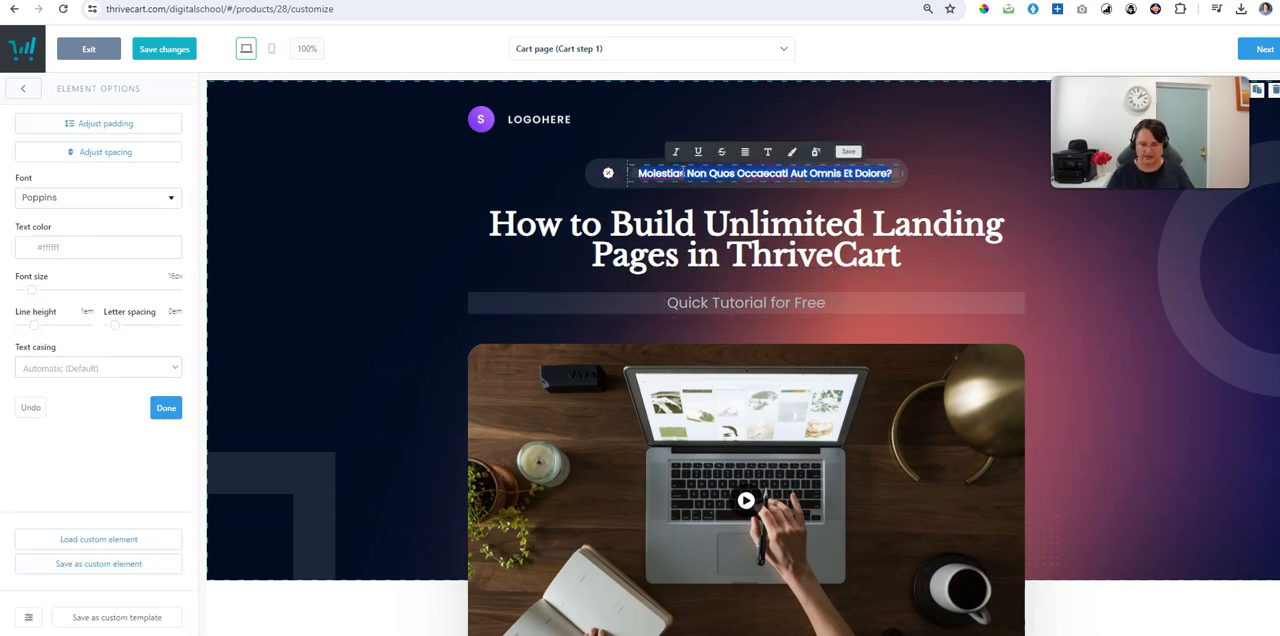
text(ThriveCart School with Trisha)
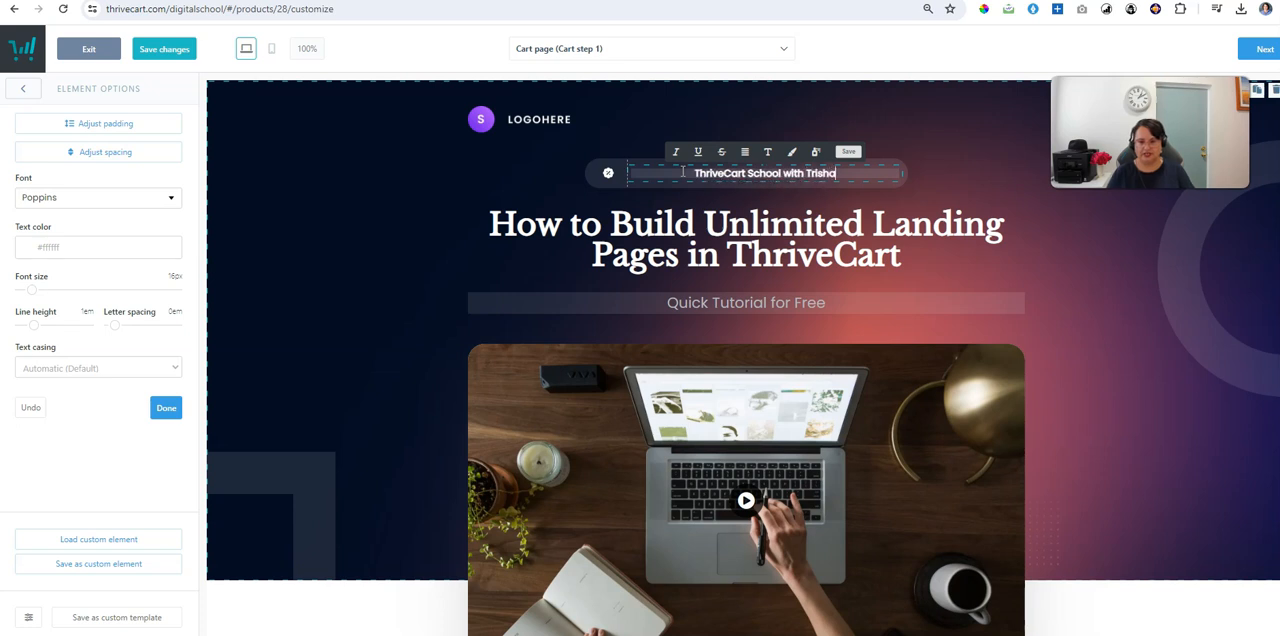
Step: Replace the heading below the video with "Easy as 1,2,3."
scroll(695, 240, down, 4)
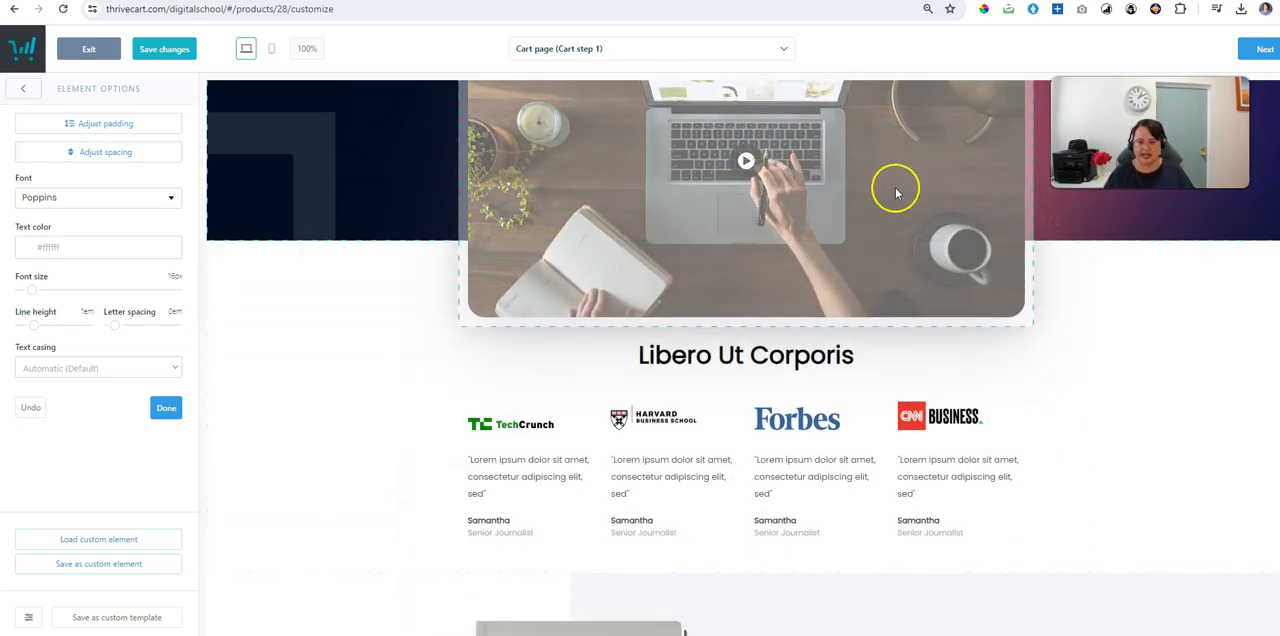
scroll(912, 354, down, 1)
click(746, 214)
click(746, 218)
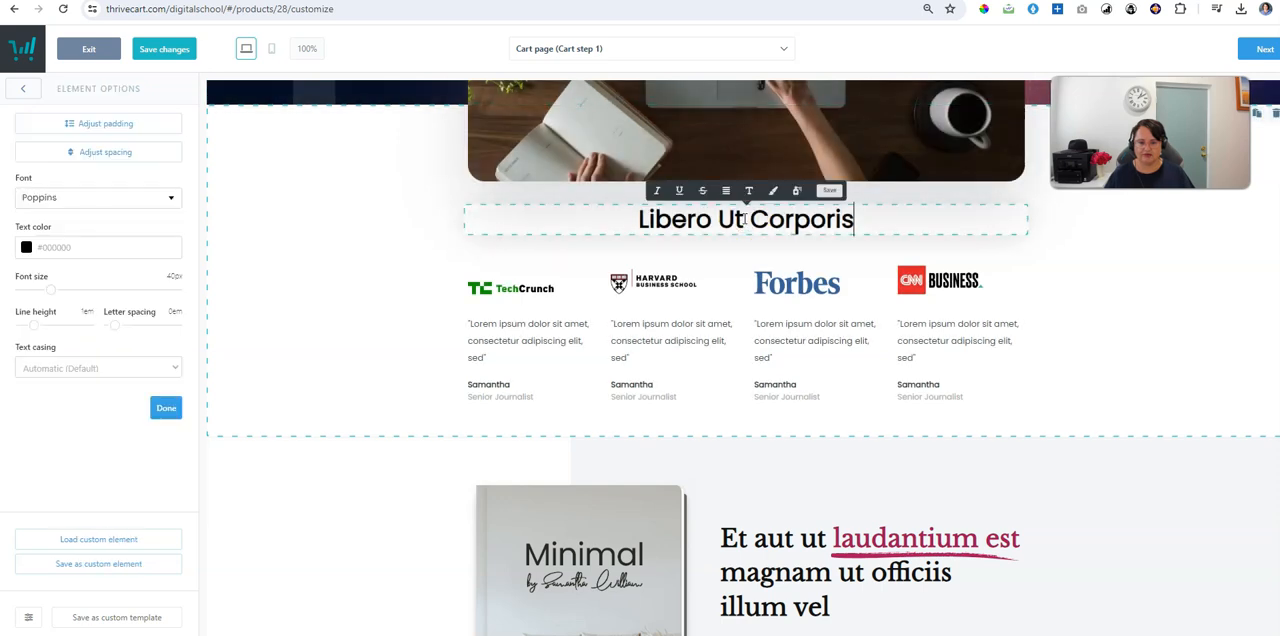
text(Easy as 1.)
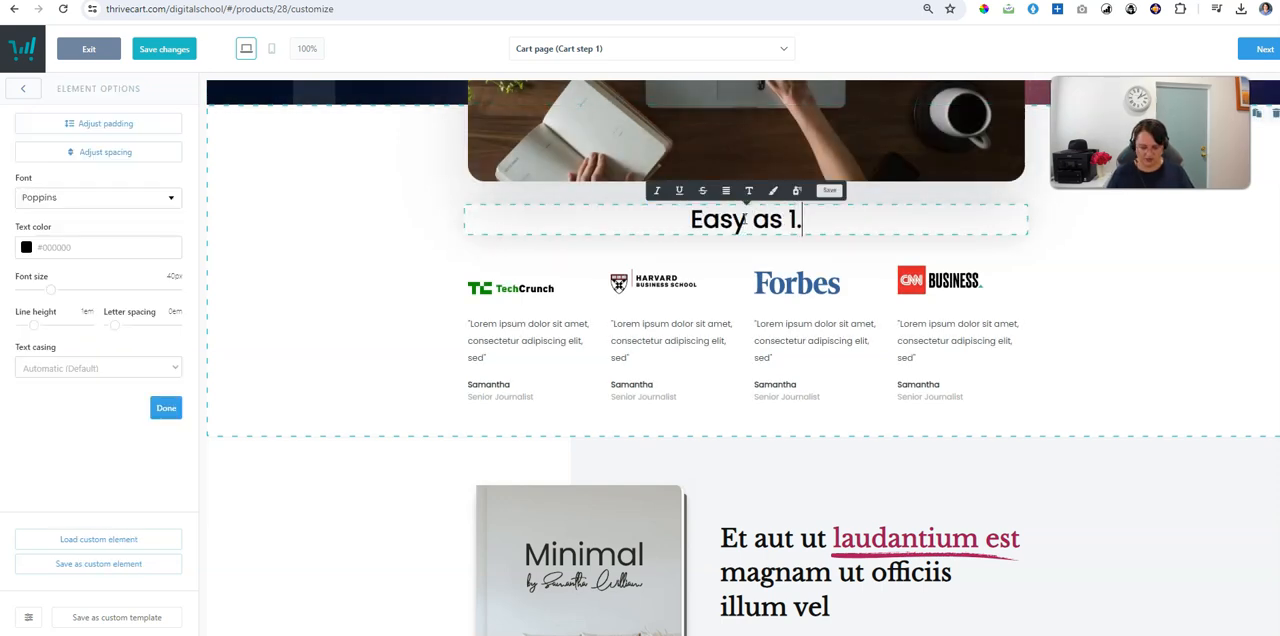
key(BackSpace)
text(,2,3,)
key(BackSpace)
text(.)
Step: Delete the four-column block of press logos and quotes below the "Easy as 1,2,3." heading
scroll(1186, 314, down, 1)
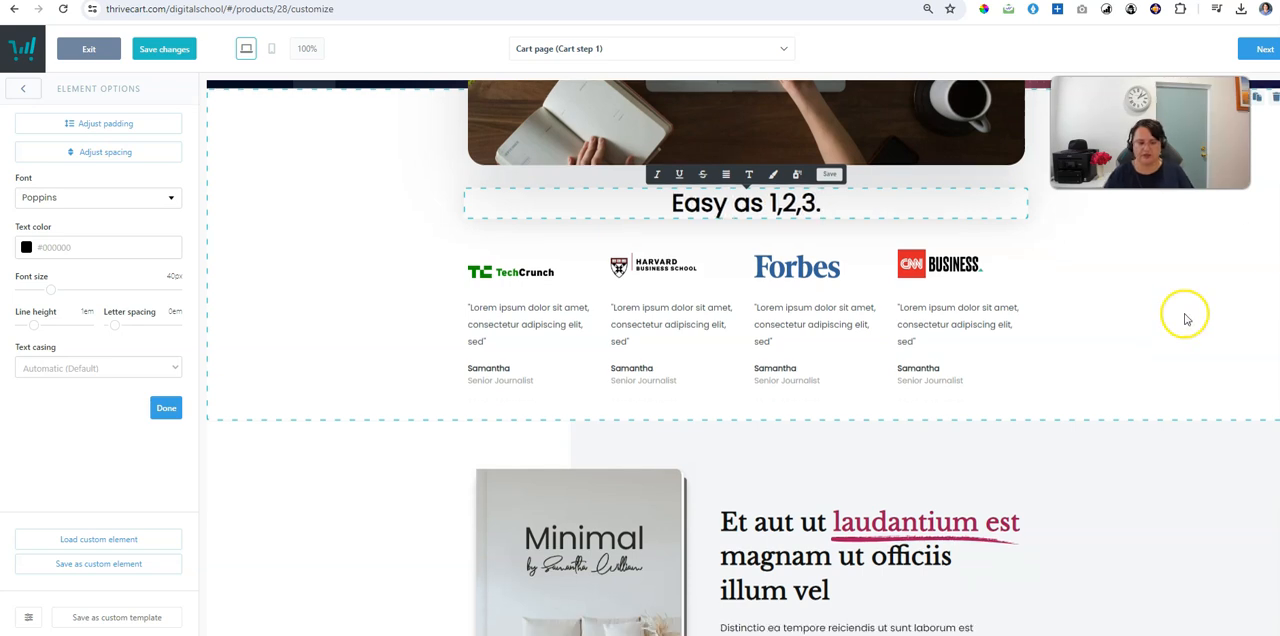
click(486, 218)
click(487, 218)
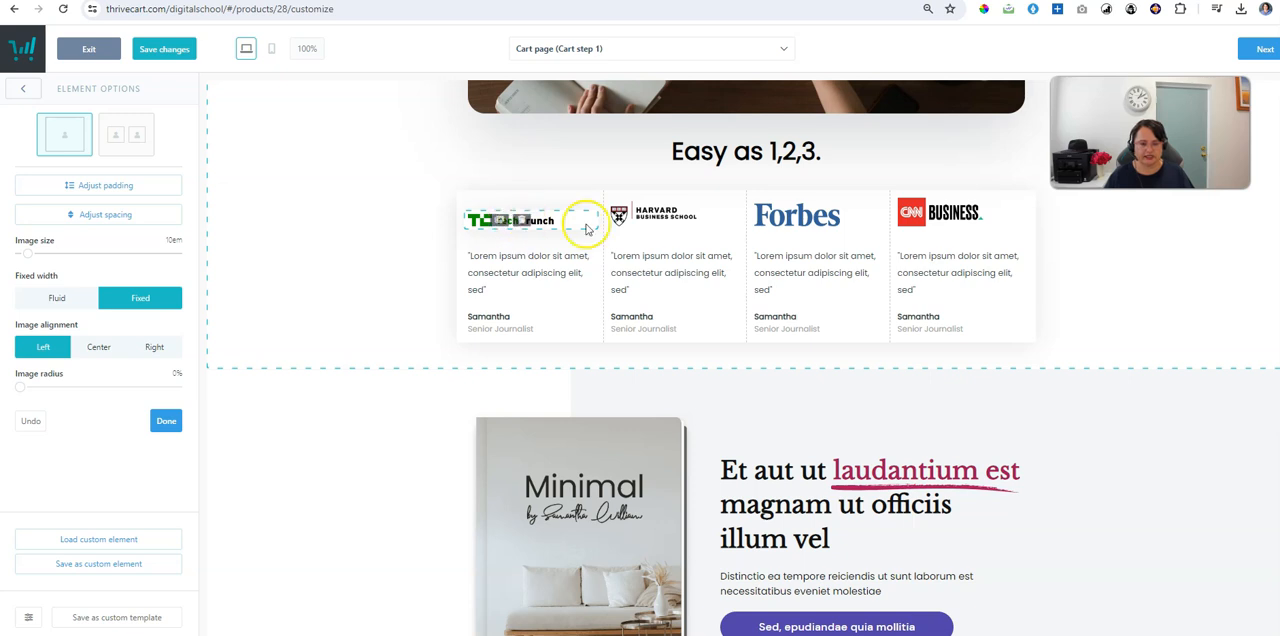
click(1194, 244)
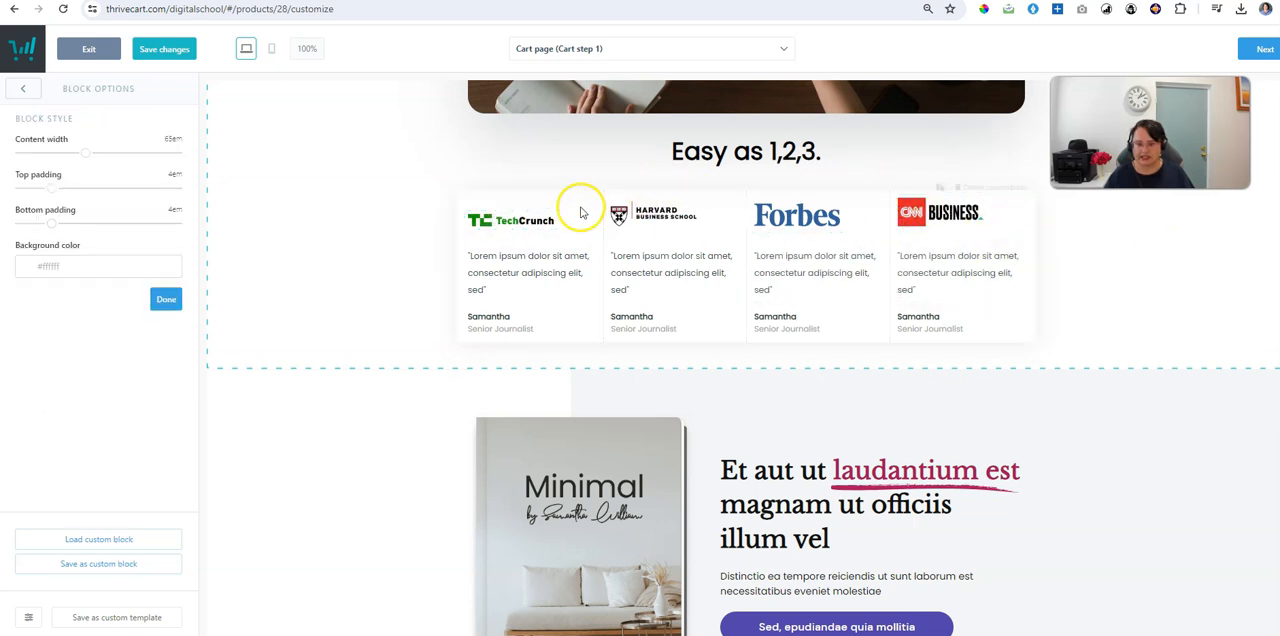
mouse_move(928, 194)
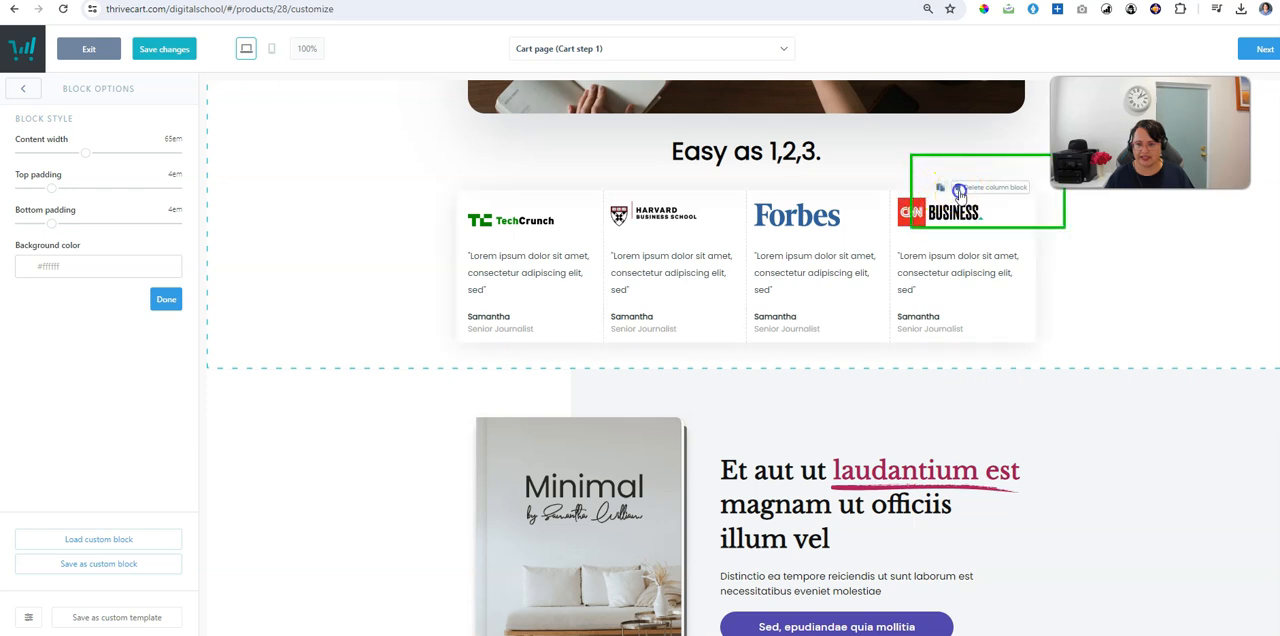
click(958, 190)
click(776, 174)
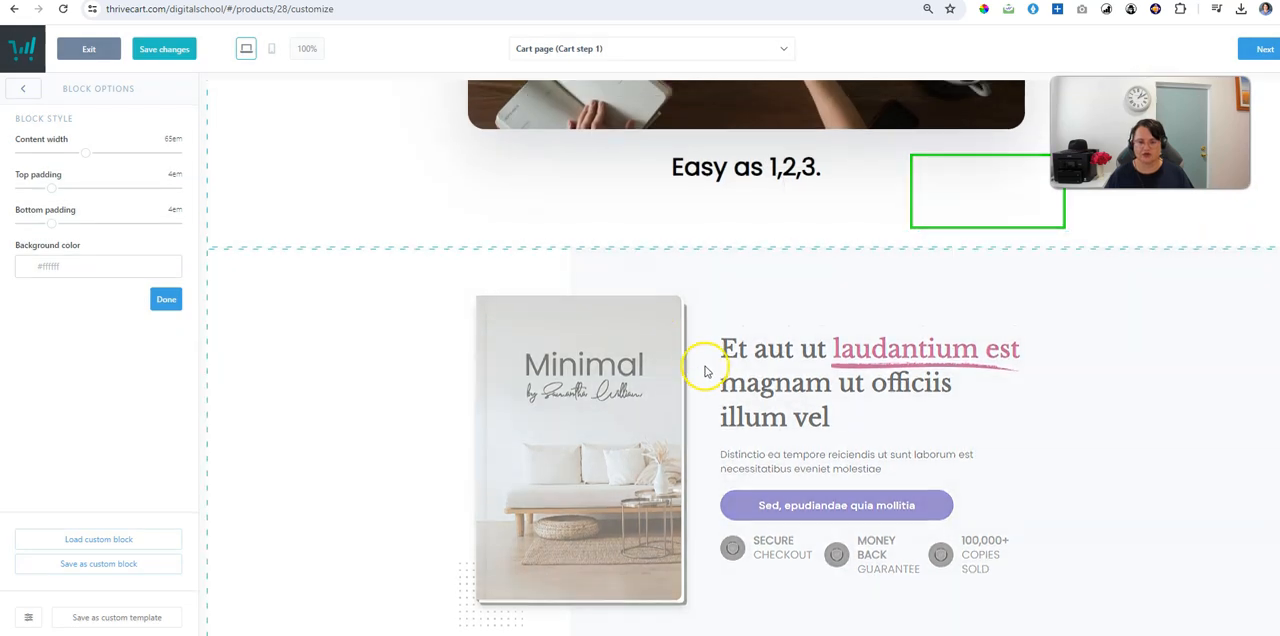
Step: Replace the opening words of the headline beside the "Minimal" book cover with "Grab your free ebook"
scroll(708, 371, down, 3)
scroll(746, 389, up, 2)
click(840, 285)
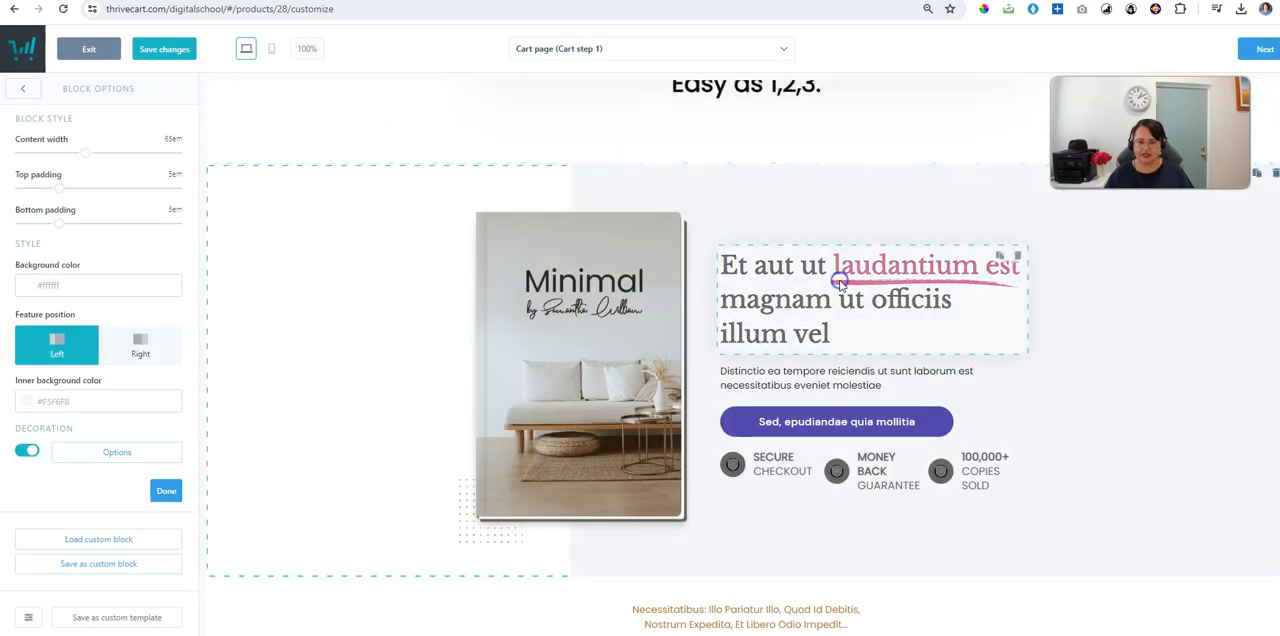
drag(722, 266, 820, 265)
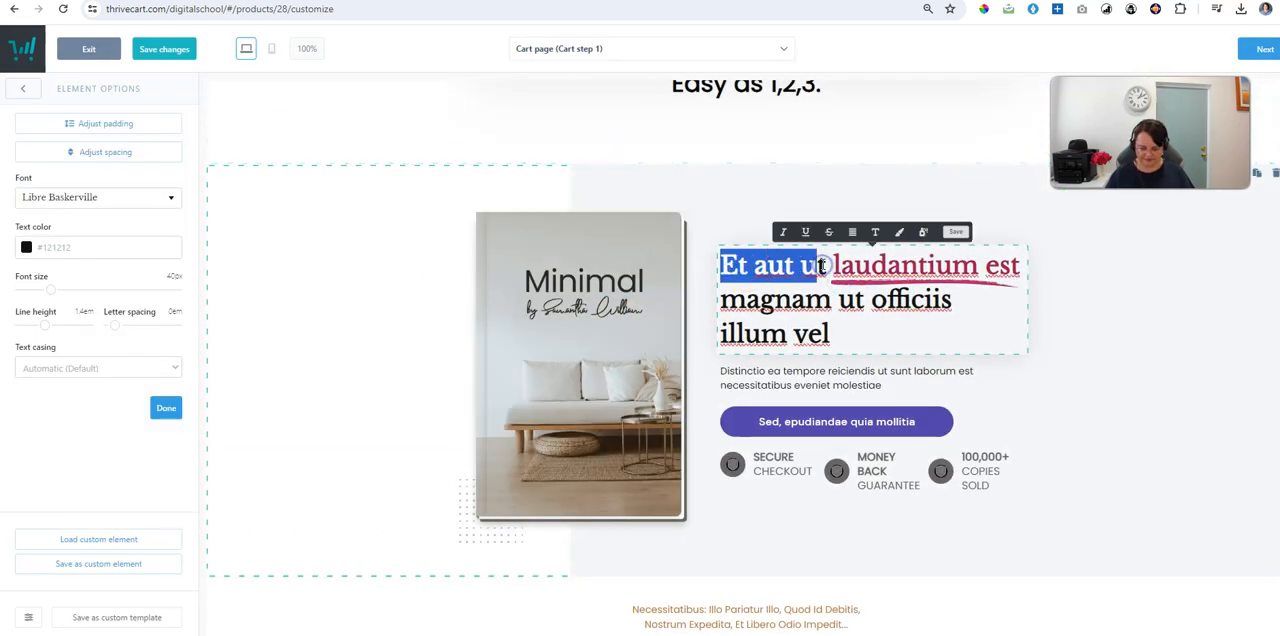
text(Grab your a)
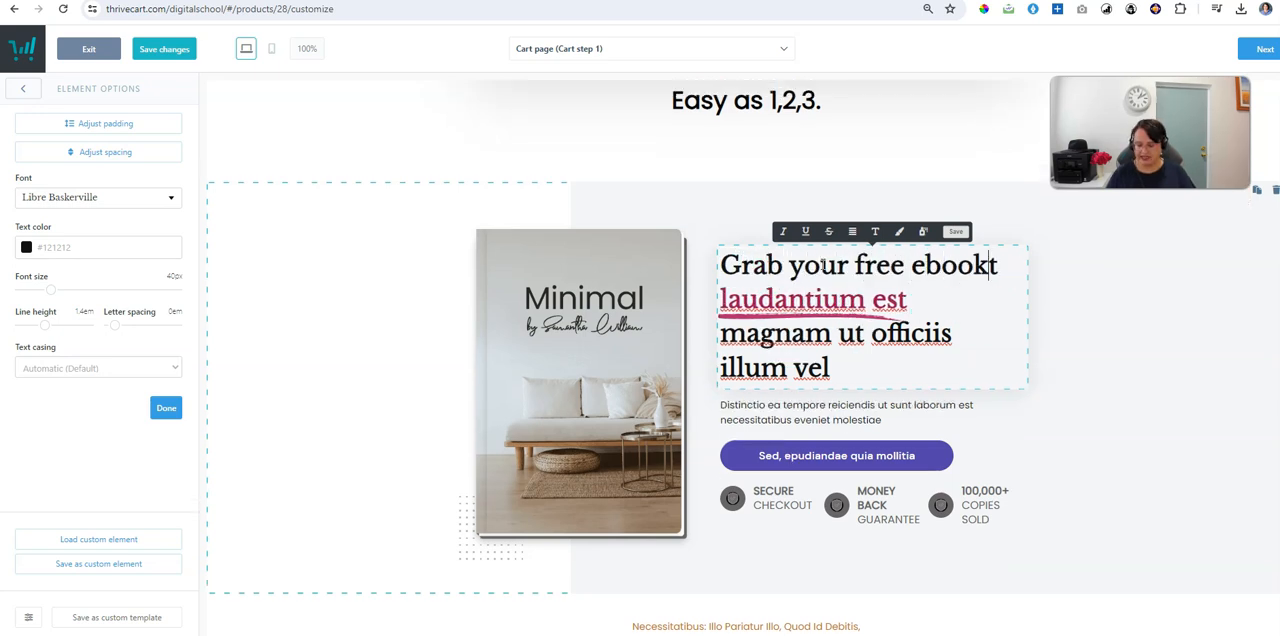
text(ree ebook)
Step: Replace the coloured, underlined words of the book headline with "Landing Pages Discovered"
drag(720, 300, 992, 302)
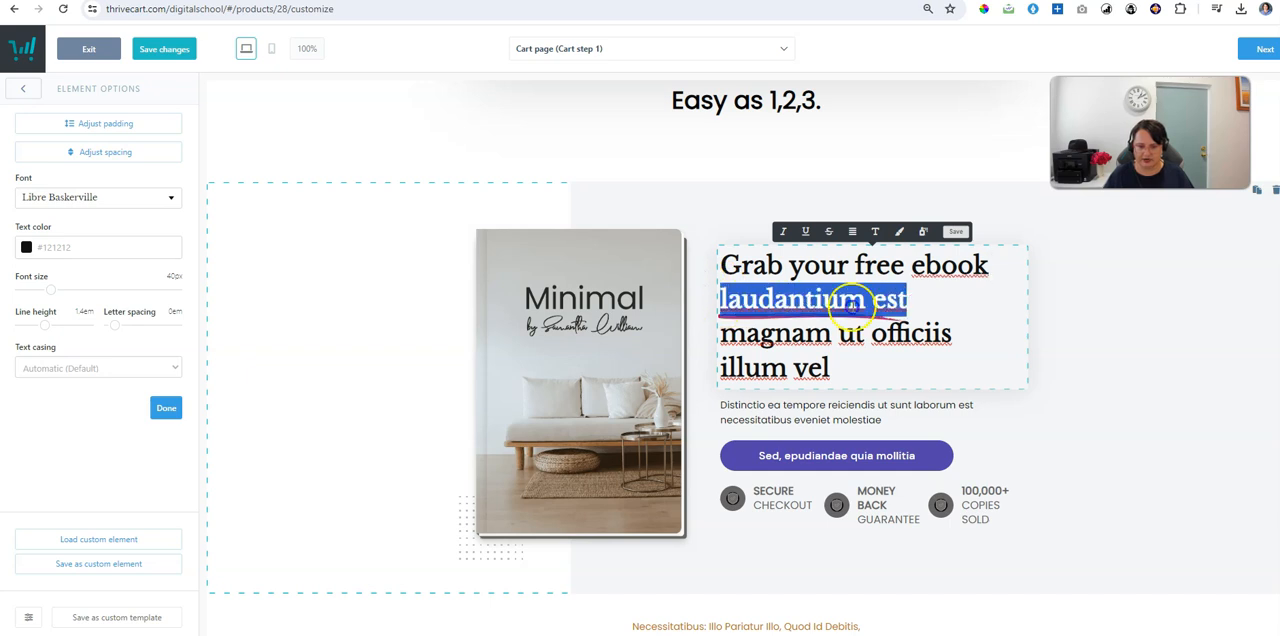
text(Landing P)
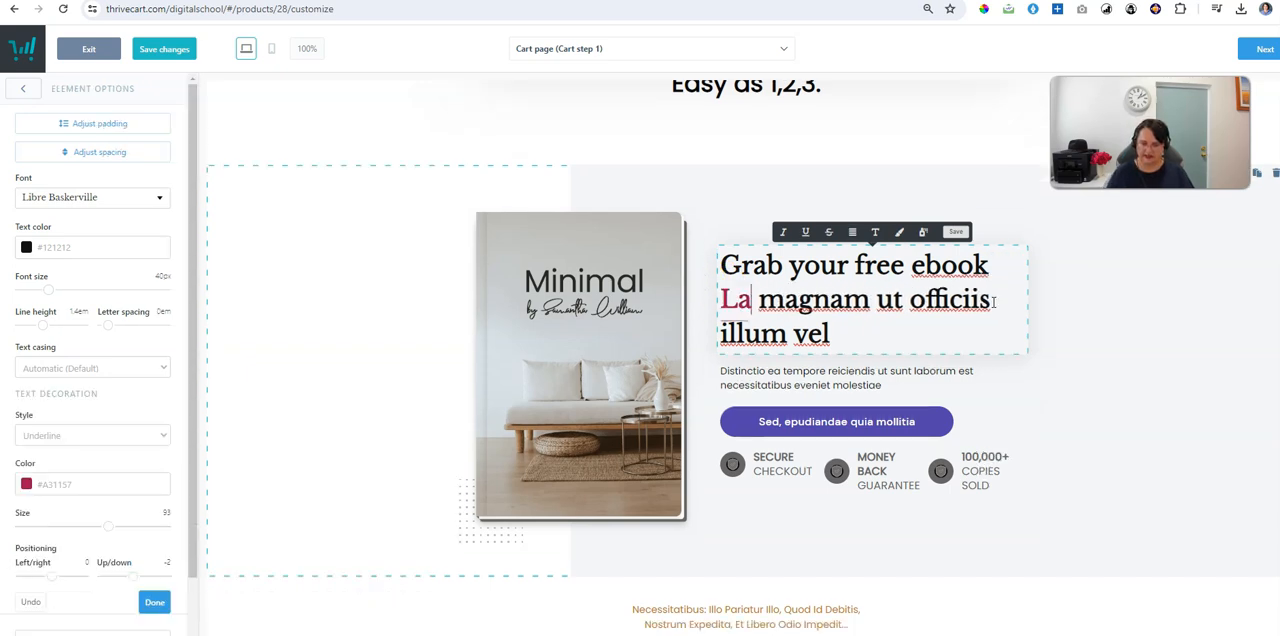
text(ages Diso)
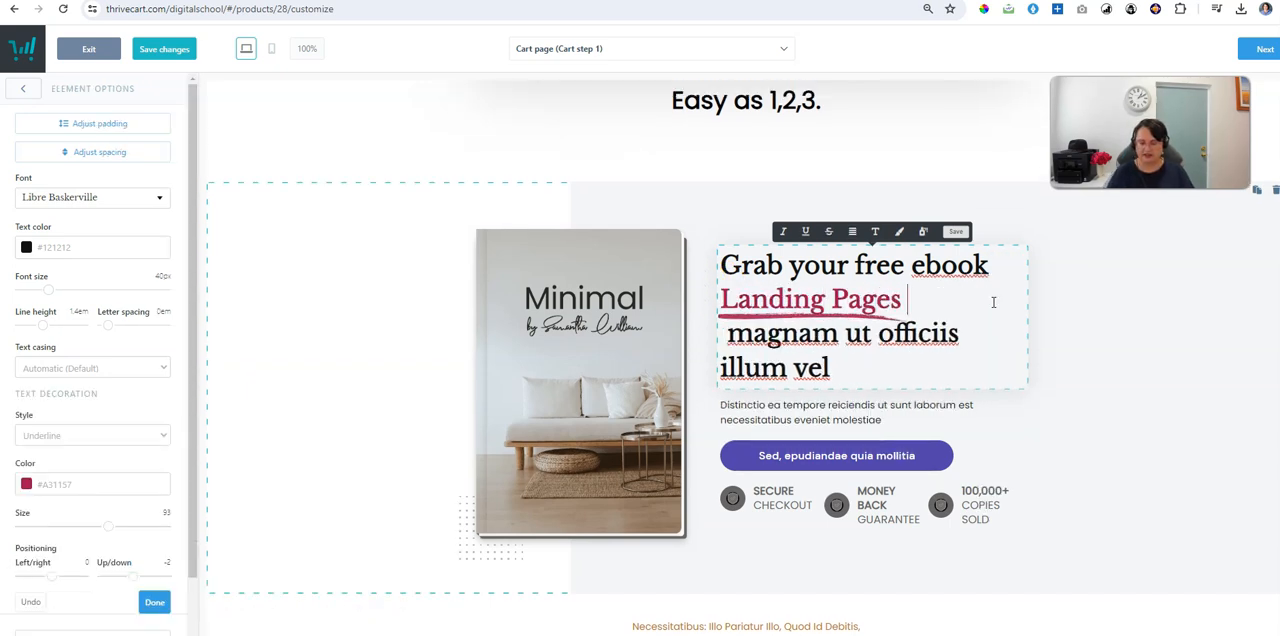
key(BackSpace)
key(BackSpace)
key(BackSpace)
key(BackSpace)
text(Discovere)
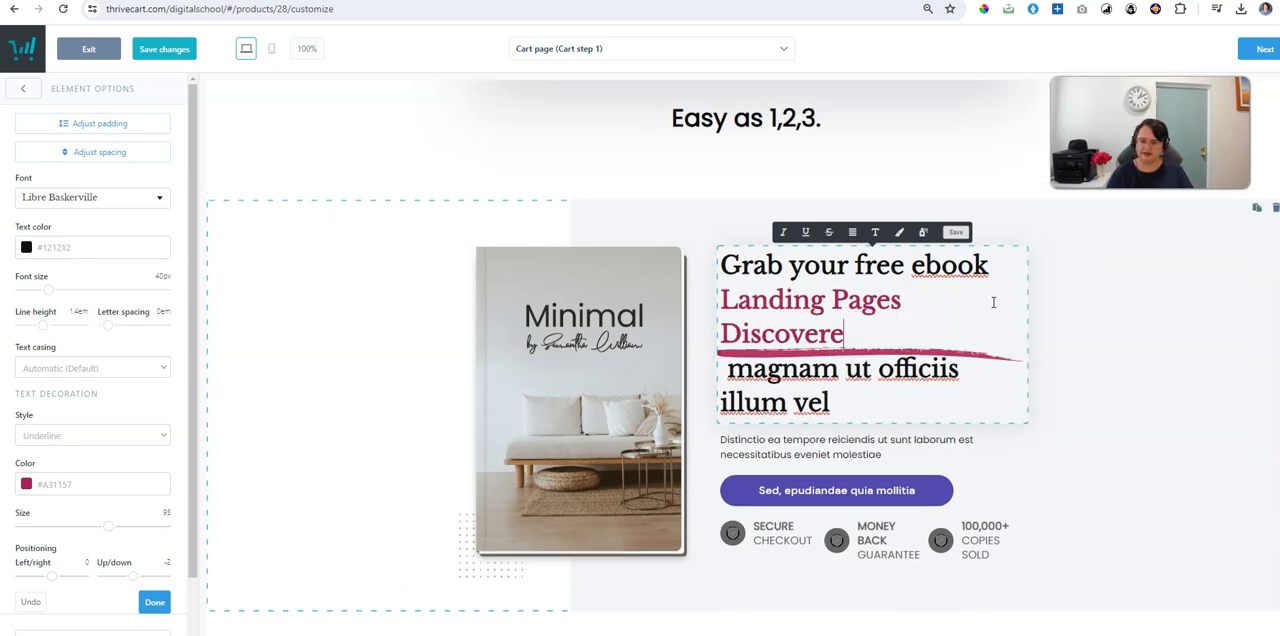
Step: Replace the remaining placeholder words at the end of the book headline with "Yes!!!"
click(808, 400)
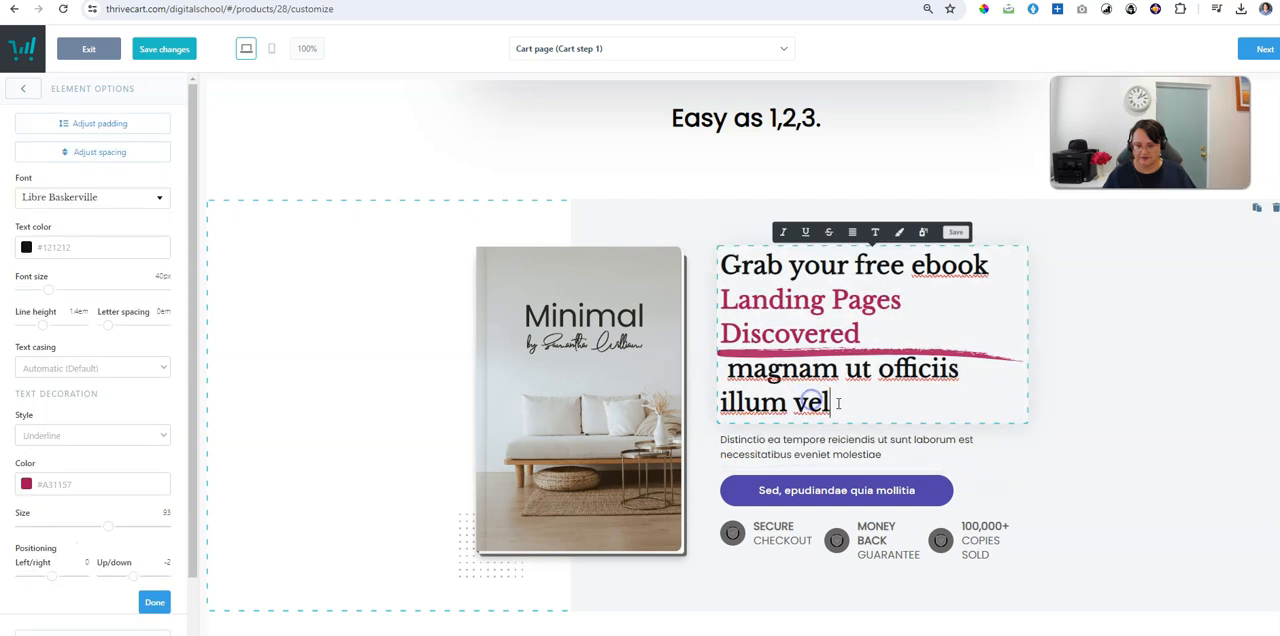
drag(830, 402, 745, 375)
text(Yes)
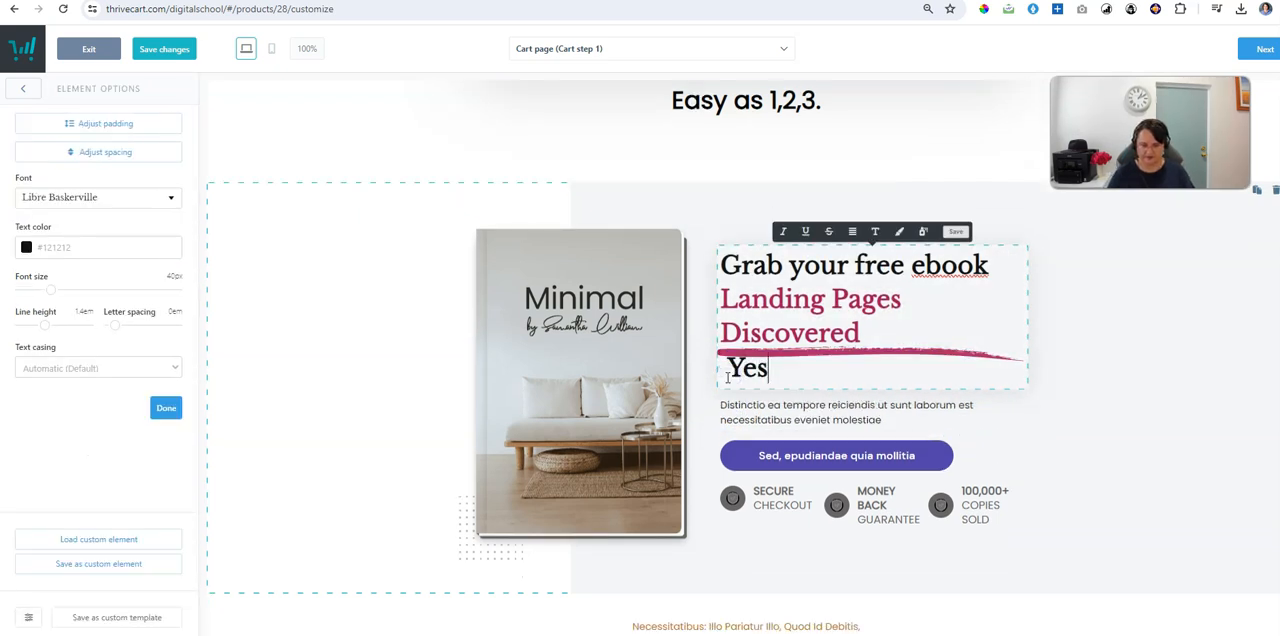
text(!!!)
Step: Delete the column row with the secure checkout, money back guarantee and copies sold badges from the book block
scroll(800, 370, down, 3)
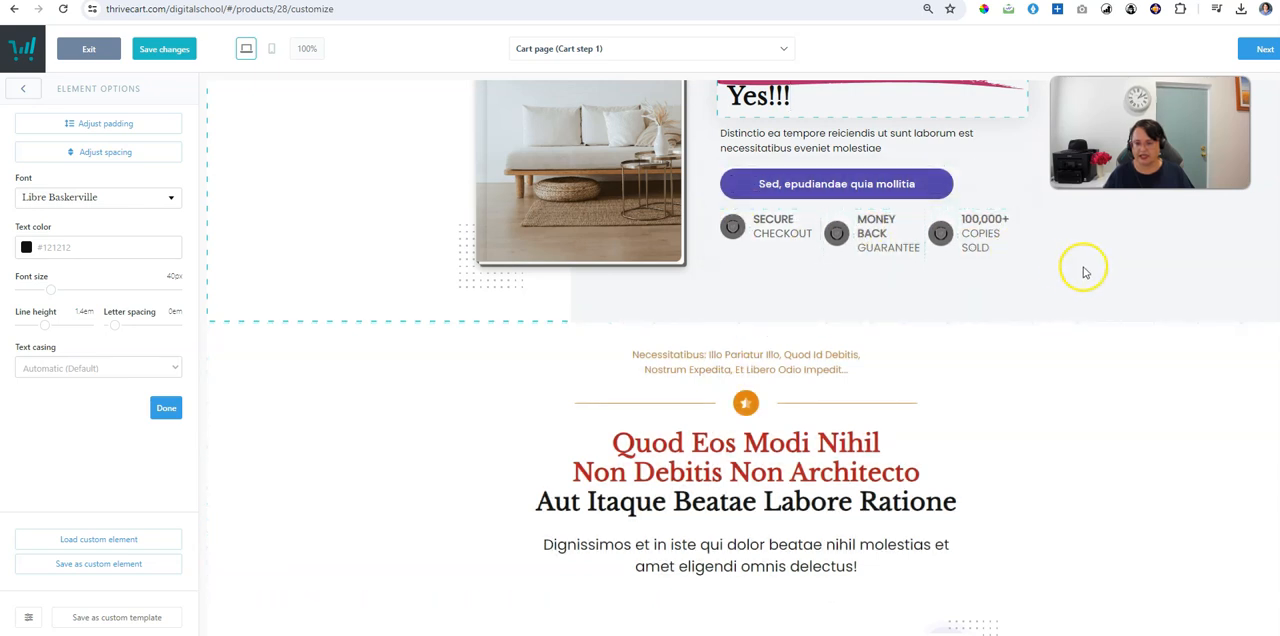
click(1012, 206)
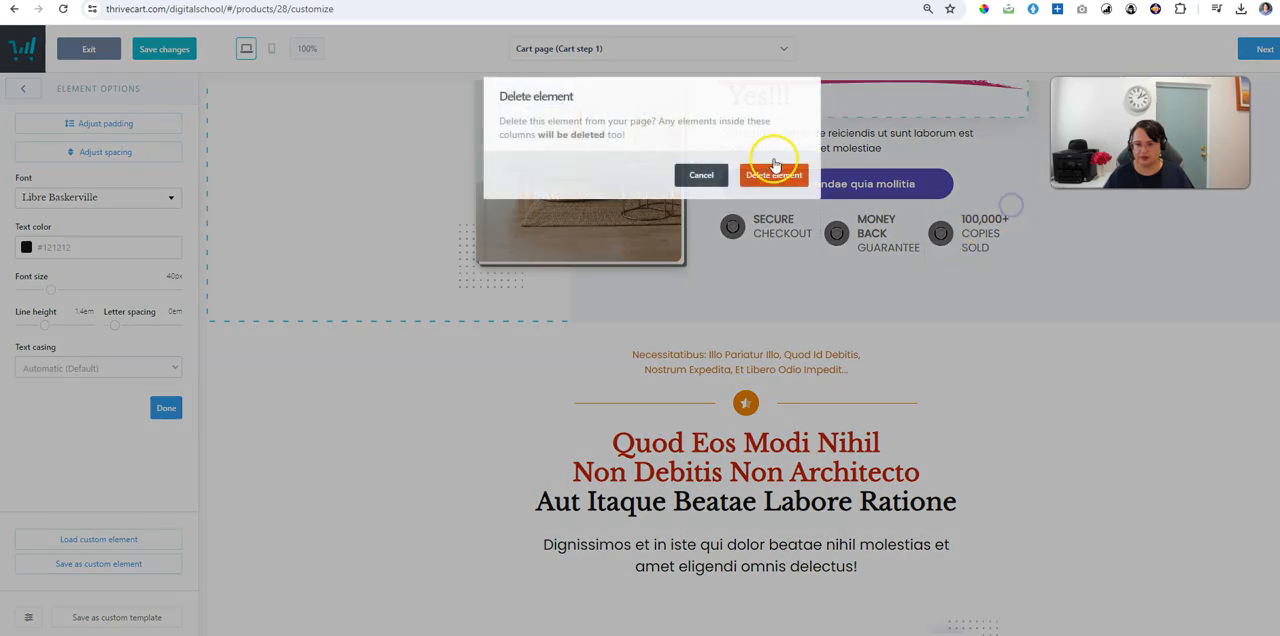
click(765, 172)
Step: Delete the two-column text block headed "Sed.. Aliquam Sed Quia Odio Voluptatem Et" below the three cards
scroll(1145, 370, down, 2)
scroll(1148, 377, down, 10)
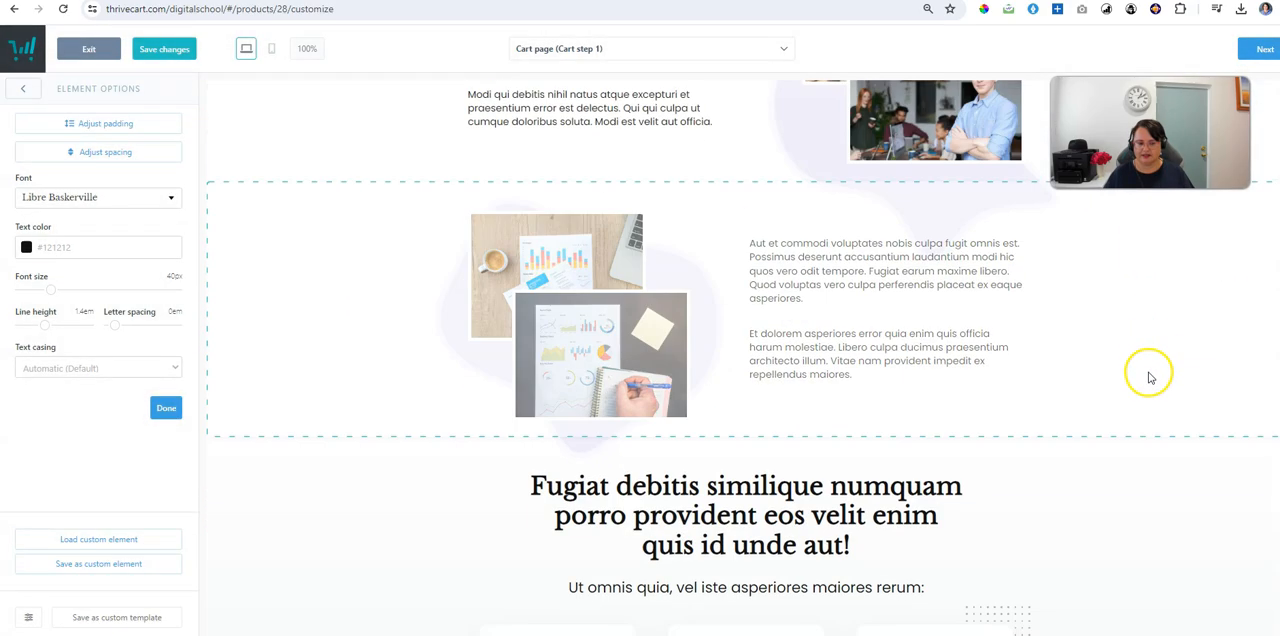
scroll(1086, 537, down, 2)
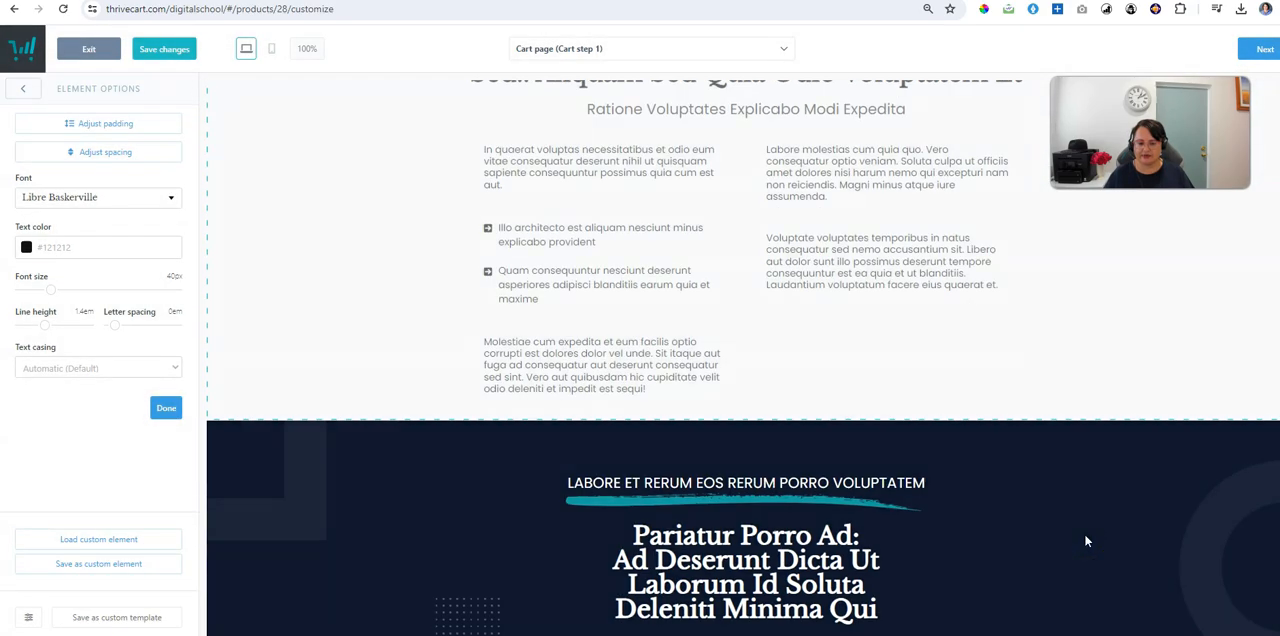
scroll(1086, 537, up, 5)
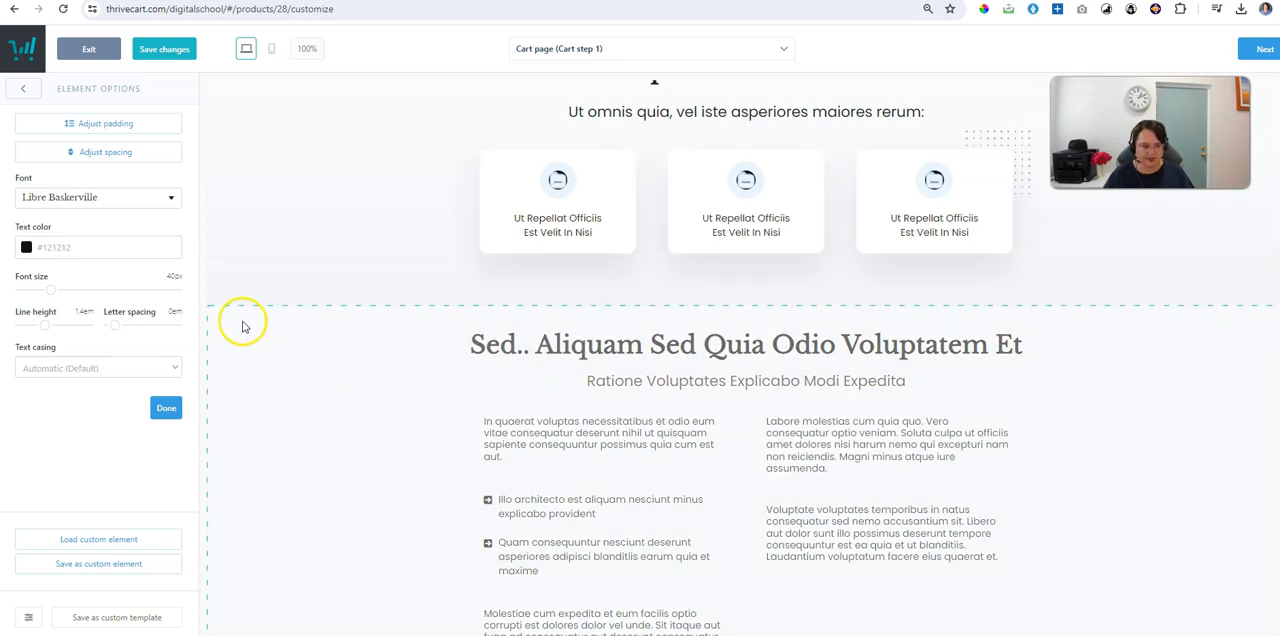
click(1161, 326)
click(1145, 311)
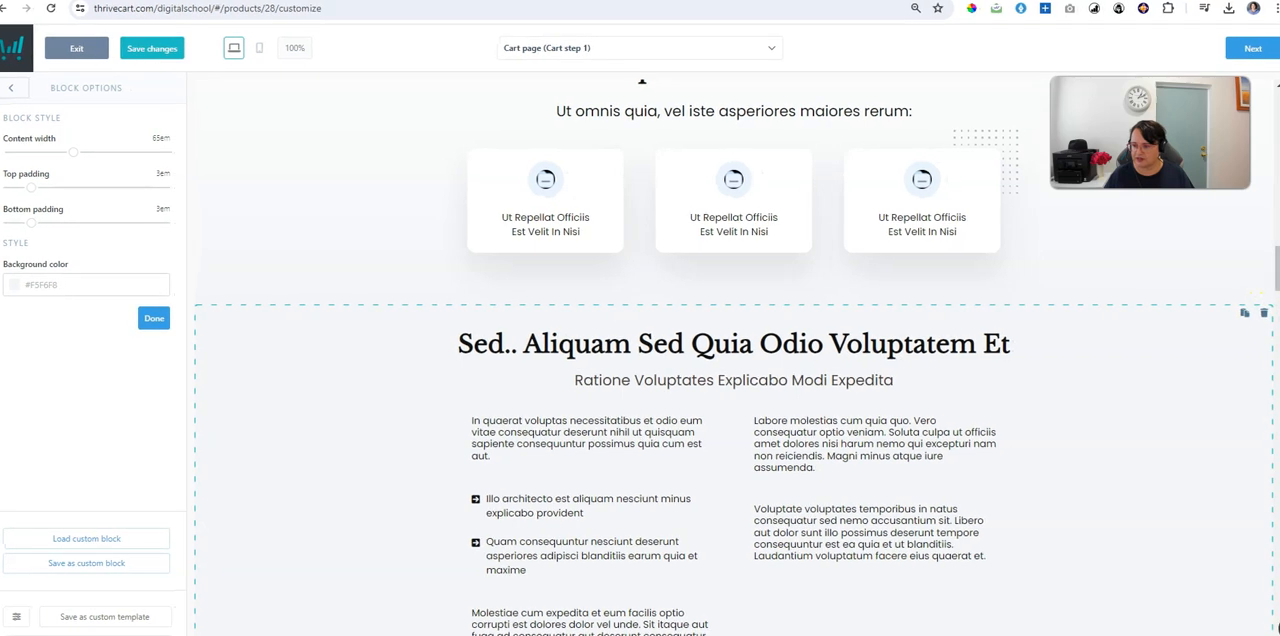
click(1264, 316)
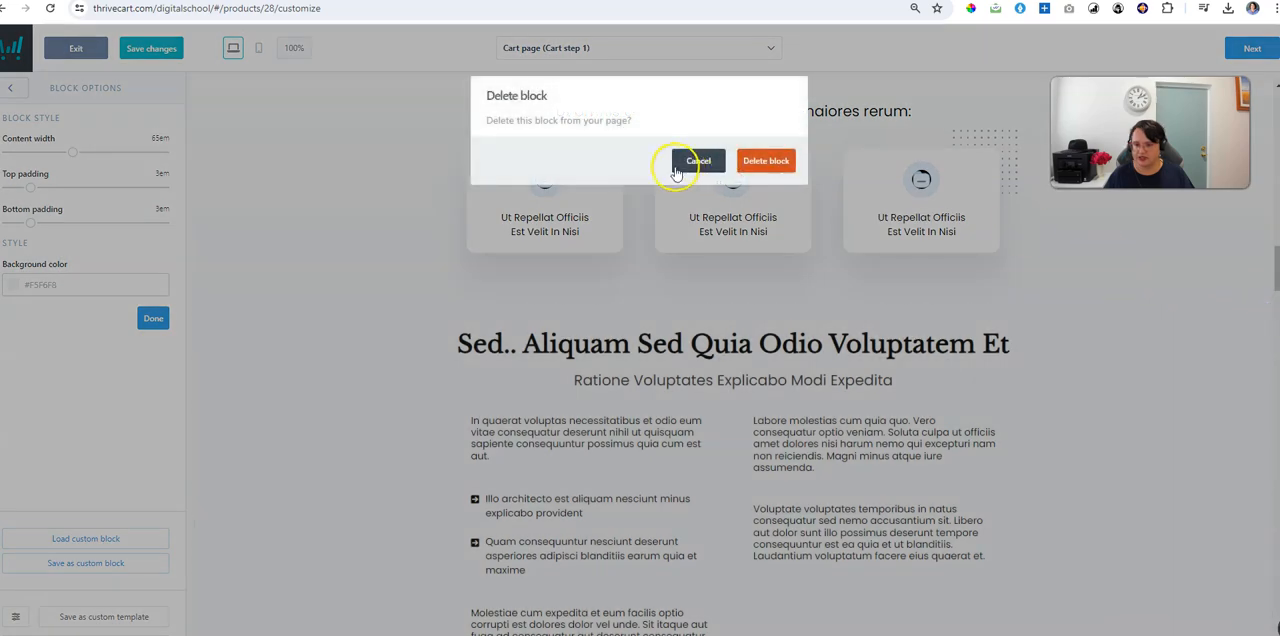
click(776, 162)
scroll(916, 312, up, 3)
scroll(920, 310, down, 6)
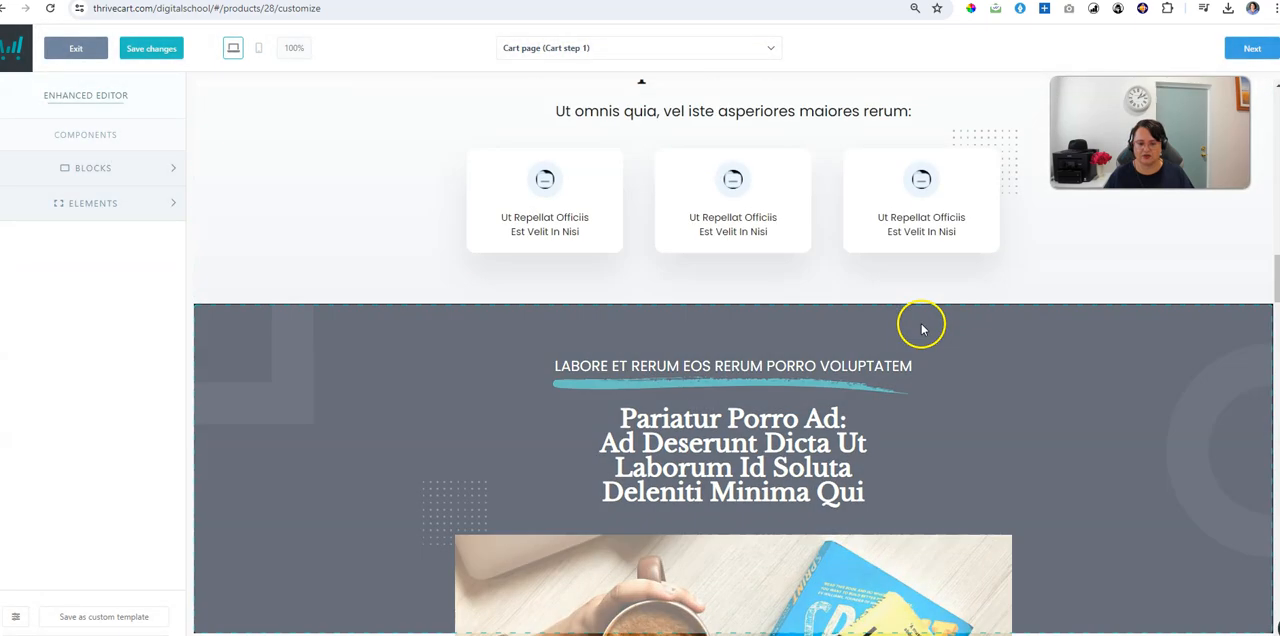
Step: Insert the "Nihil Ipsum Rerum Atque Sit" block with coloured circles from all blocks between the three cards and the dark block
scroll(922, 328, up, 3)
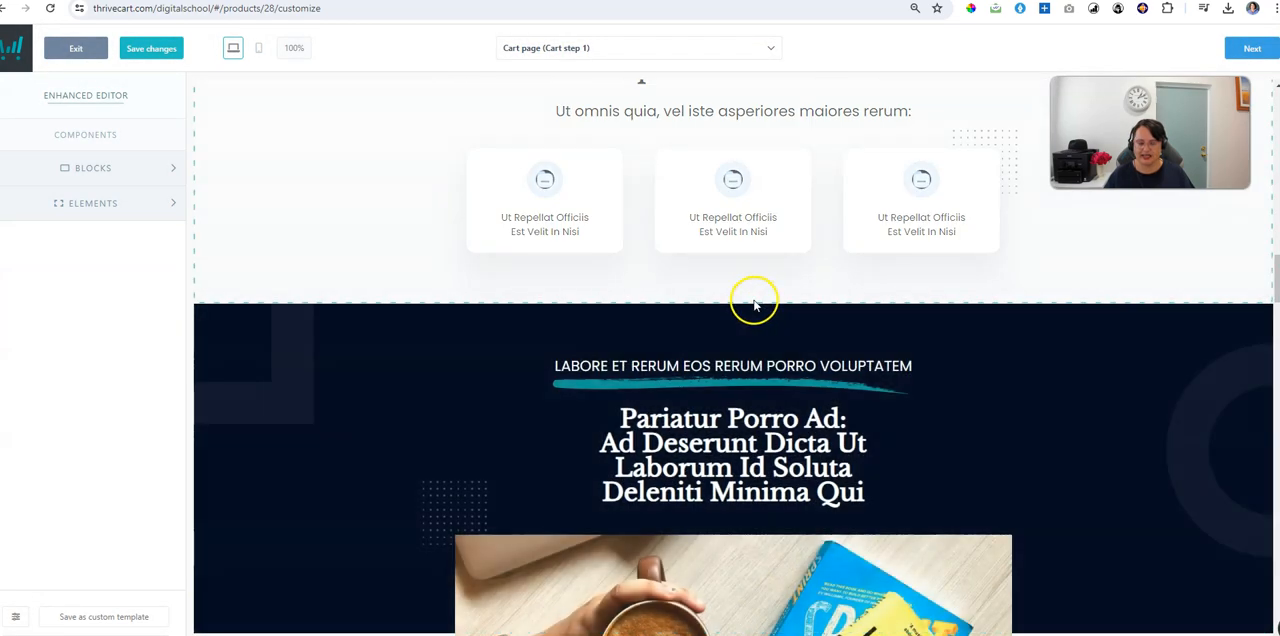
click(729, 306)
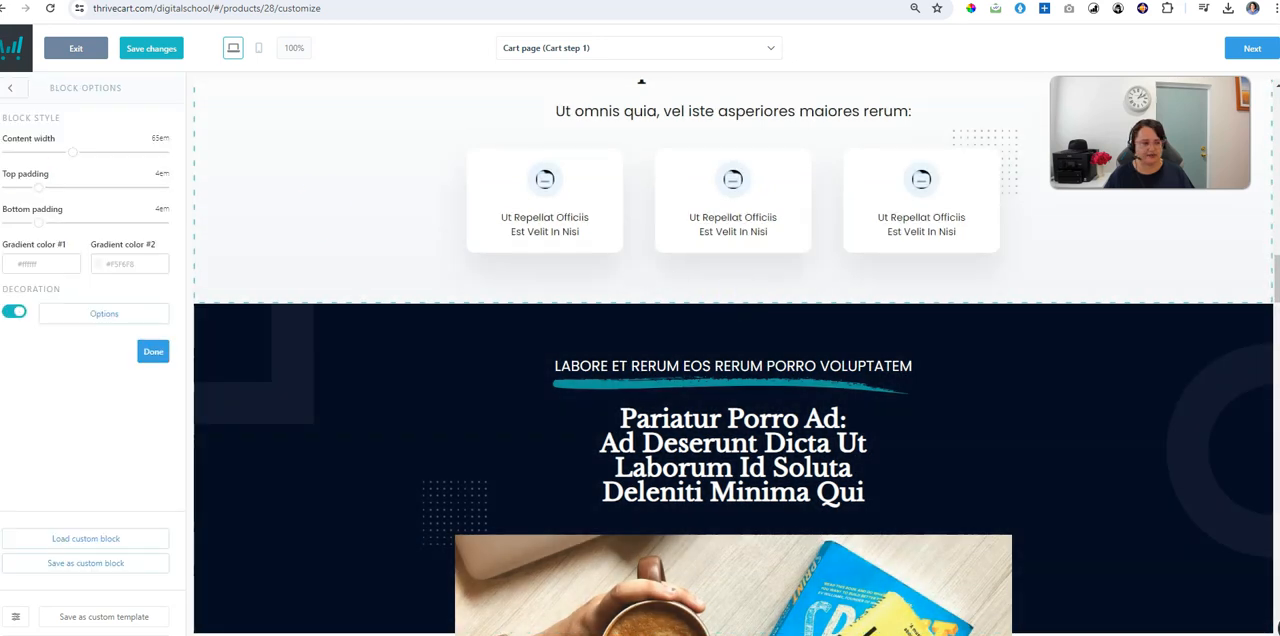
click(13, 89)
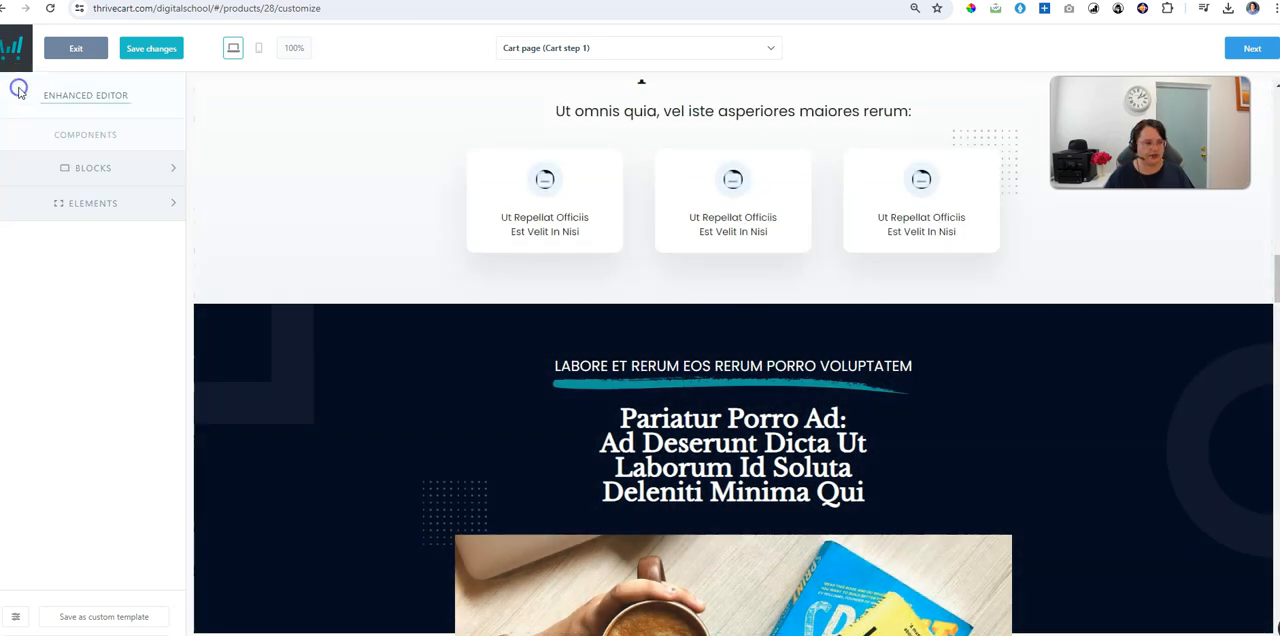
click(92, 170)
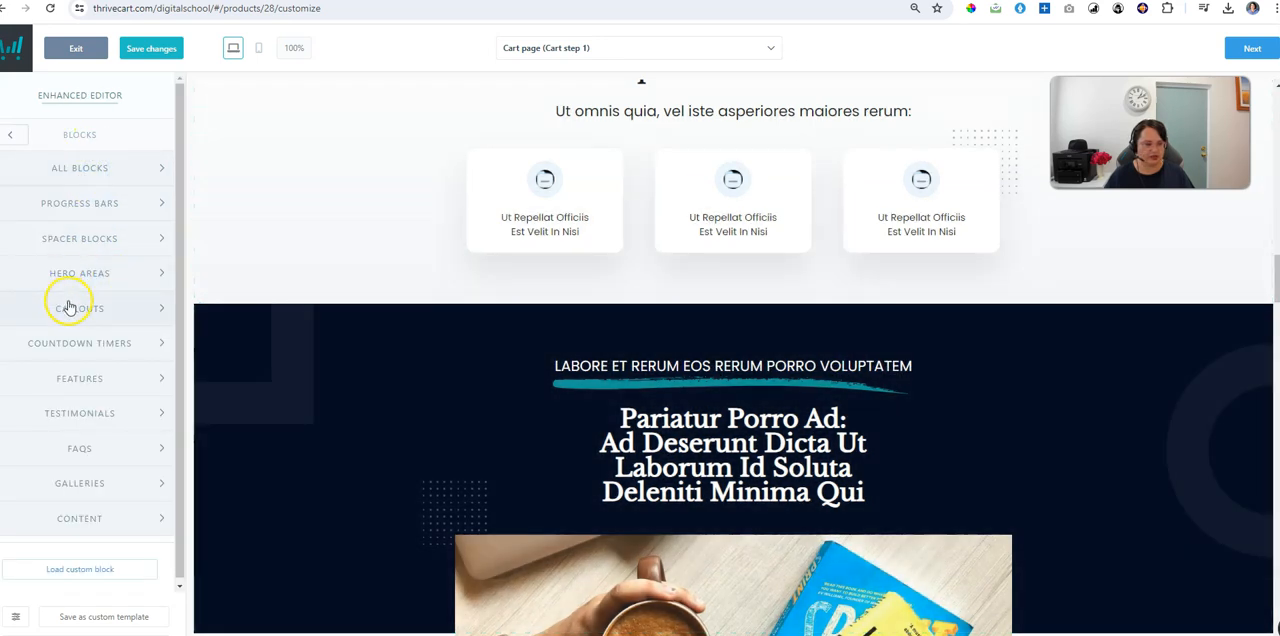
click(93, 166)
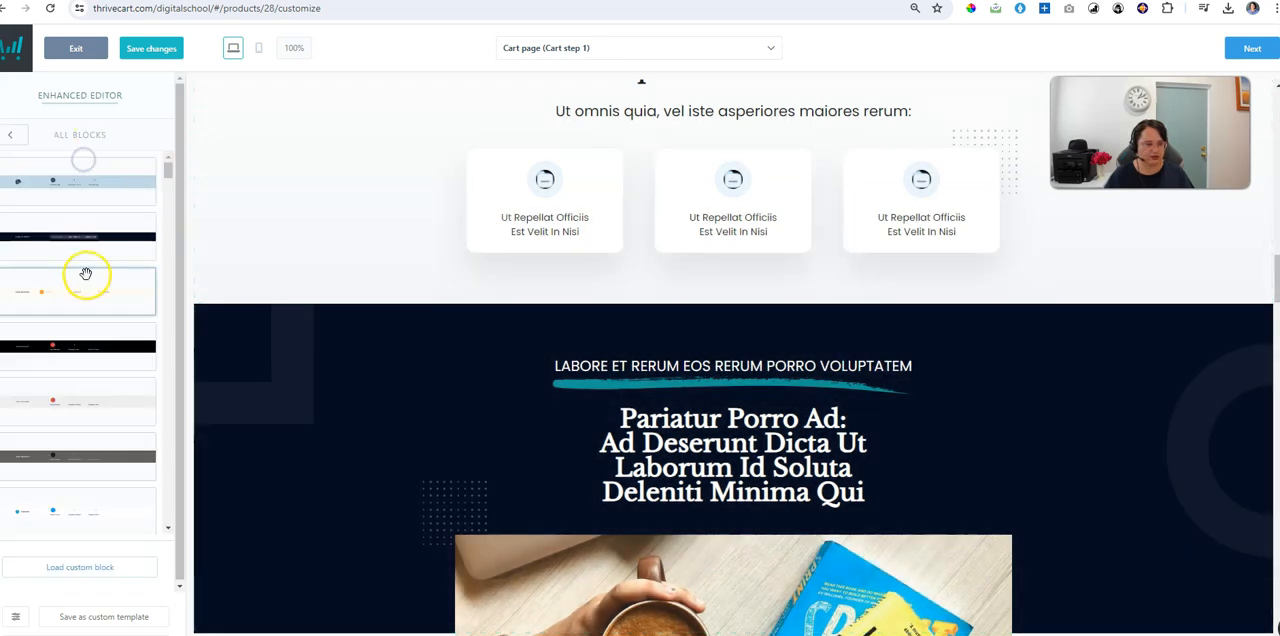
scroll(94, 308, down, 10)
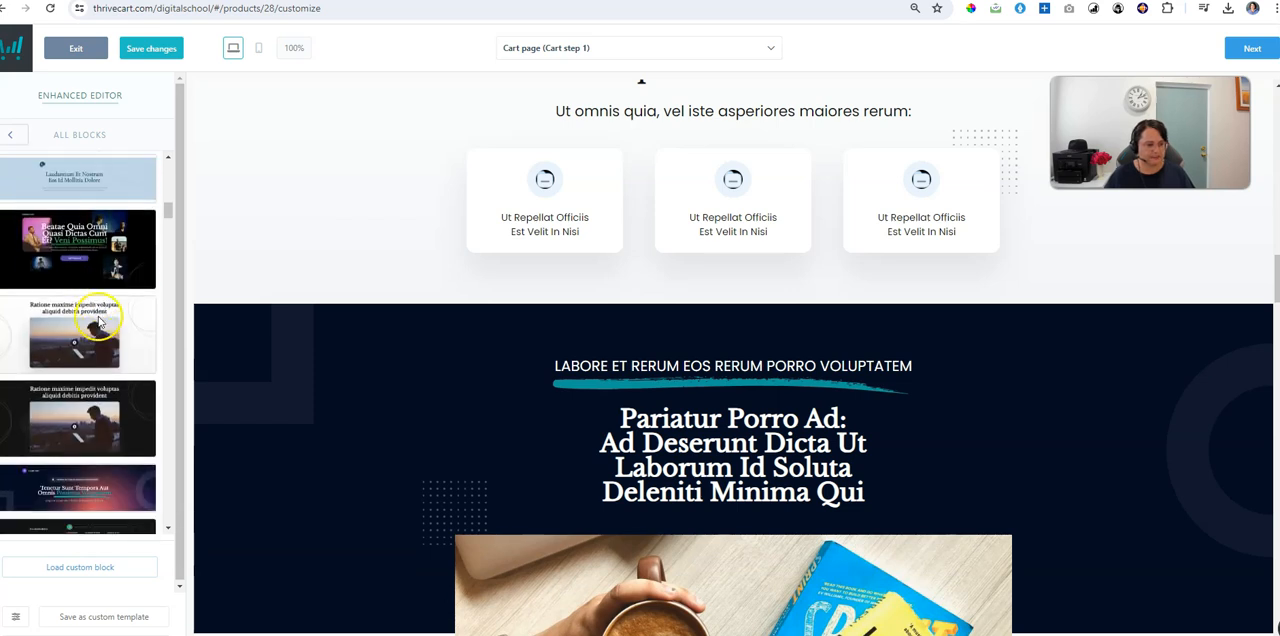
scroll(96, 320, down, 10)
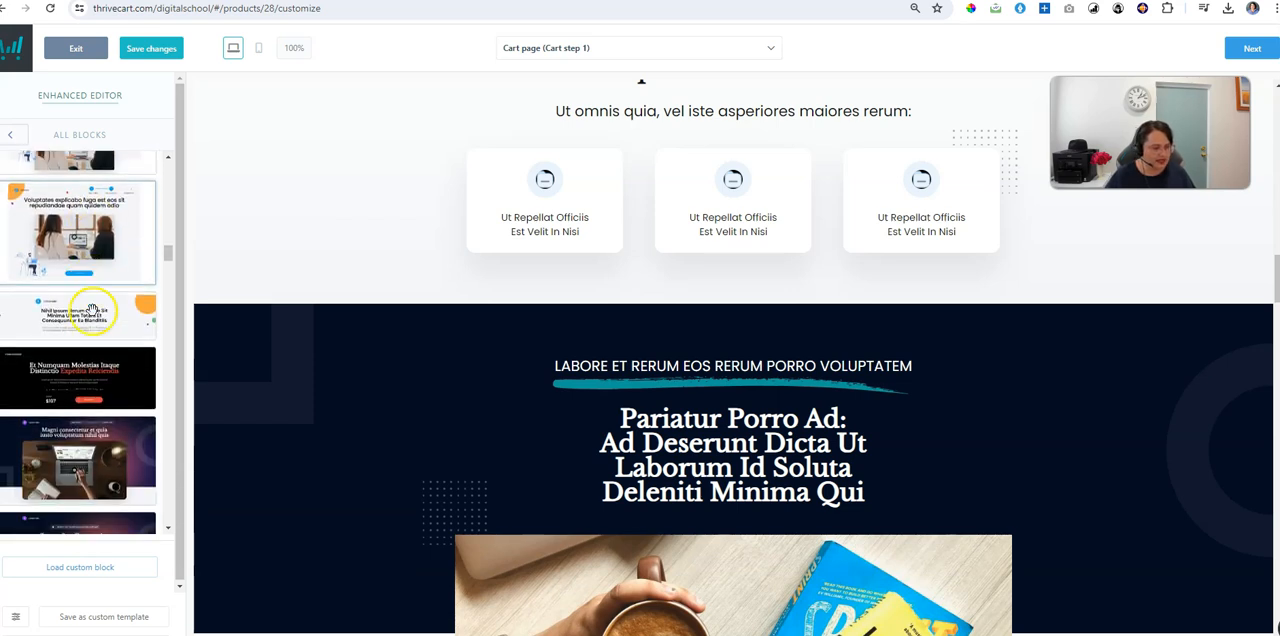
drag(86, 237, 532, 300)
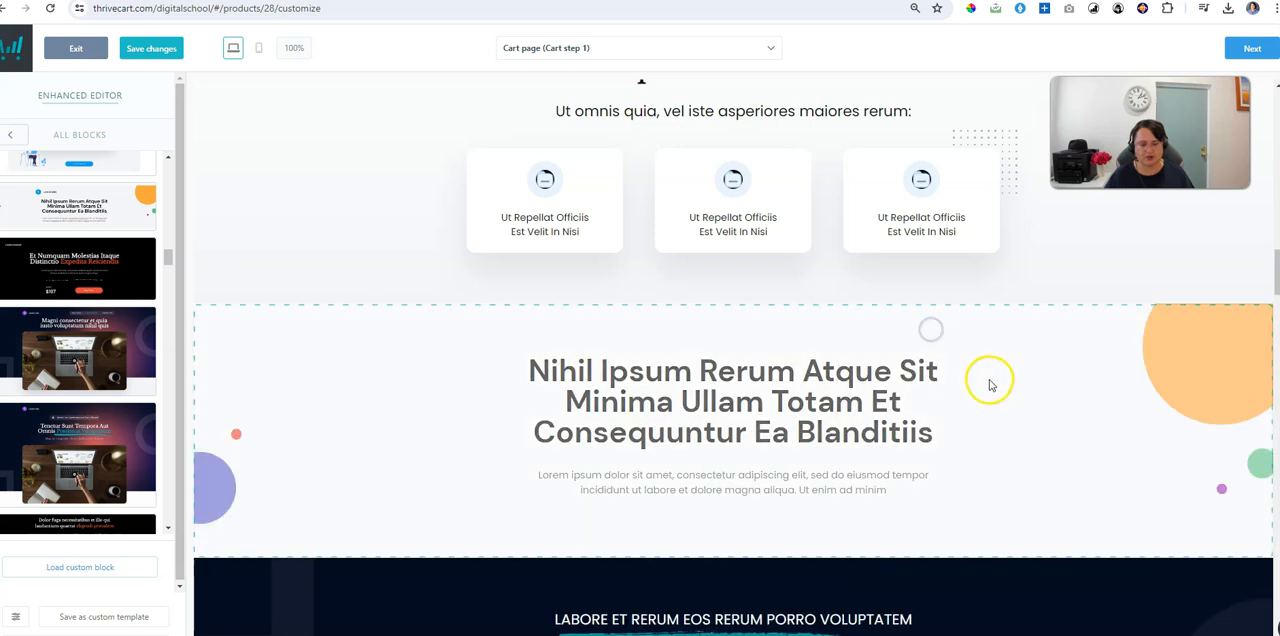
Step: Review the remaining template sections down to the bonus blocks and save the changes to the cart page
scroll(1000, 408, down, 3)
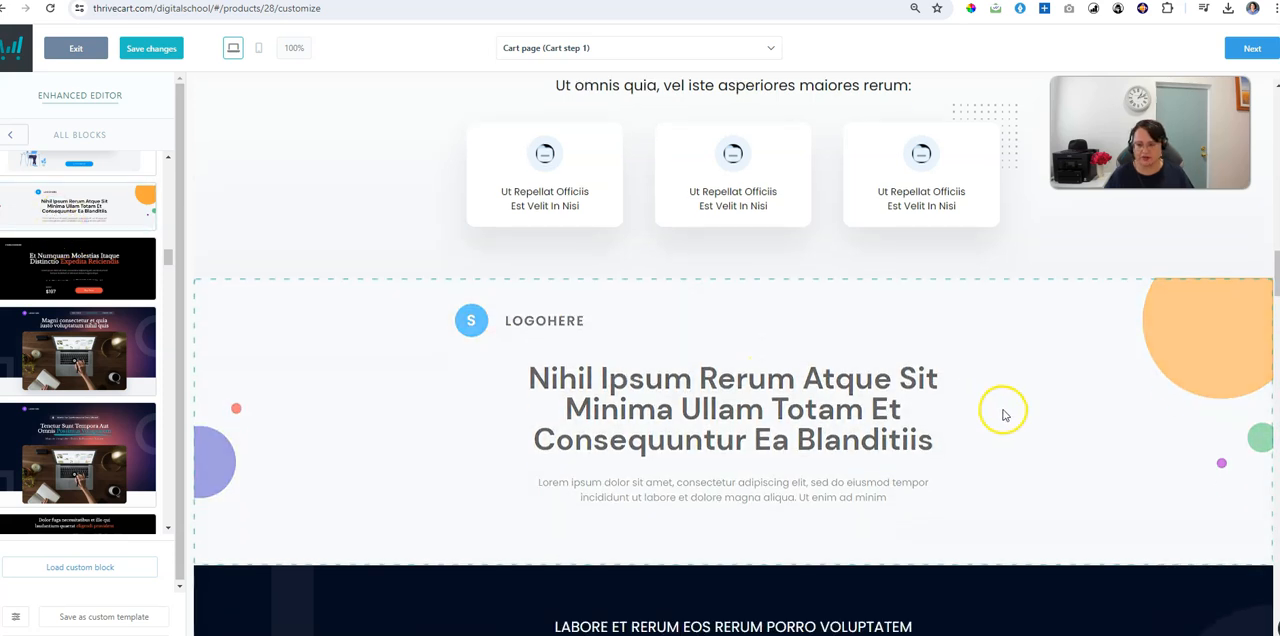
scroll(1003, 418, down, 4)
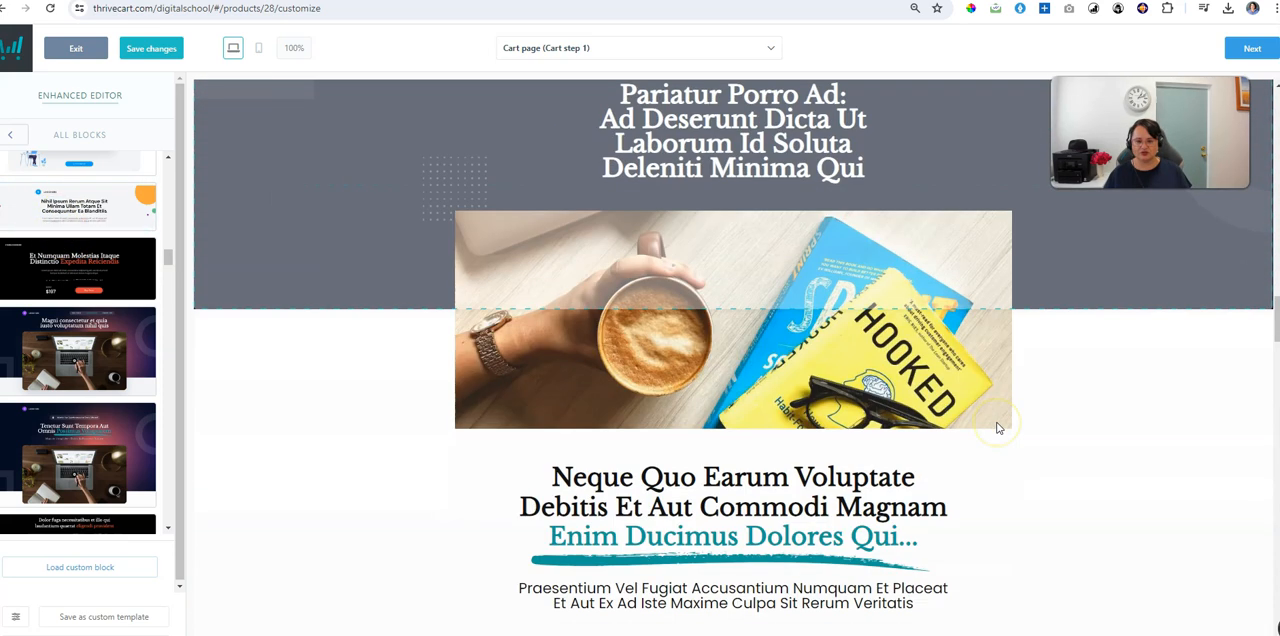
scroll(997, 428, down, 7)
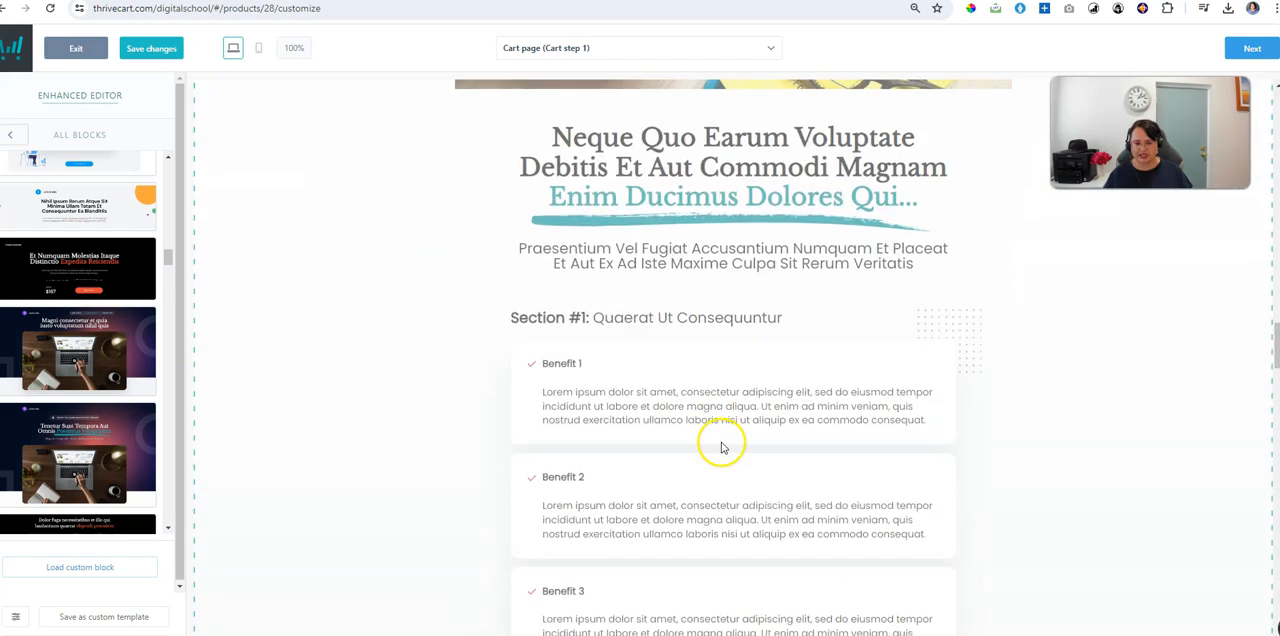
scroll(722, 447, down, 12)
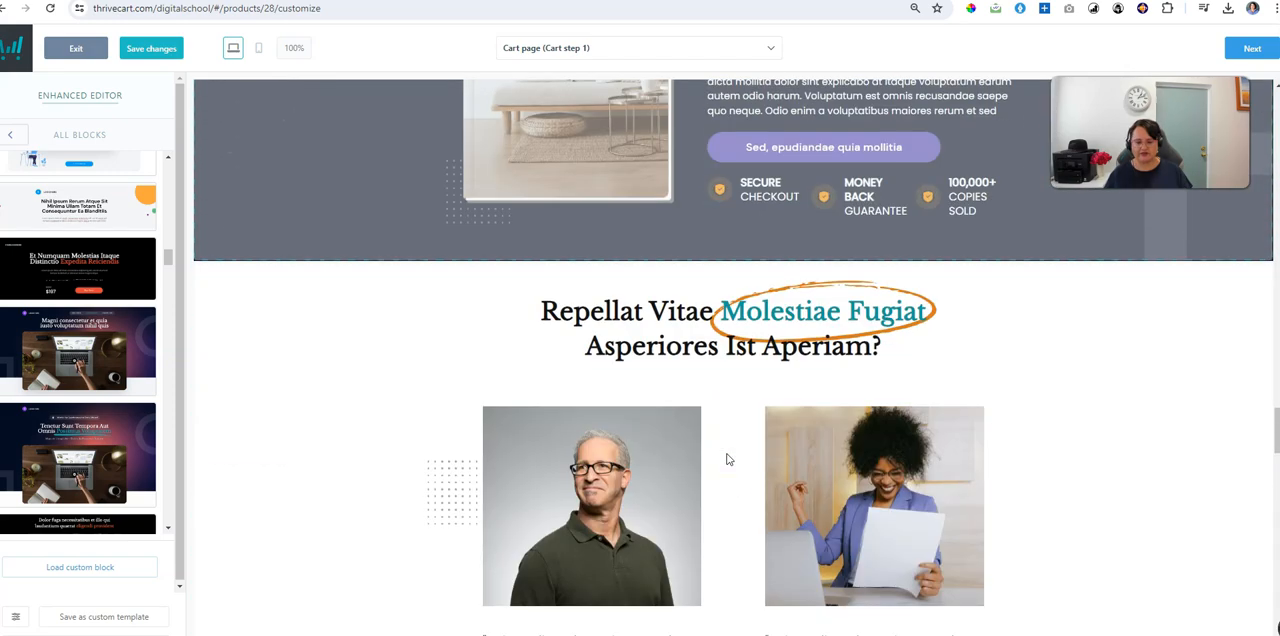
scroll(728, 459, down, 6)
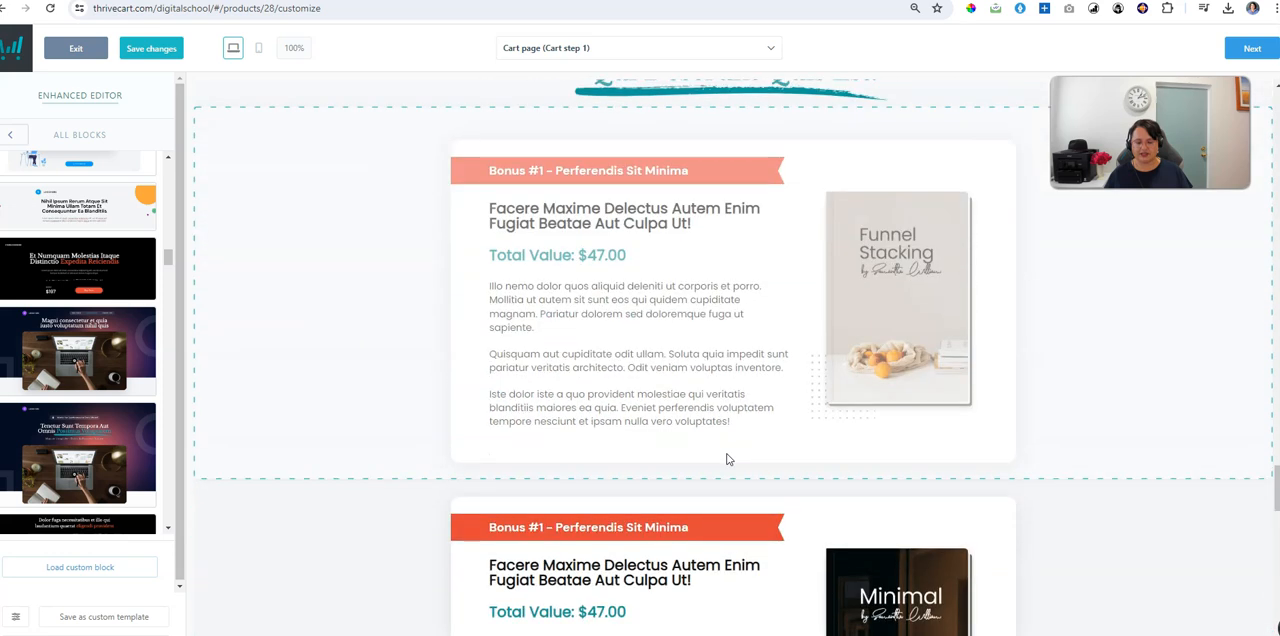
scroll(727, 456, down, 2)
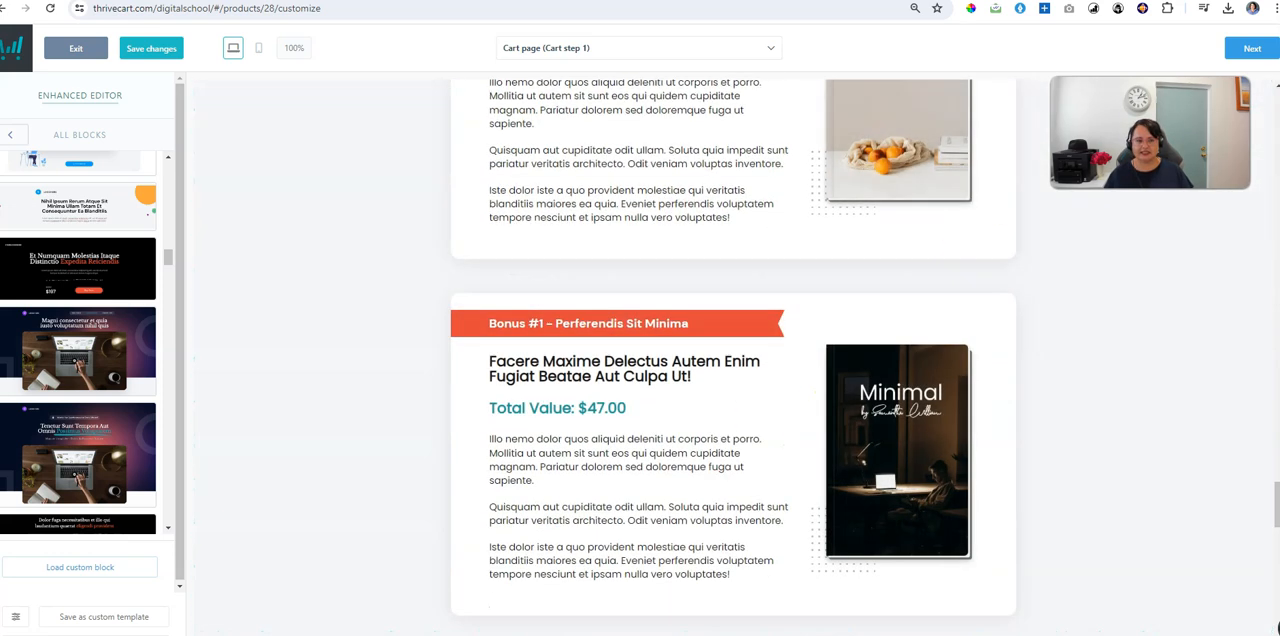
click(151, 54)
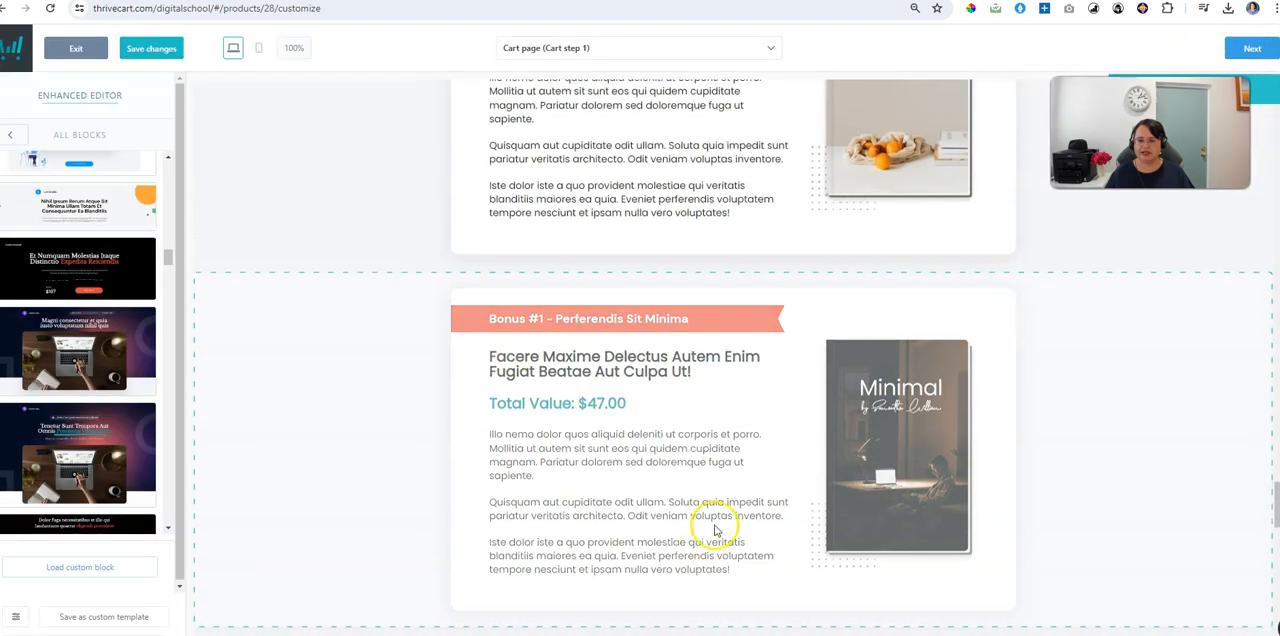
Step: Check the contact information form at the end of the page and advance to Cart page (Cart step 2)
scroll(777, 530, down, 15)
scroll(798, 460, down, 1)
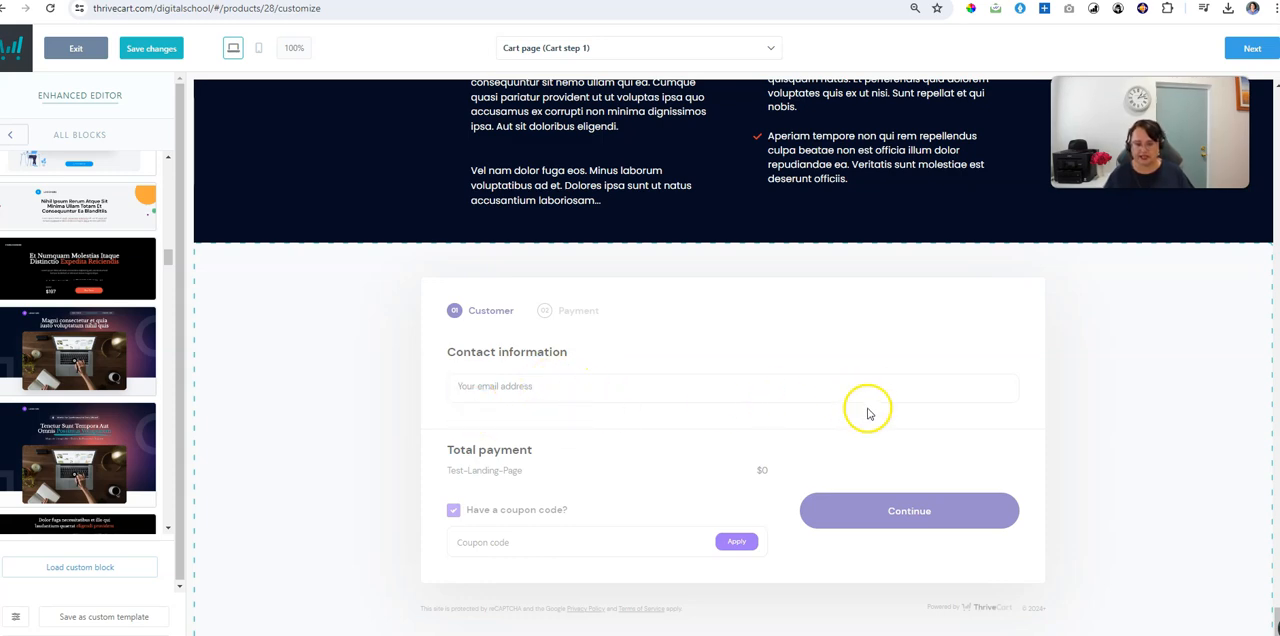
scroll(870, 405, up, 3)
scroll(880, 407, up, 4)
click(1268, 48)
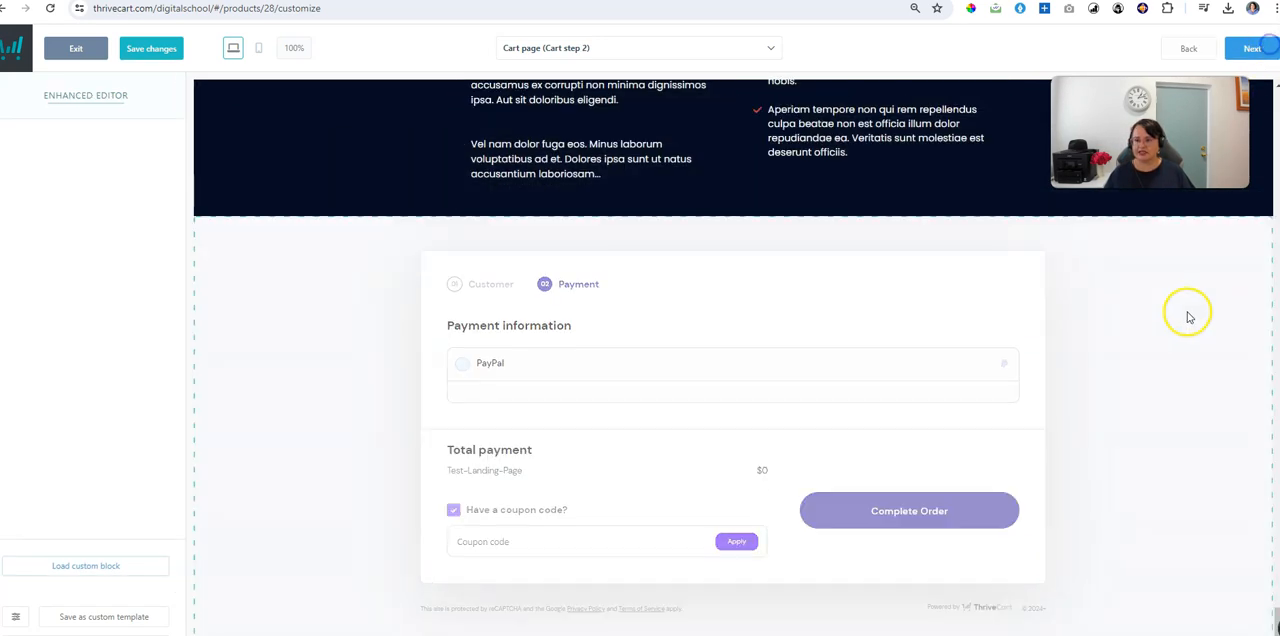
scroll(1155, 317, up, 15)
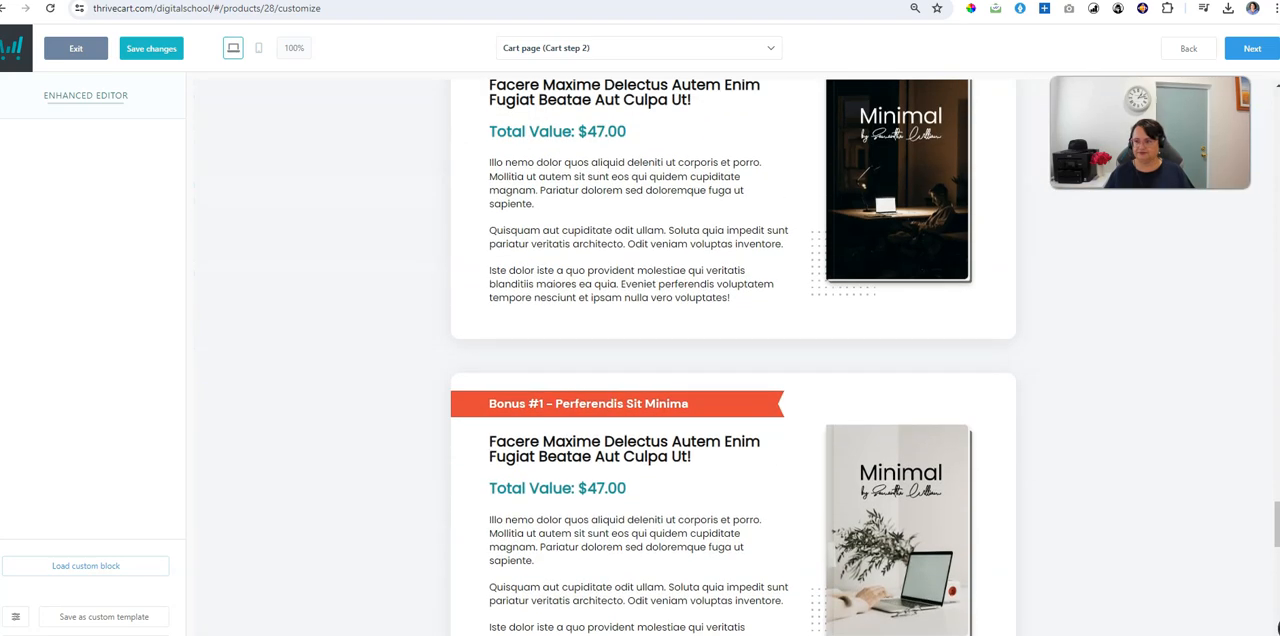
Step: Save the changes to Cart page (Cart step 2) and advance to the Success page
click(160, 48)
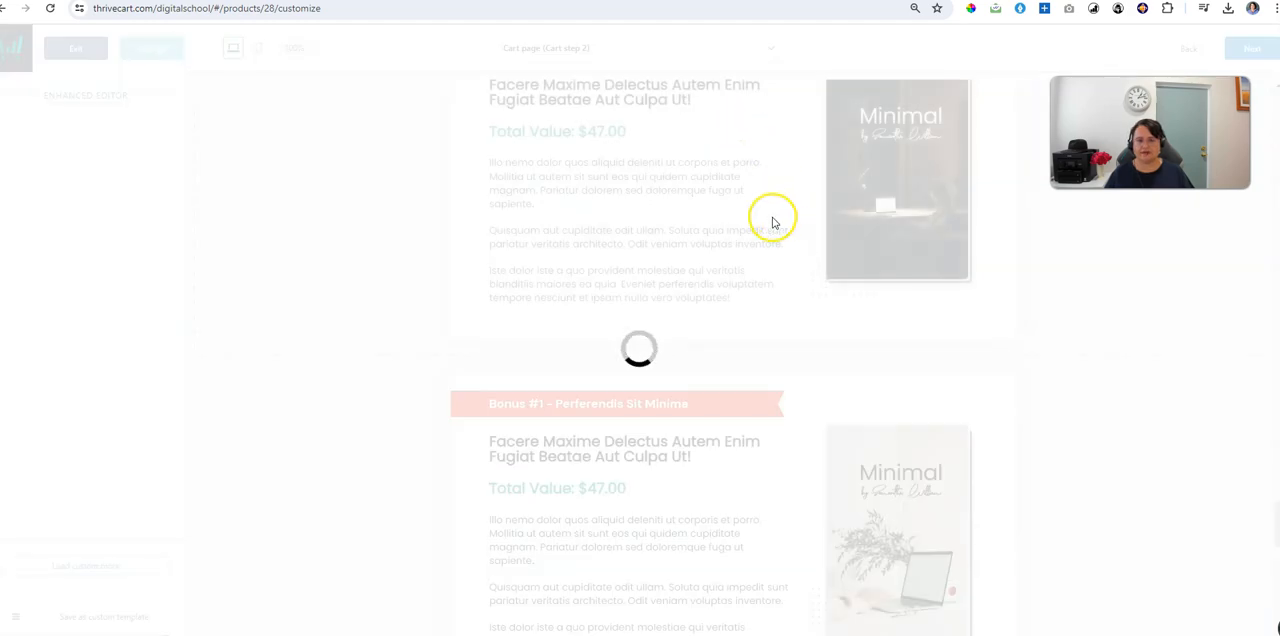
scroll(808, 260, up, 10)
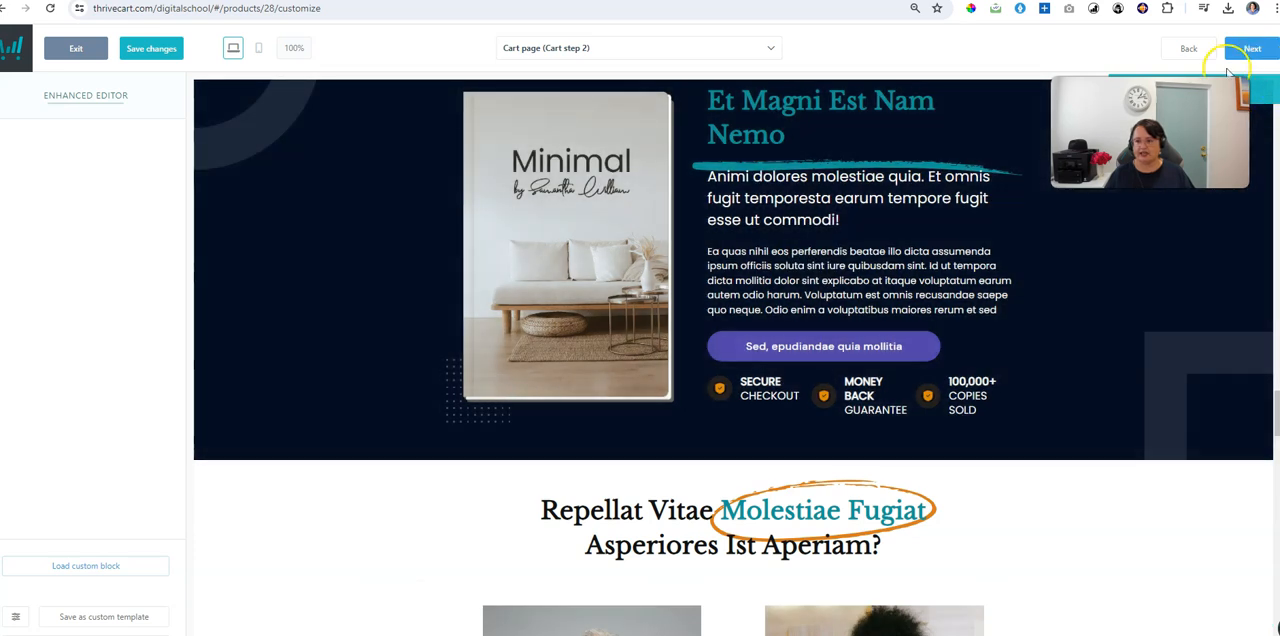
click(1254, 49)
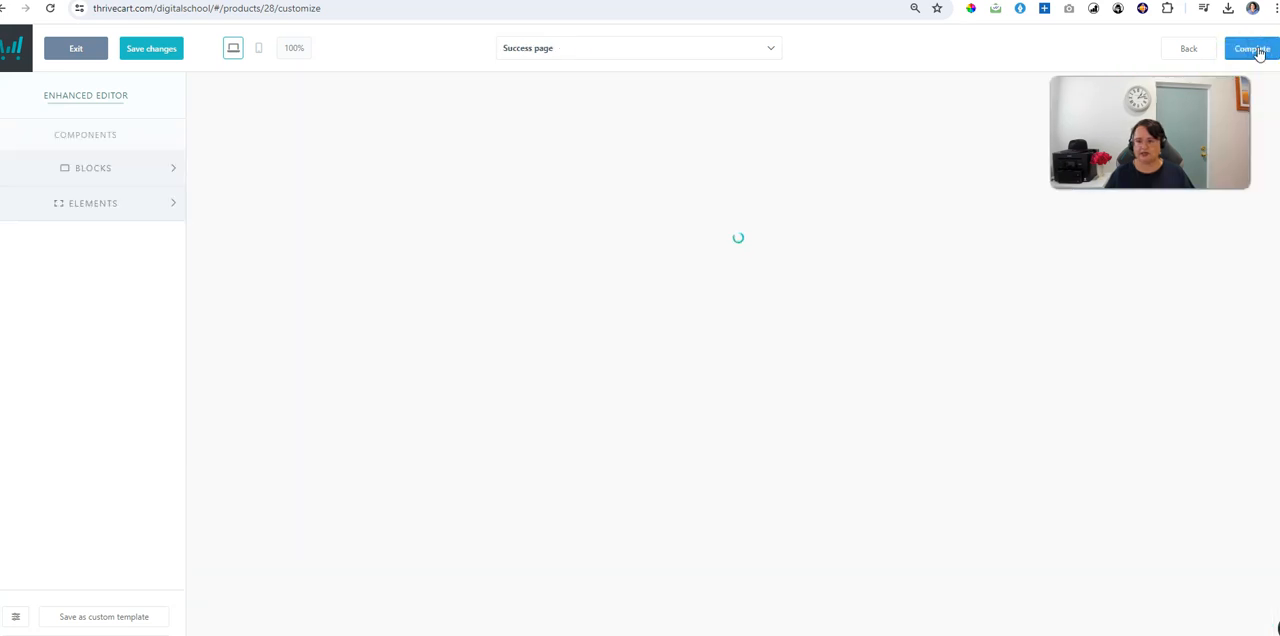
Step: Check the Success page layout from the header to the product access box and complete the checkout design
scroll(988, 545, down, 1)
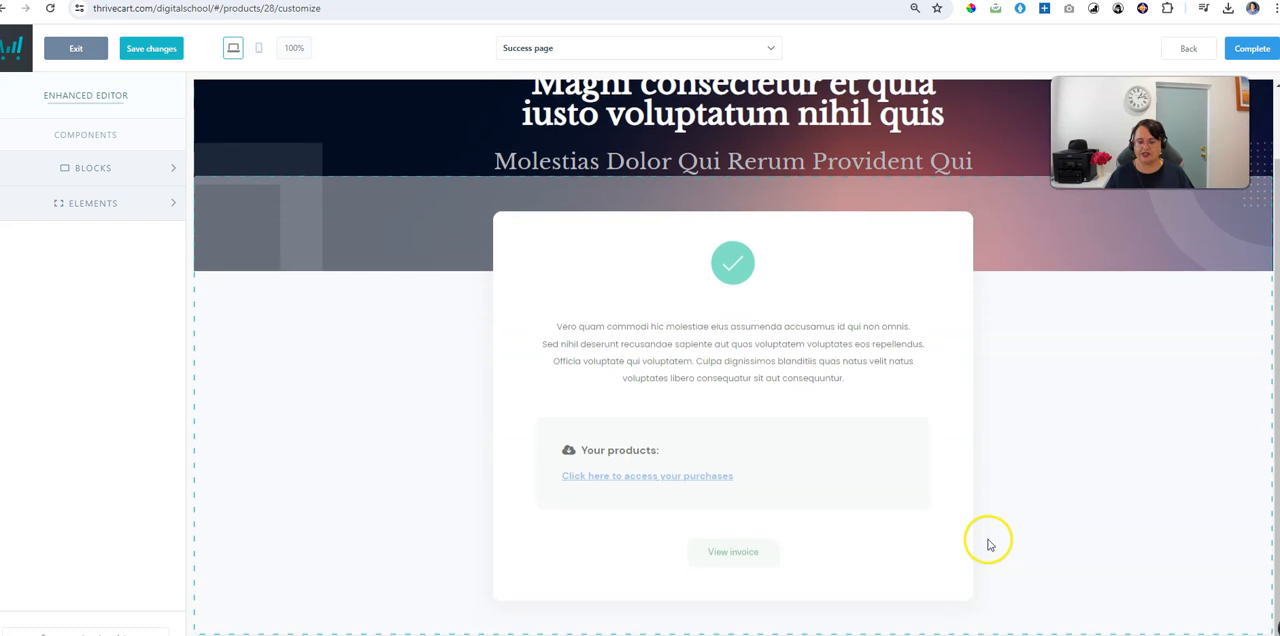
scroll(988, 545, up, 1)
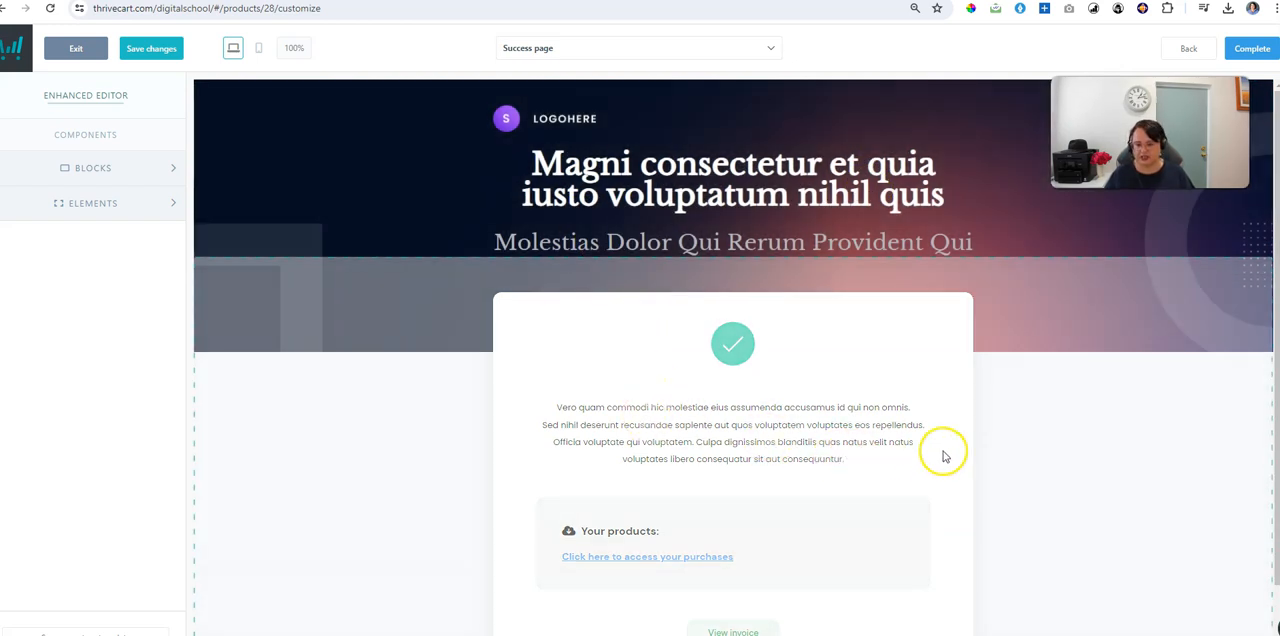
scroll(830, 490, down, 1)
scroll(875, 512, up, 1)
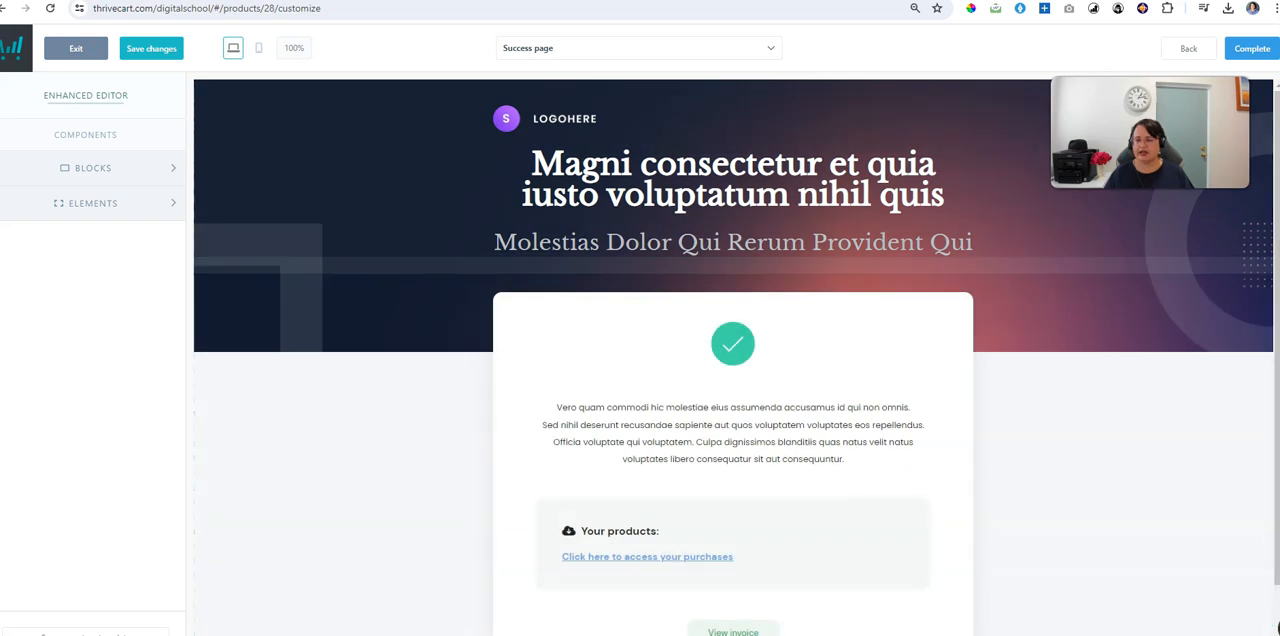
click(1256, 52)
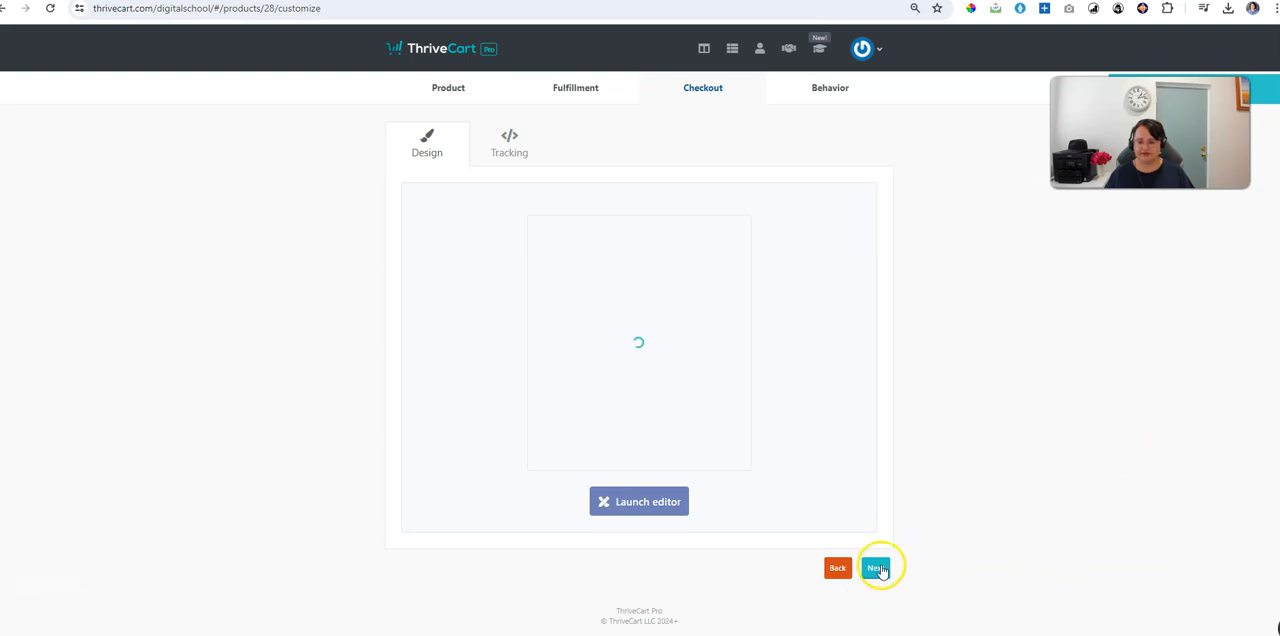
Step: Pass the tracking and behavior settings without adding any services or rules, and save the product to get its URL
click(876, 567)
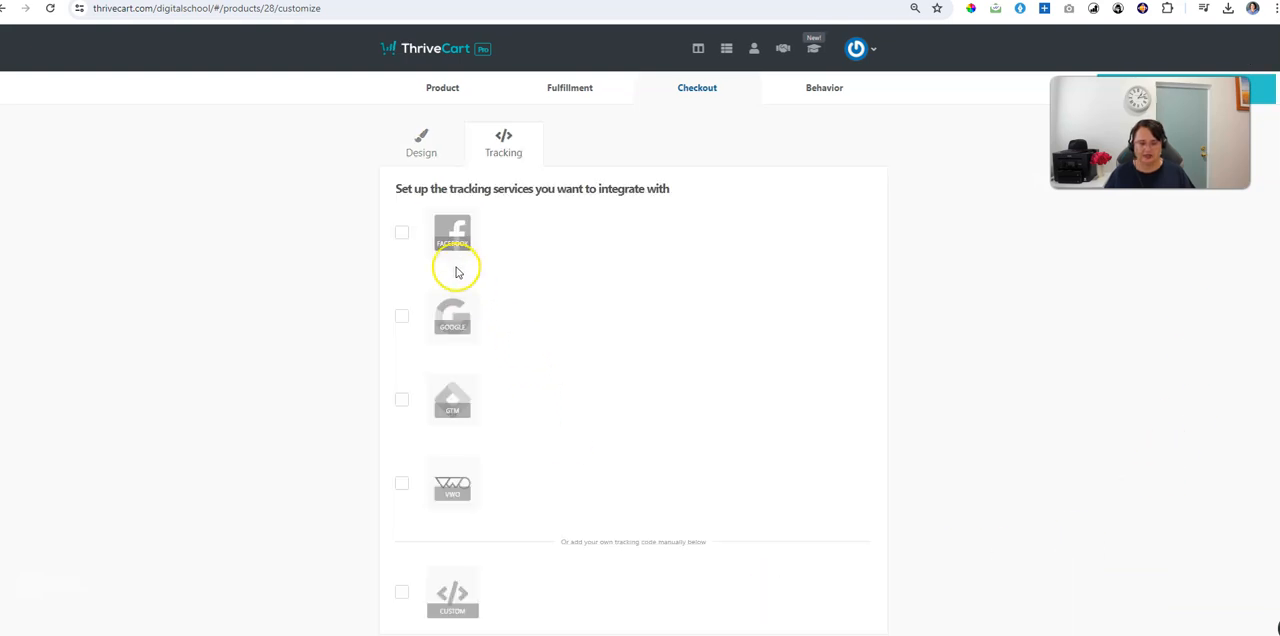
scroll(420, 490, down, 1)
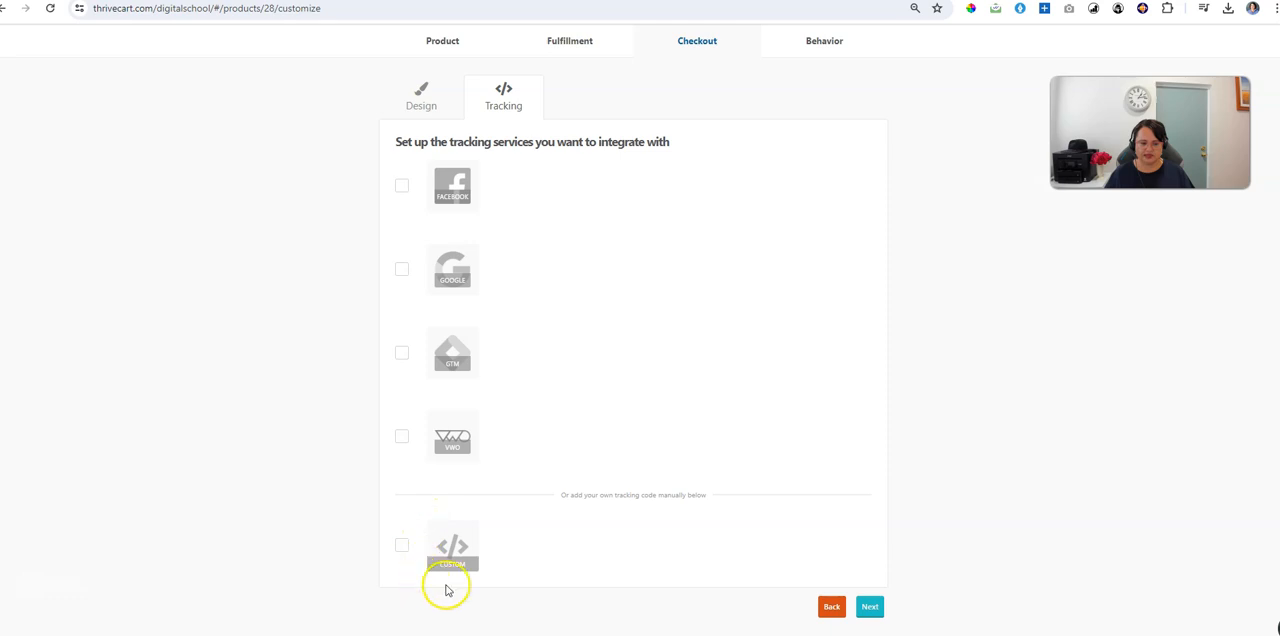
click(866, 608)
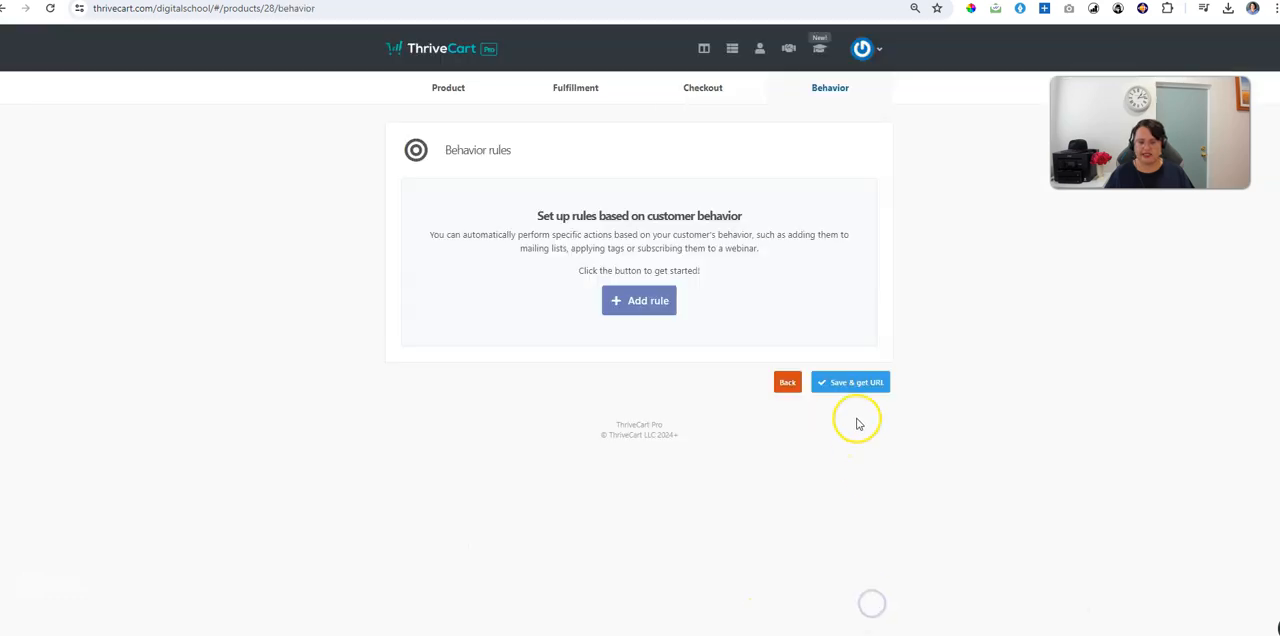
click(869, 380)
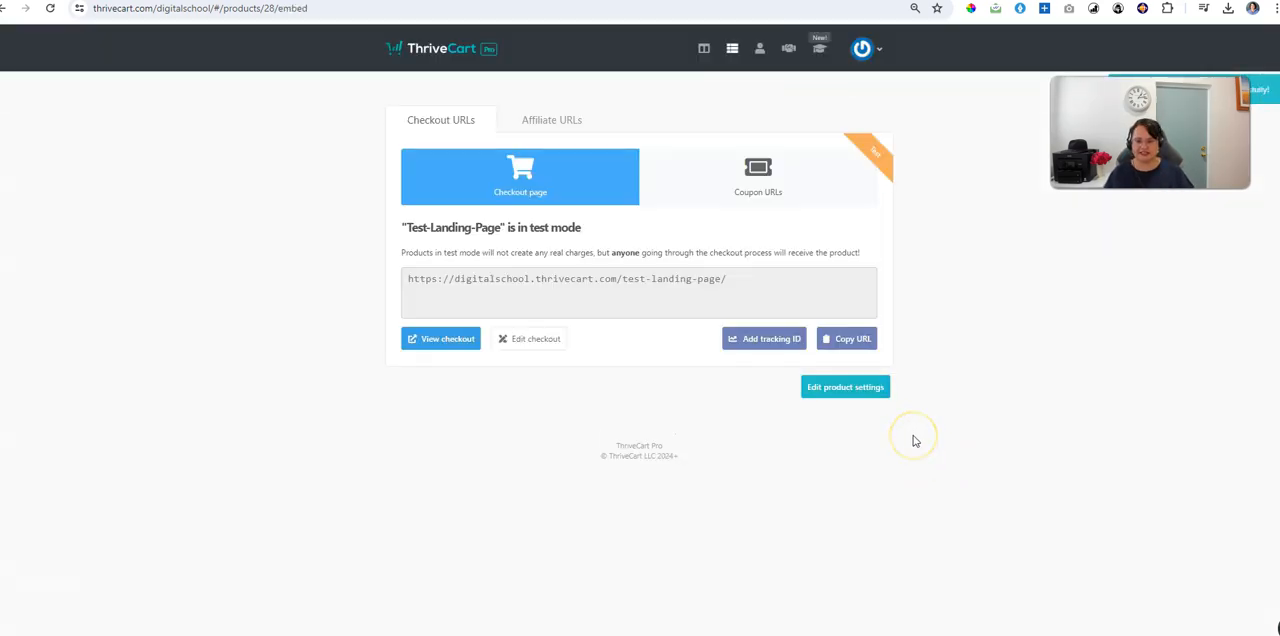
Step: Copy the checkout page URL of Test-Landing-Page and open it in a new browser tab to review the landing page
click(850, 340)
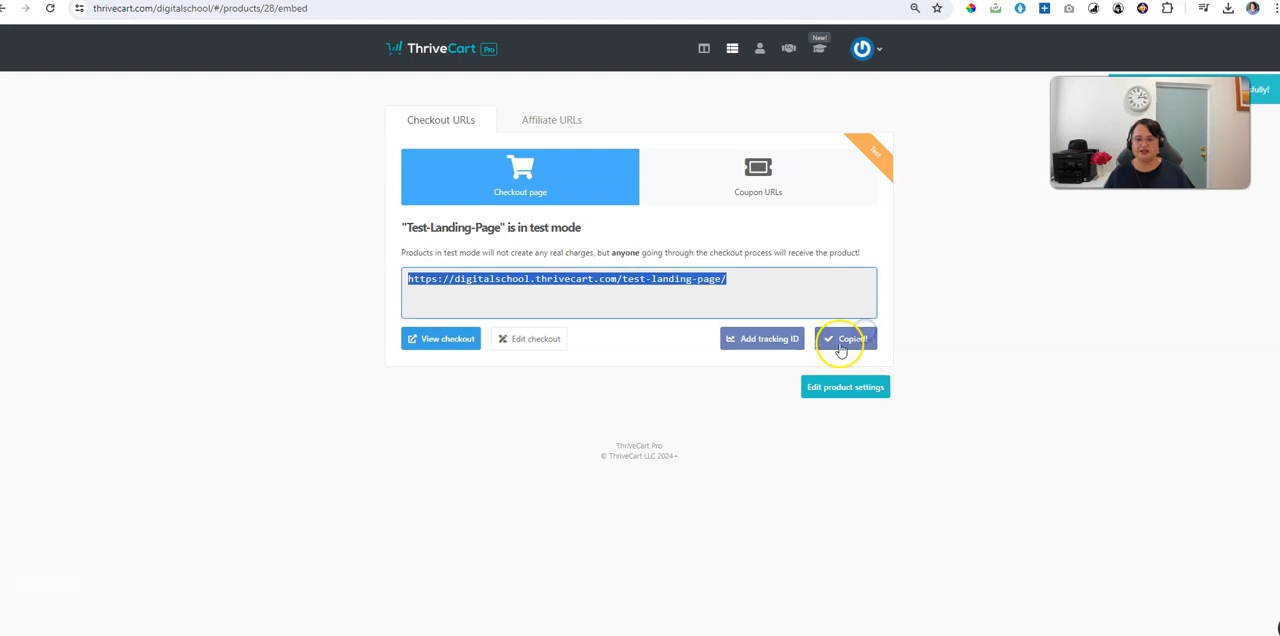
key(ctrl+t)
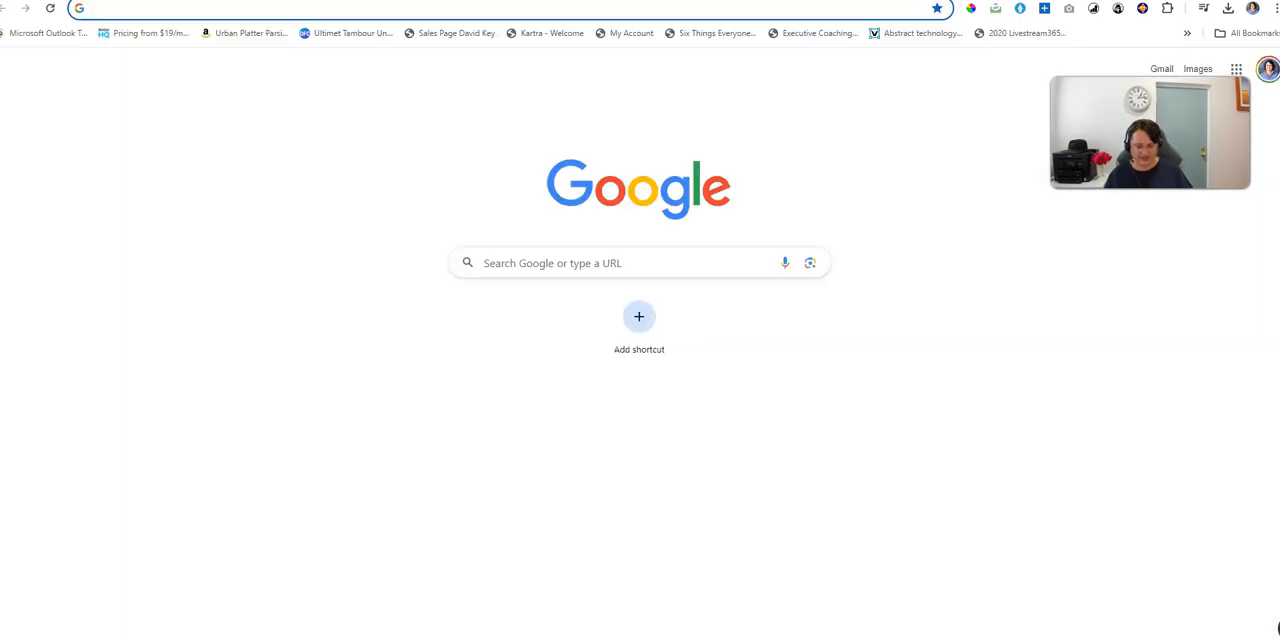
key(ctrl+v)
key(Return)
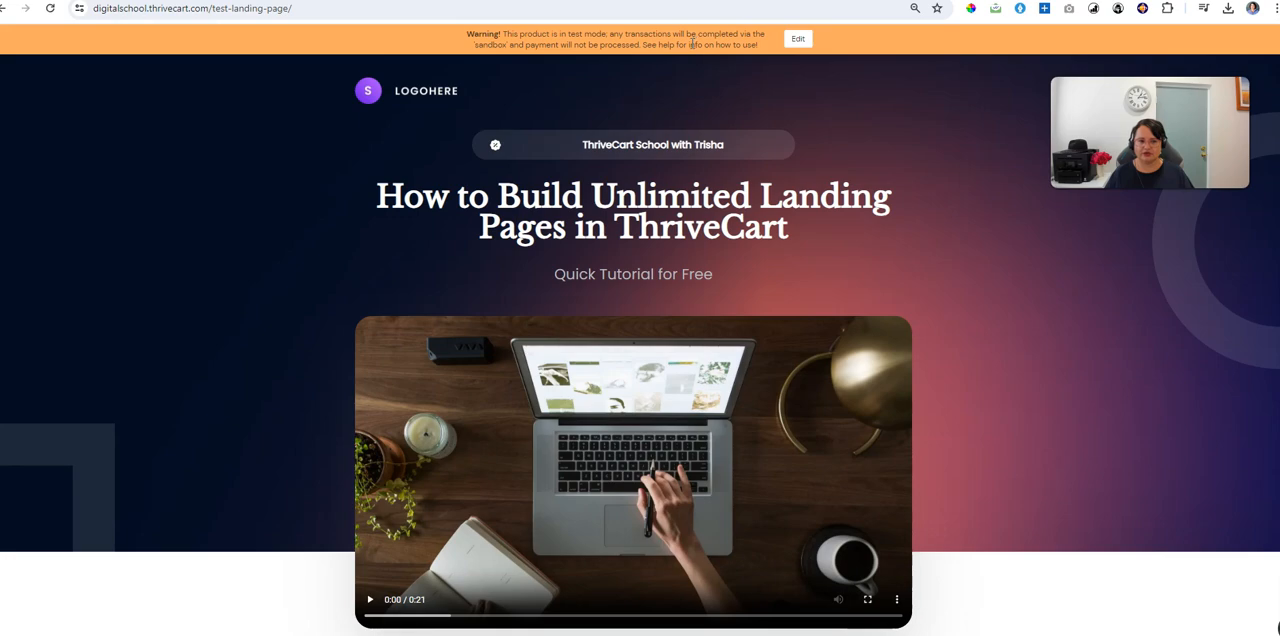
scroll(814, 434, down, 15)
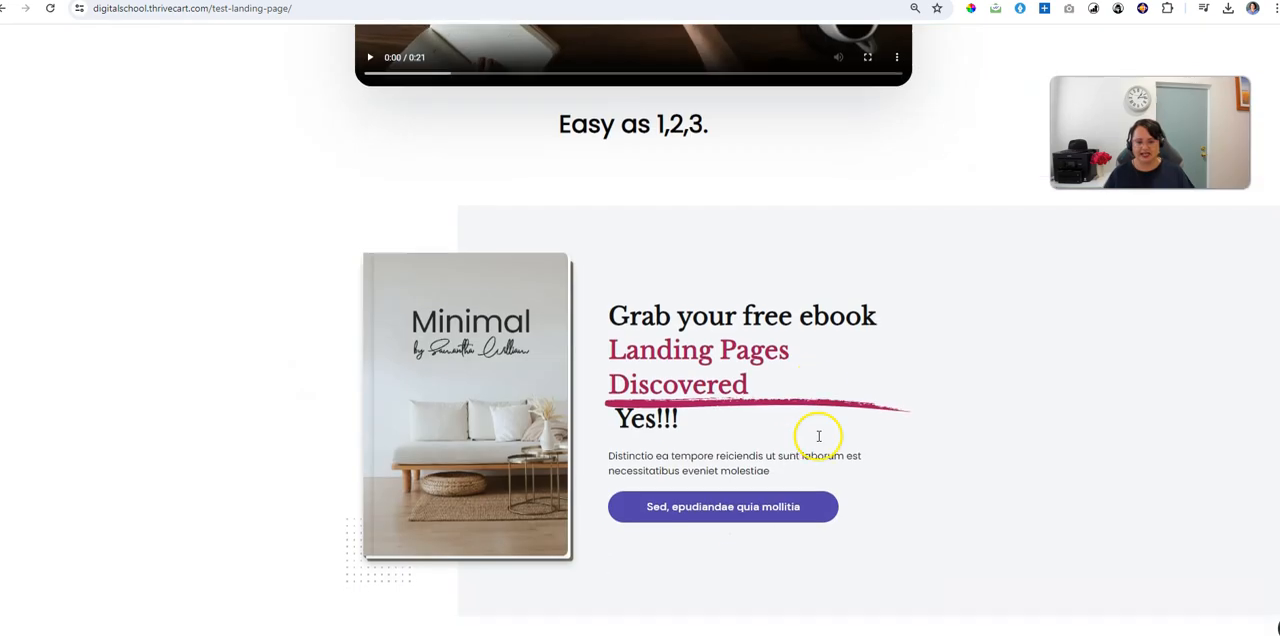
scroll(822, 455, down, 8)
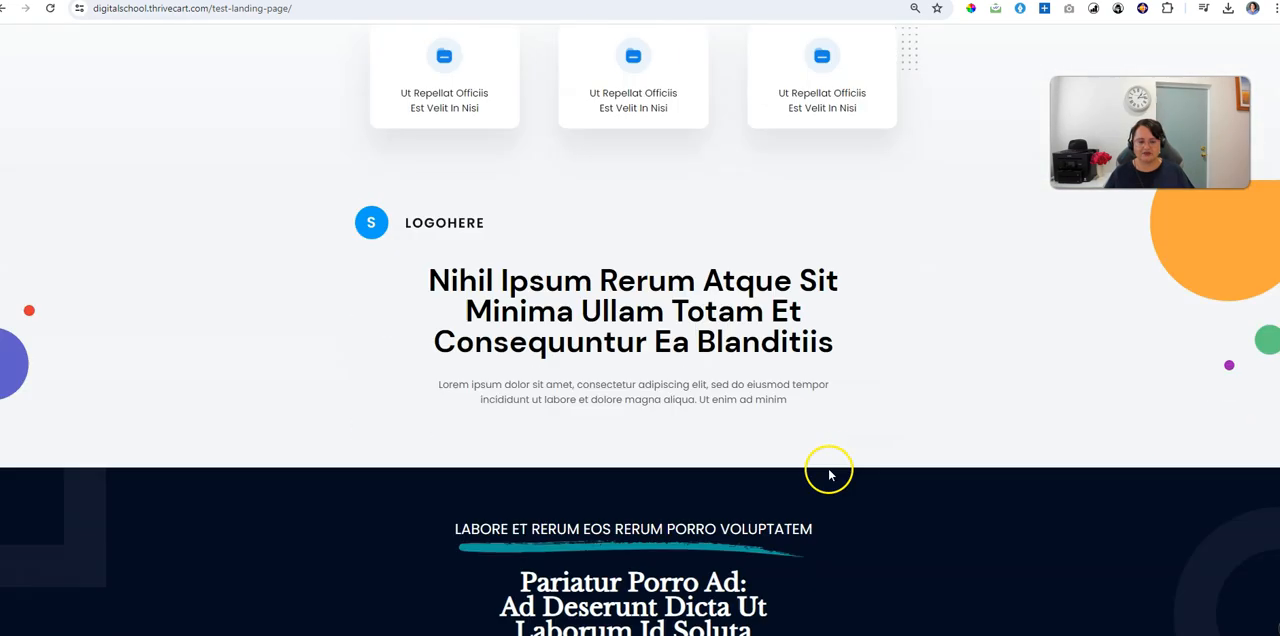
scroll(829, 468, up, 10)
scroll(840, 488, up, 15)
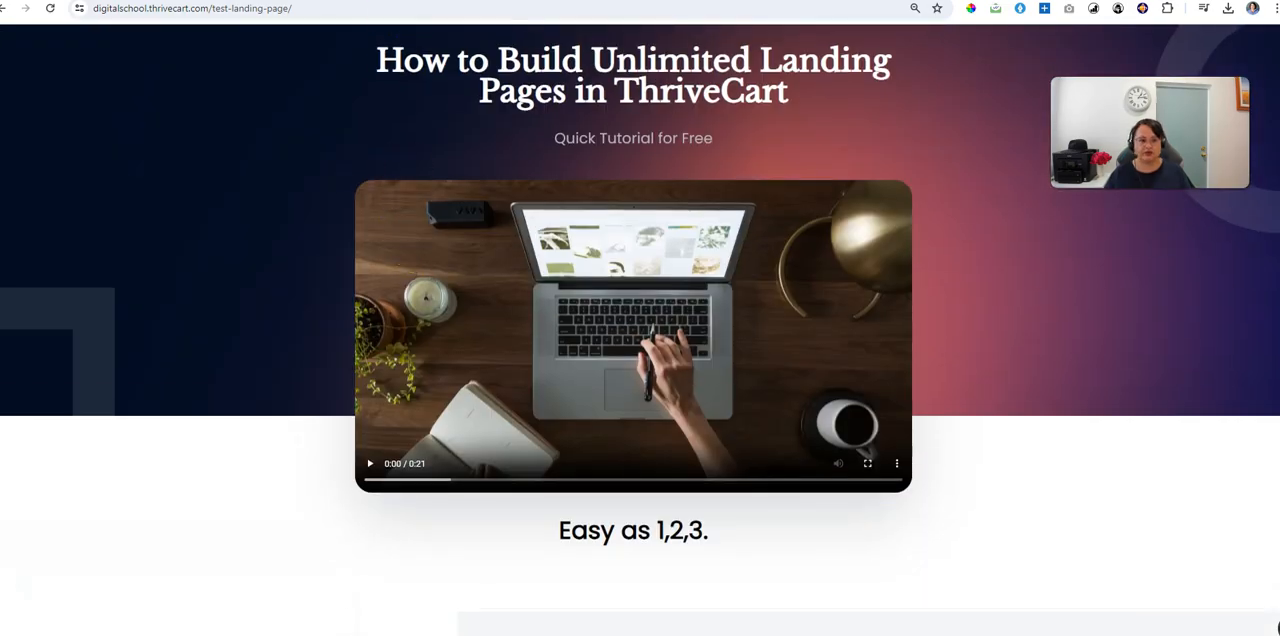
Step: Return to the ThriveCart tab with the checkout URLs and open the products overview
click(400, 1)
click(732, 48)
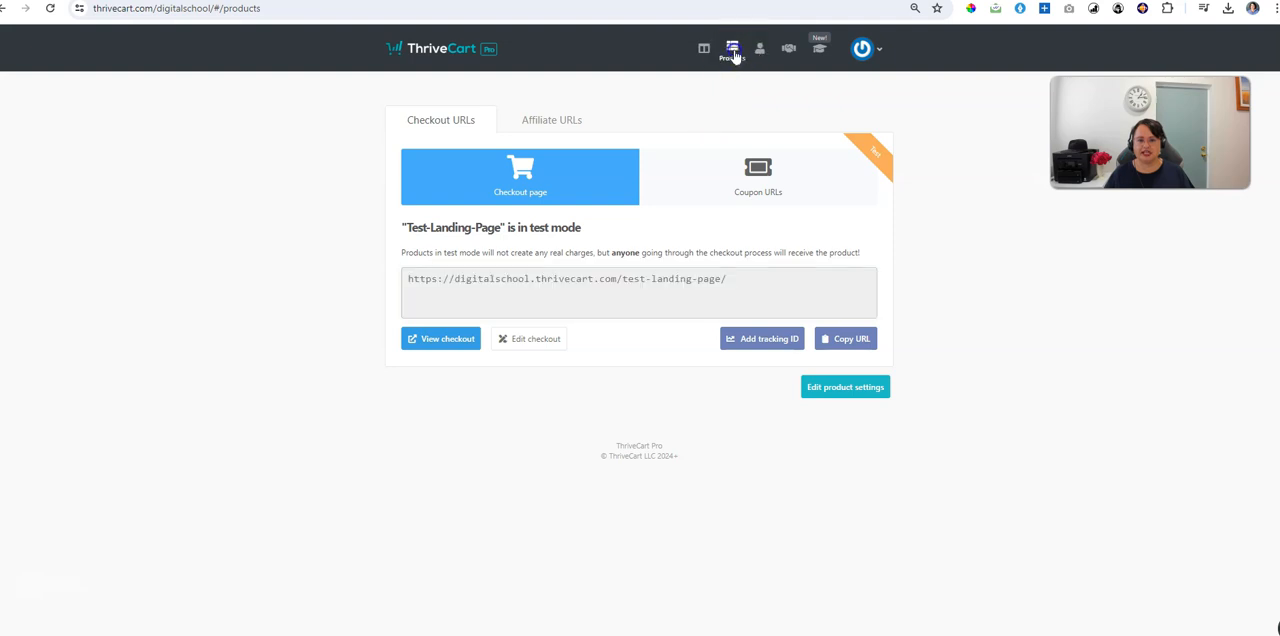